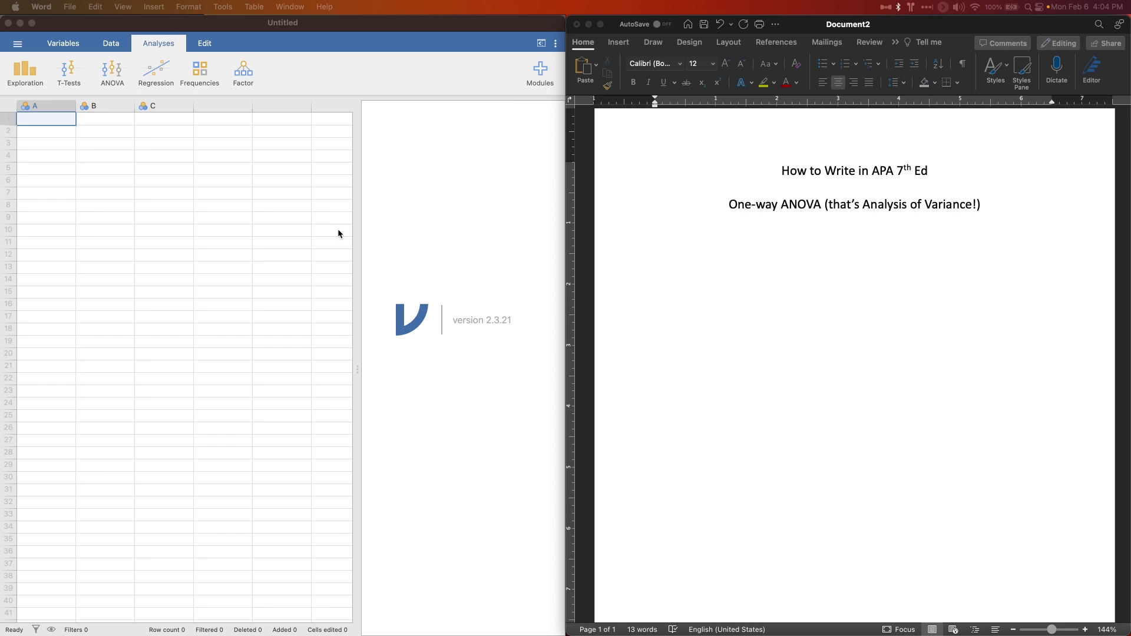
Check the installed jamovi modules for lsj-data - learning statistics with jamovi.
{"action": "left_click", "coordinate": [461, 357]}
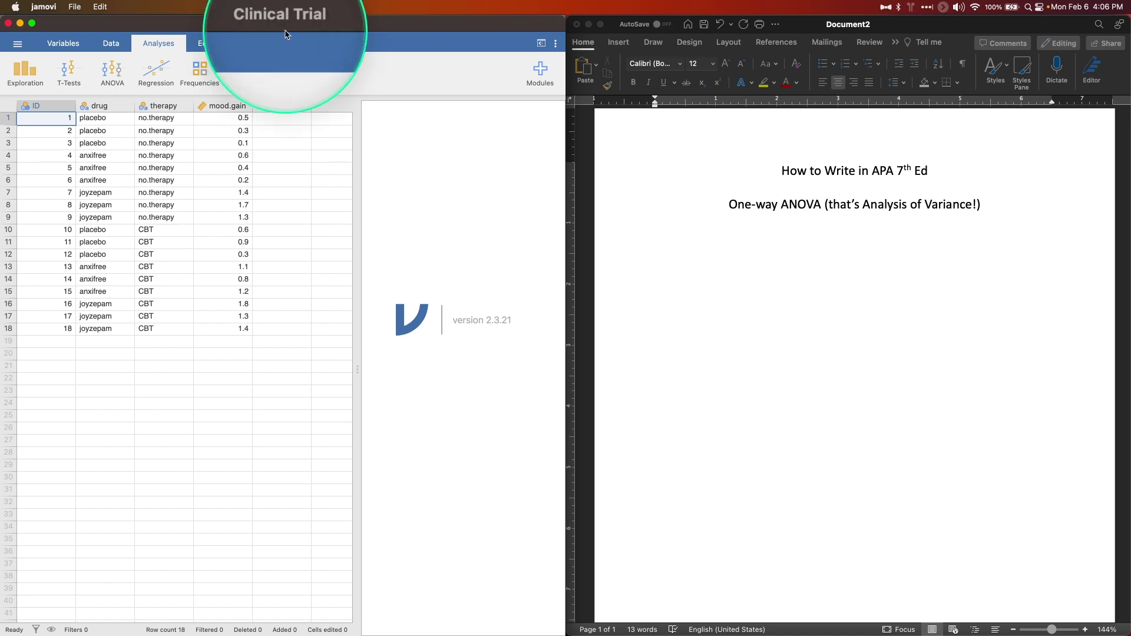
{"action": "left_click", "coordinate": [539, 72]}
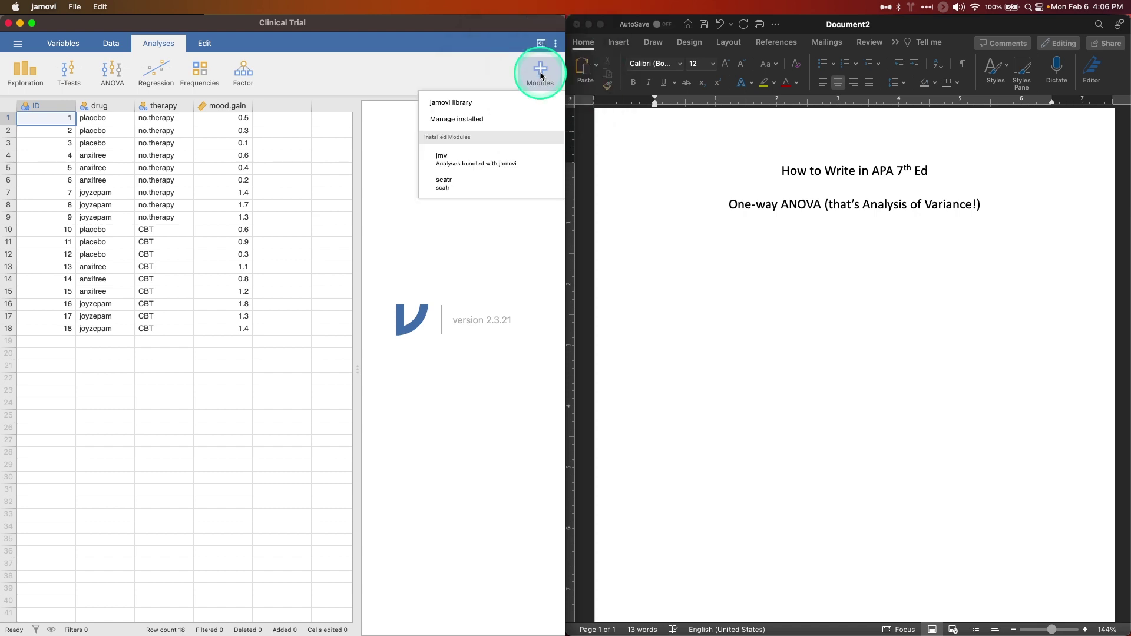
{"action": "left_click", "coordinate": [482, 122]}
{"action": "scroll", "coordinate": [330, 252], "scroll_direction": "down", "scroll_amount": 3}
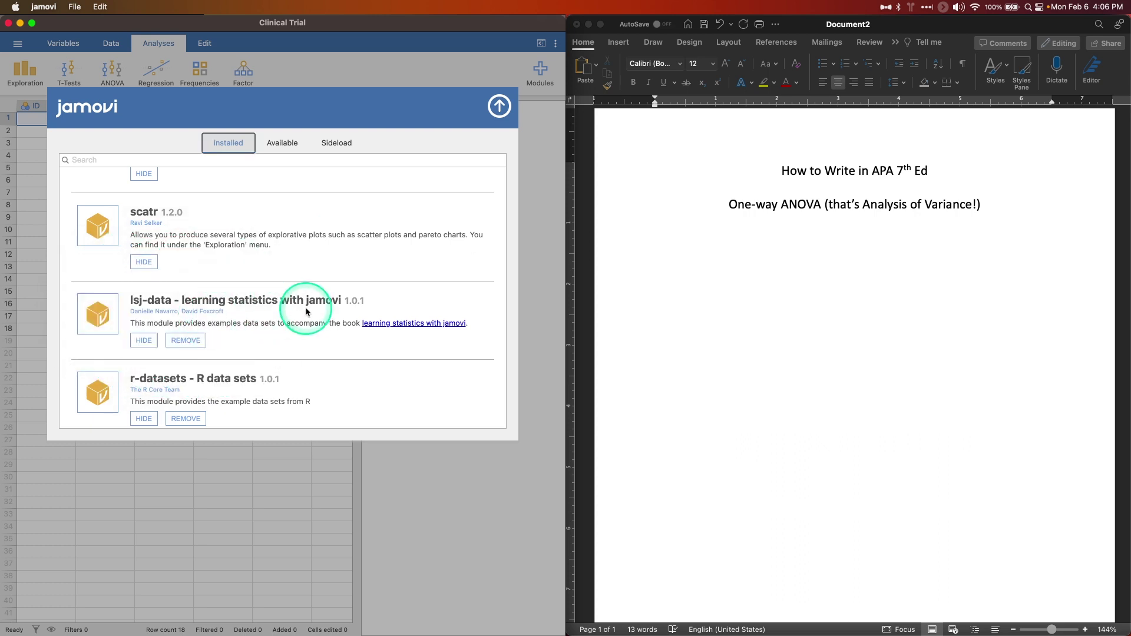
{"action": "left_click", "coordinate": [501, 107]}
Locate the learning statistics with jamovi folder in the data library, leaving the current data set open.
{"action": "left_click", "coordinate": [19, 44]}
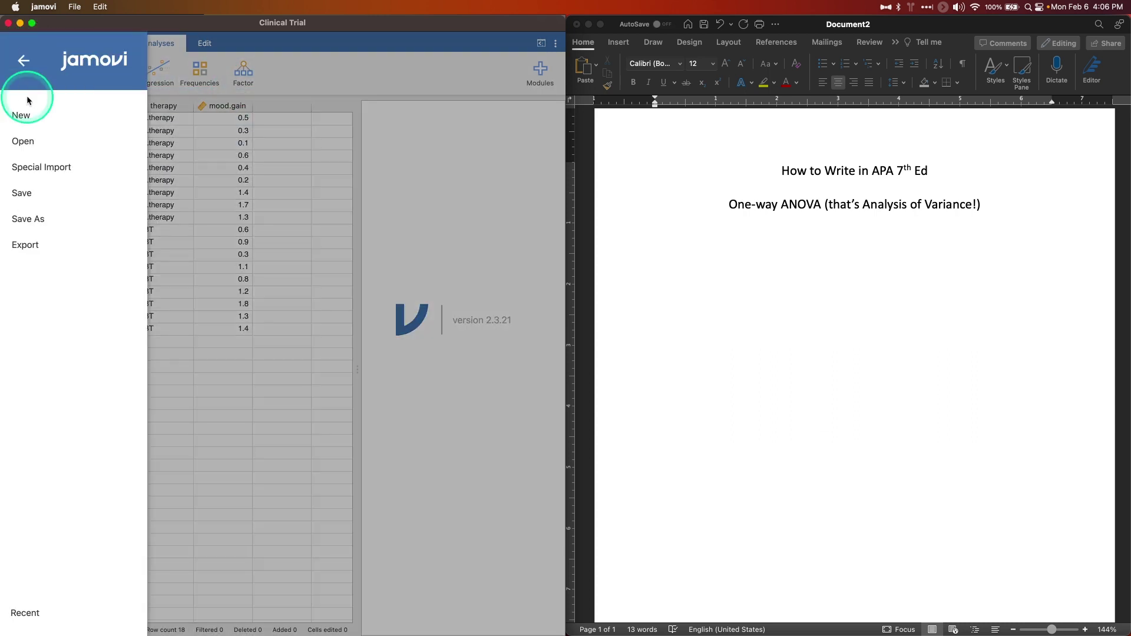
{"action": "left_click", "coordinate": [34, 143]}
{"action": "left_click", "coordinate": [168, 52]}
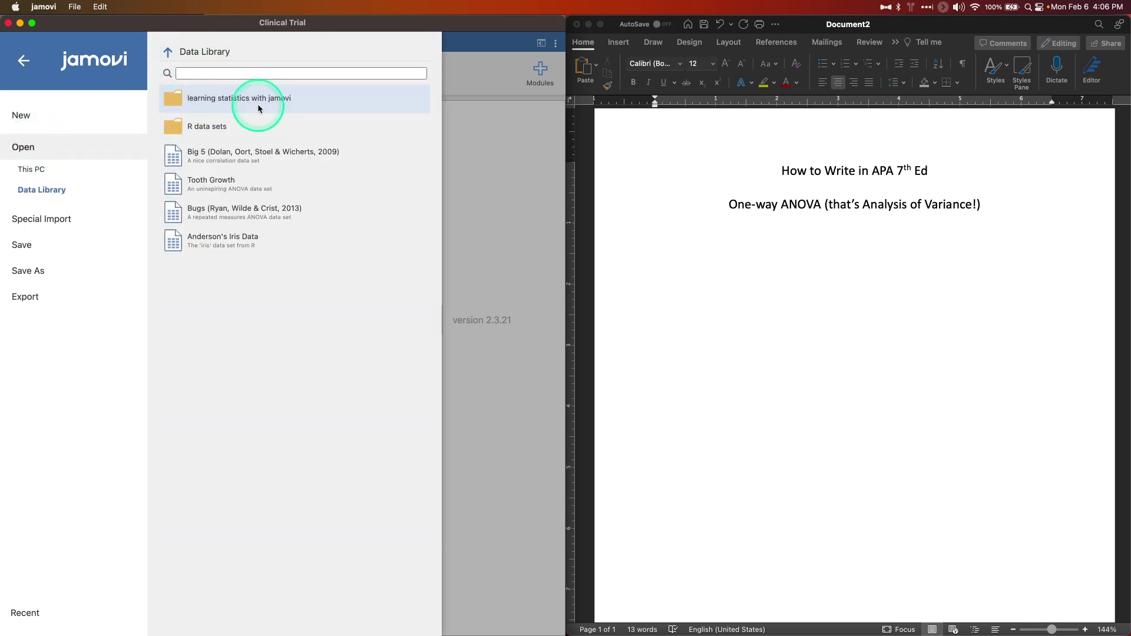
{"action": "key", "text": "Escape"}
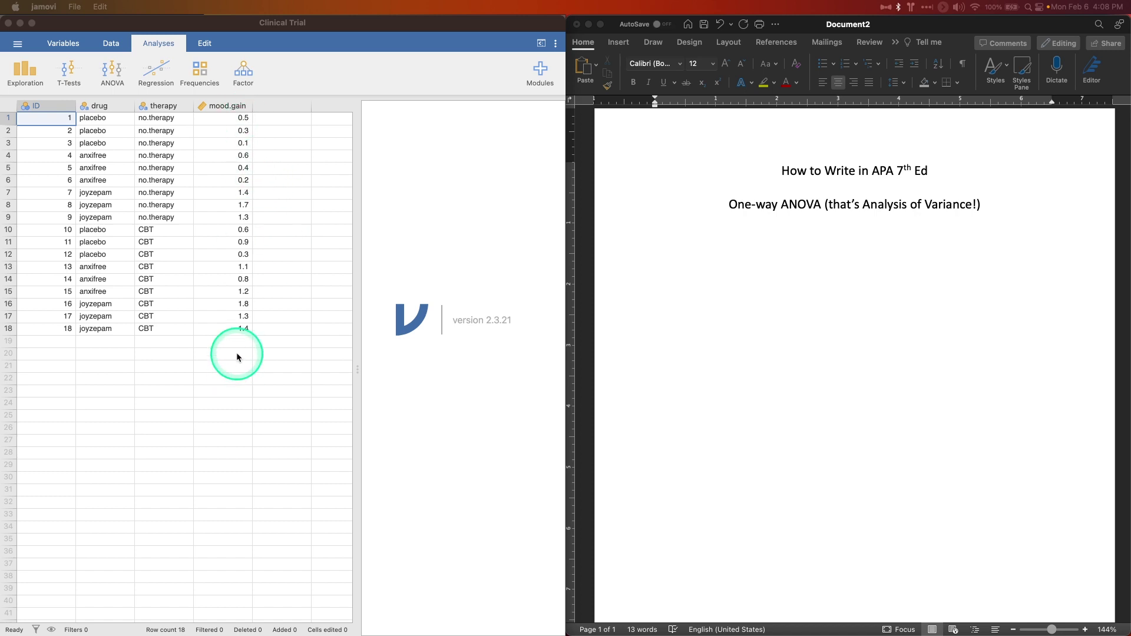
In the Word document, start a left-aligned paragraph below the headings: "A one-way Analysis of Variance (ANOVA) was conducted to determine if mood gain was".
{"action": "left_click", "coordinate": [888, 321]}
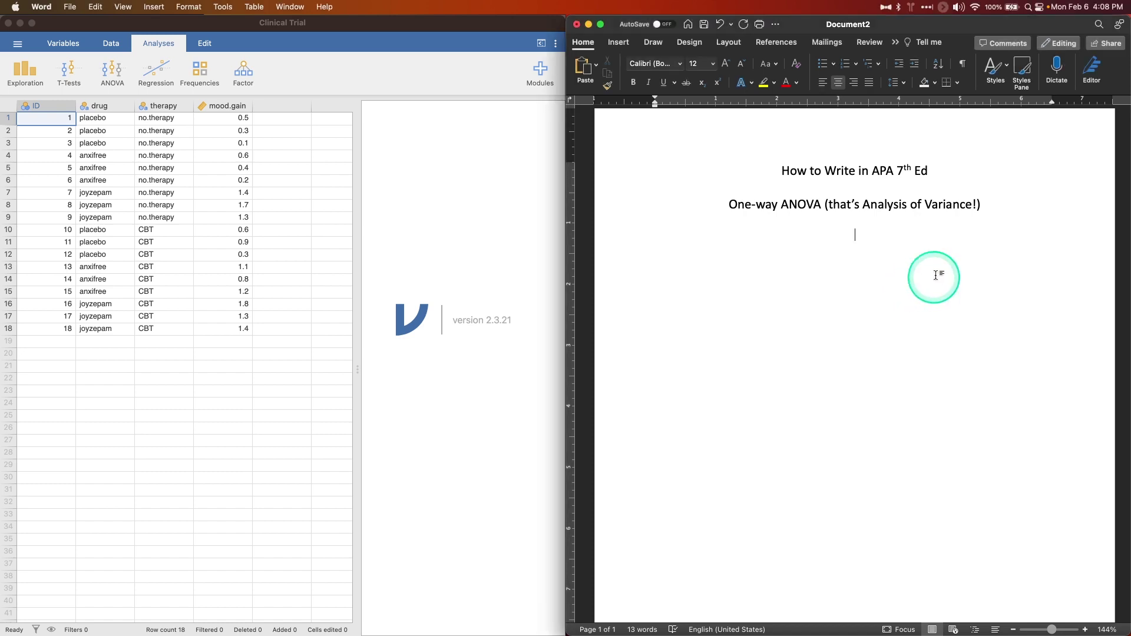
{"action": "left_click", "coordinate": [823, 83]}
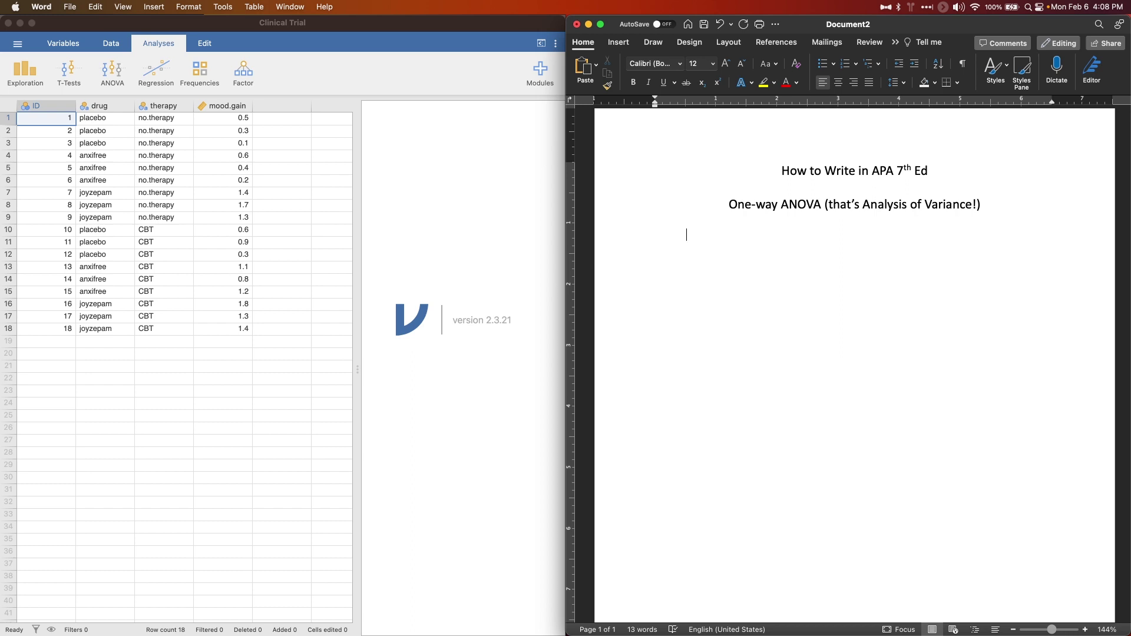
{"action": "type", "text": "A one-way Analysis of Variance (ANOVA)"}
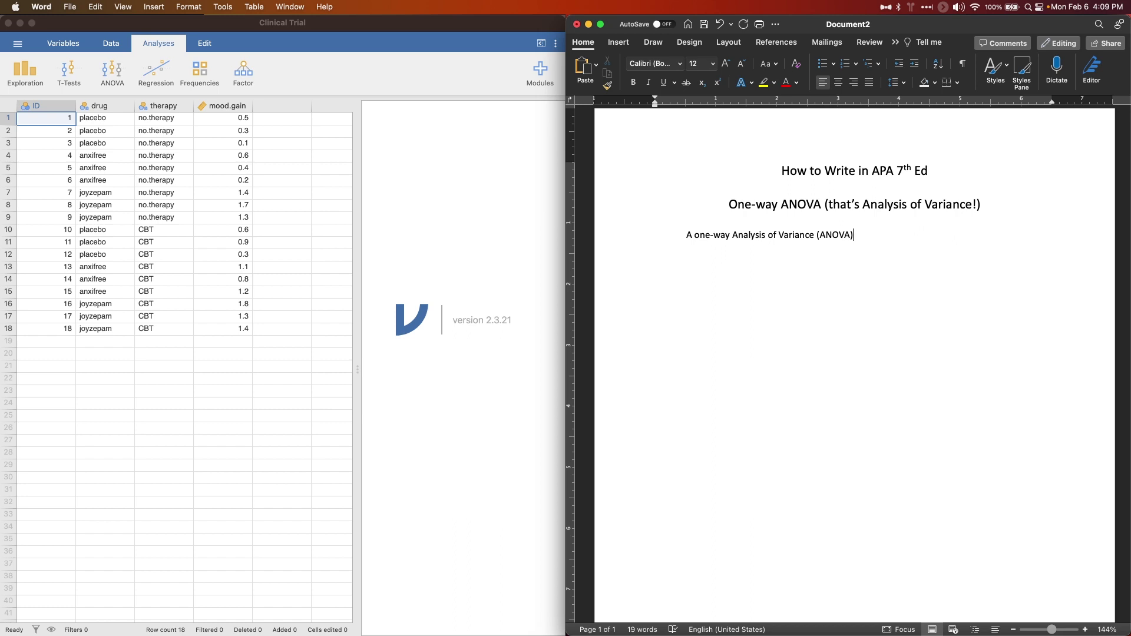
{"action": "type", "text": " was condu"}
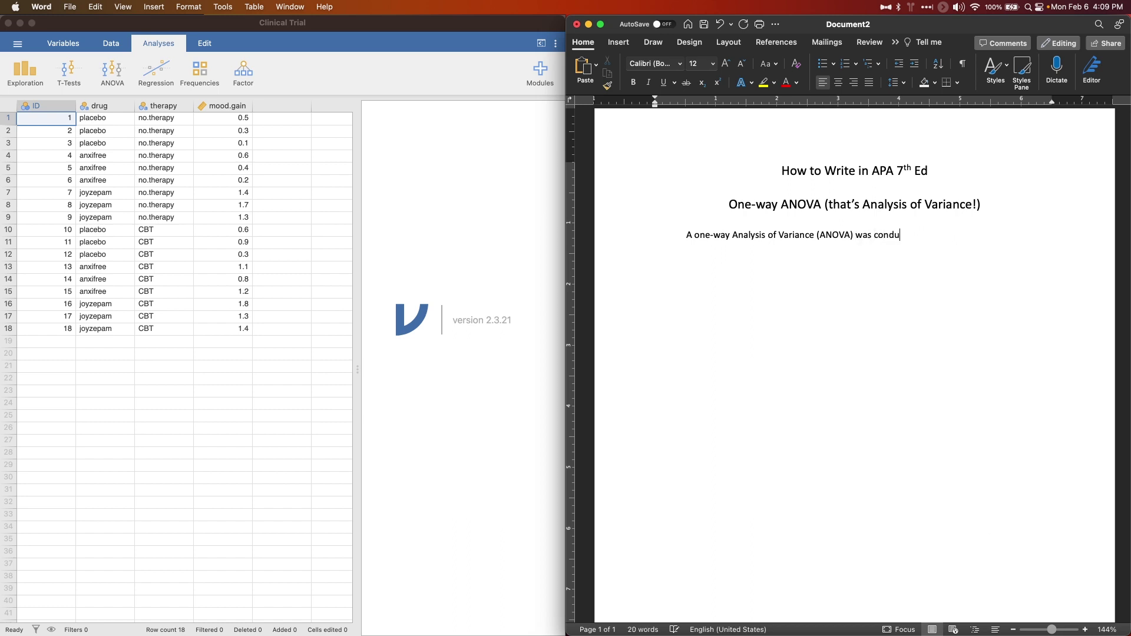
{"action": "type", "text": "cted to determine if mood gain was"}
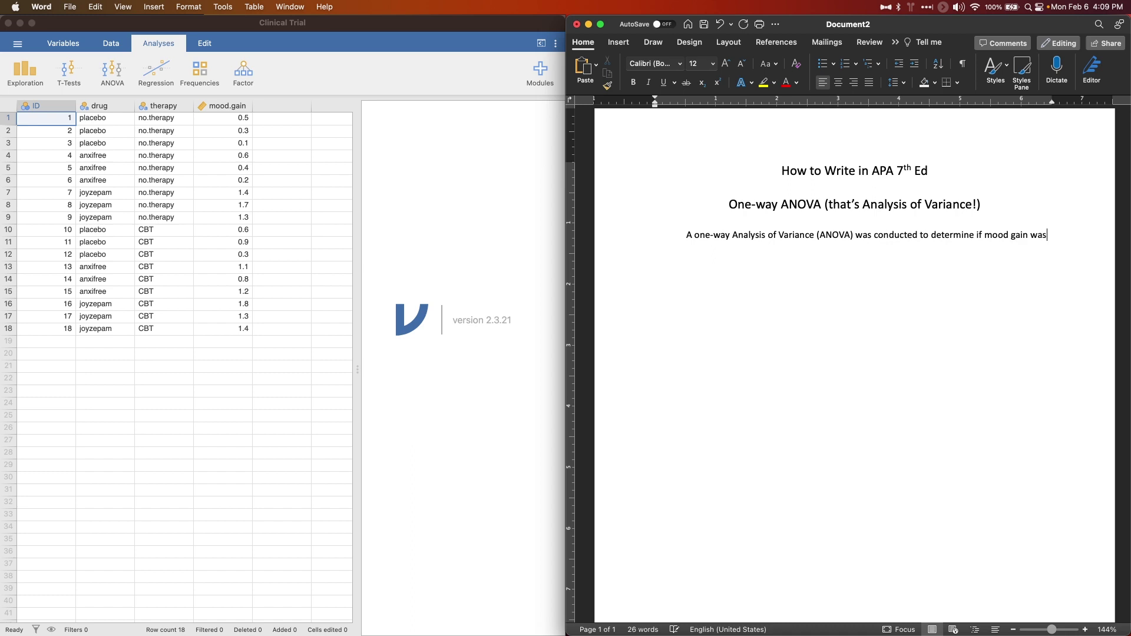
Replace the sentence ending "mood gain was" with "three different types of drugs (a placebo, an anti-anxylytic".
{"action": "key", "text": "BackSpace"}
{"action": "key", "text": "BackSpace"}
{"action": "key", "text": "BackSpace"}
{"action": "key", "text": "BackSpace"}
{"action": "key", "text": "BackSpace"}
{"action": "key", "text": "BackSpace"}
{"action": "key", "text": "BackSpace"}
{"action": "key", "text": "BackSpace"}
{"action": "key", "text": "BackSpace"}
{"action": "key", "text": "BackSpace"}
{"action": "key", "text": "BackSpace"}
{"action": "key", "text": "BackSpace"}
{"action": "key", "text": "BackSpace"}
{"action": "type", "text": "if"}
{"action": "key", "text": "BackSpace"}
{"action": "key", "text": "BackSpace"}
{"action": "type", "text": "three different types of drugs (a place"}
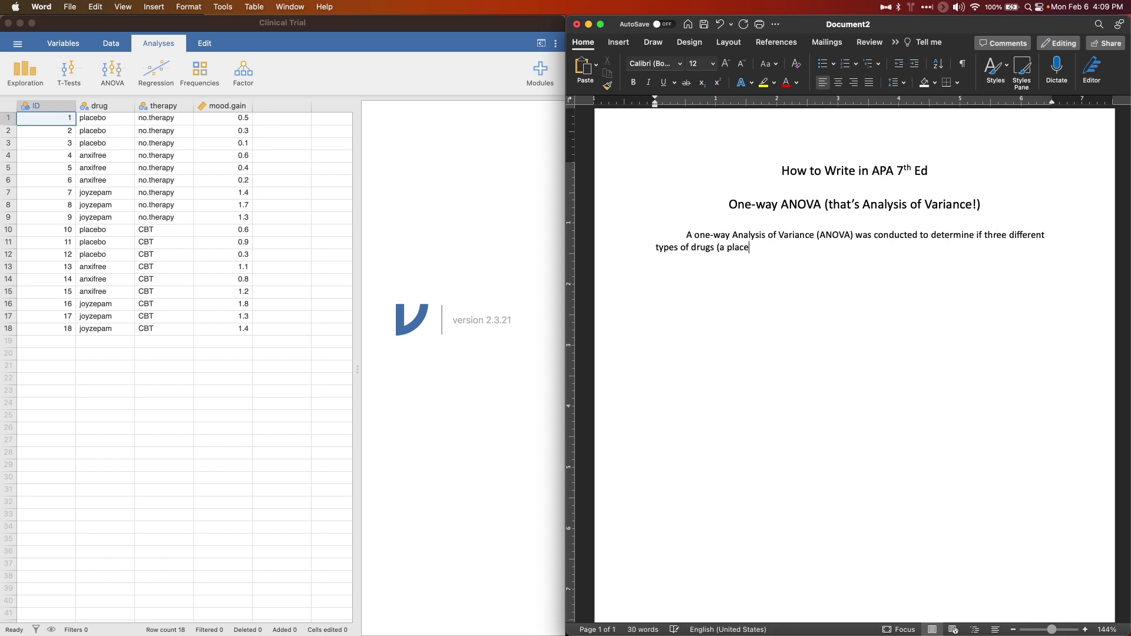
{"action": "type", "text": "bo, an anti-anxylytic"}
Correct the misspelled drug type to "anxiolytic" and finish the sentence with ", and an antidepressant) could lead to positive mood change.".
{"action": "right_click", "coordinate": [804, 247]}
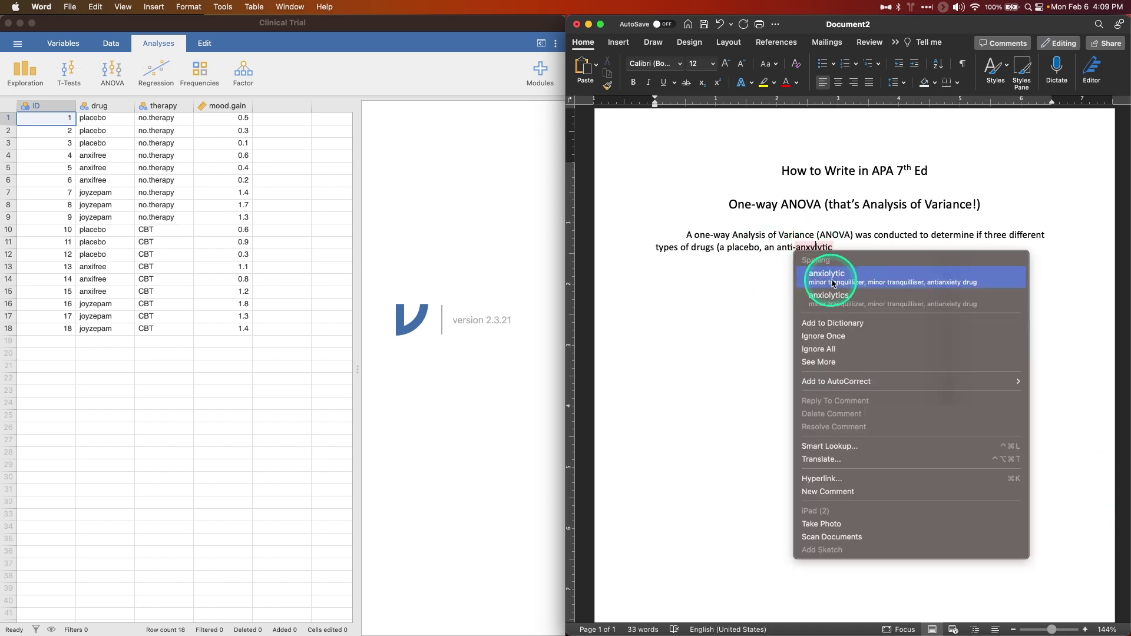
{"action": "left_click", "coordinate": [895, 274]}
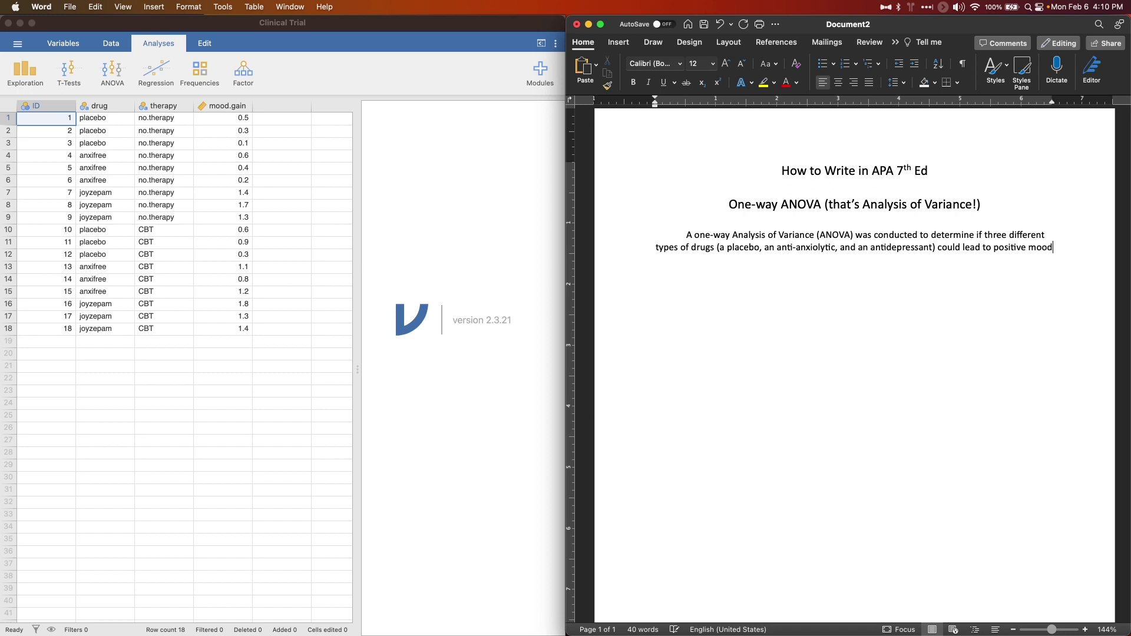
{"action": "type", "text": "."}
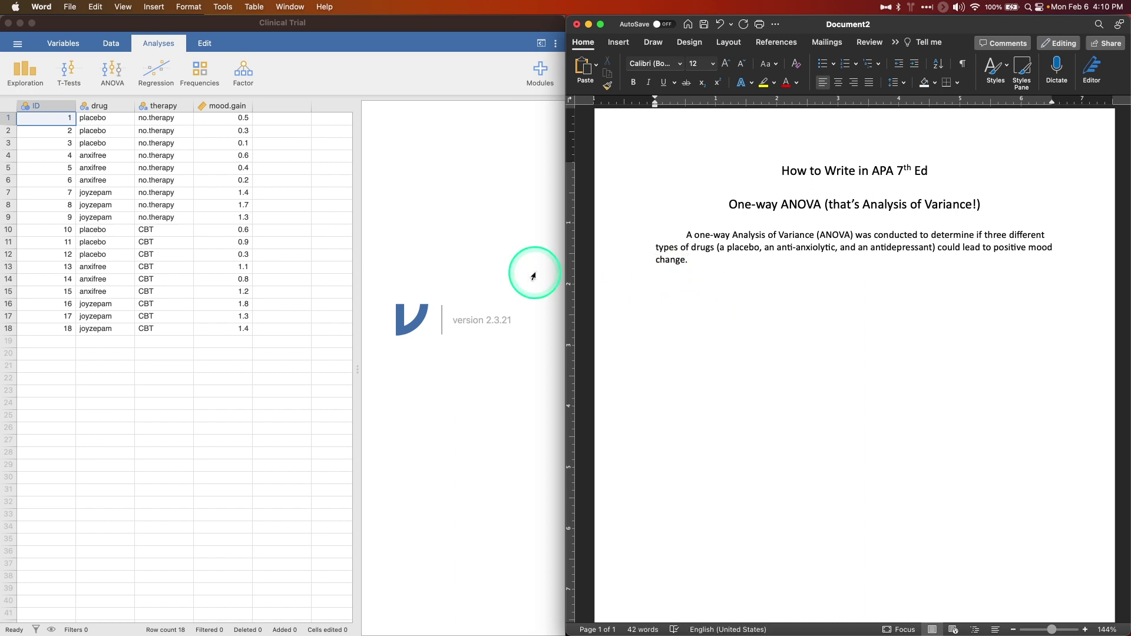
In jamovi, set up a One-Way ANOVA with mood.gain as the dependent variable and drug as the grouping variable.
{"action": "left_click", "coordinate": [366, 356]}
{"action": "left_click", "coordinate": [122, 83]}
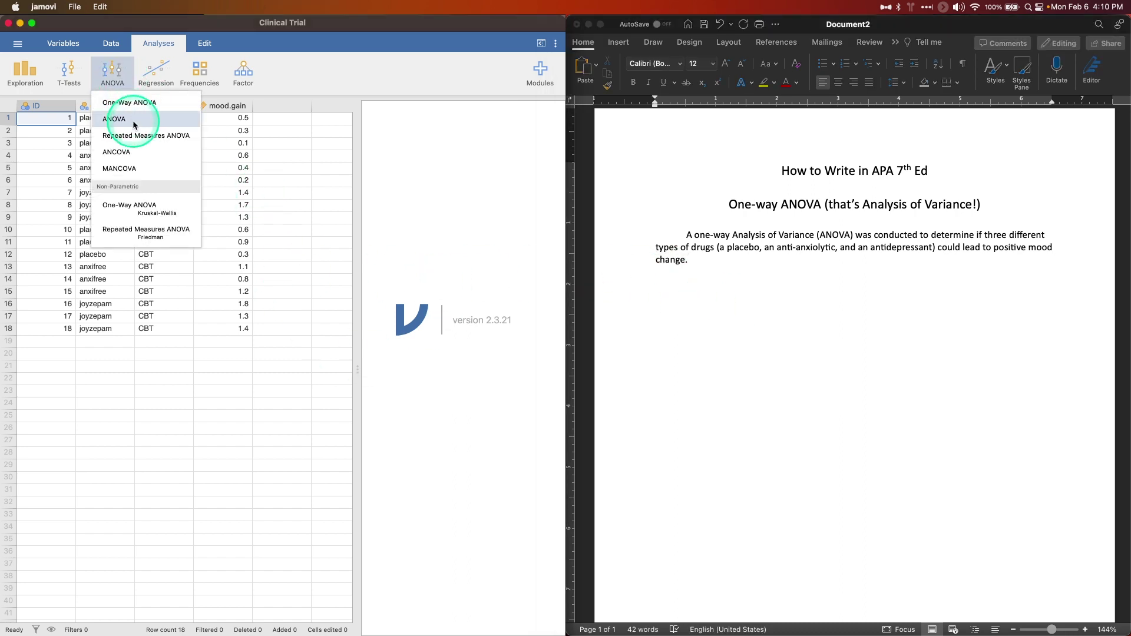
{"action": "left_click", "coordinate": [144, 102]}
{"action": "left_click_drag", "start_coordinate": [83, 192], "coordinate": [276, 190]}
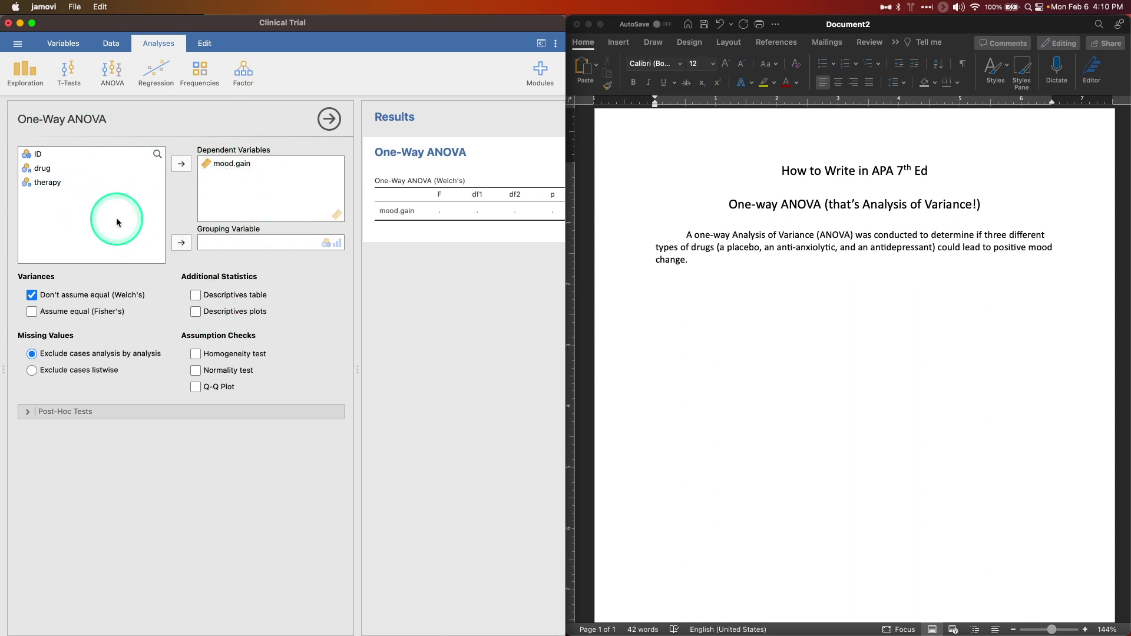
{"action": "left_click_drag", "start_coordinate": [47, 169], "coordinate": [262, 241]}
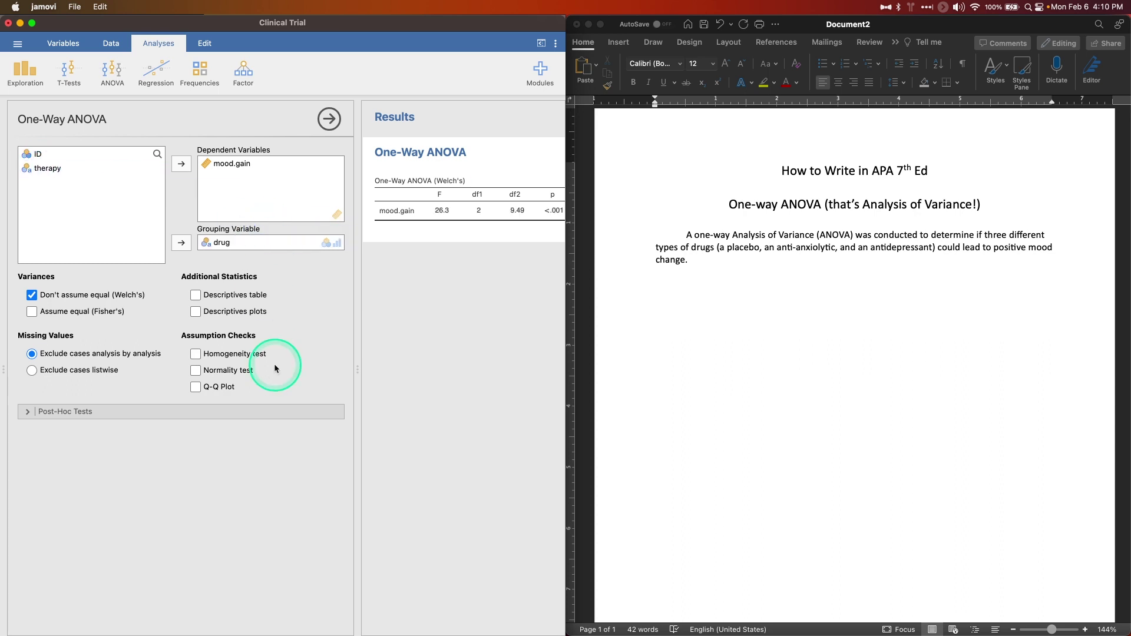
Switch the ANOVA from Welch's to Fisher's equal variances and add the homogeneity and normality tests.
{"action": "left_click", "coordinate": [171, 410]}
{"action": "left_click", "coordinate": [92, 315]}
{"action": "left_click", "coordinate": [33, 295]}
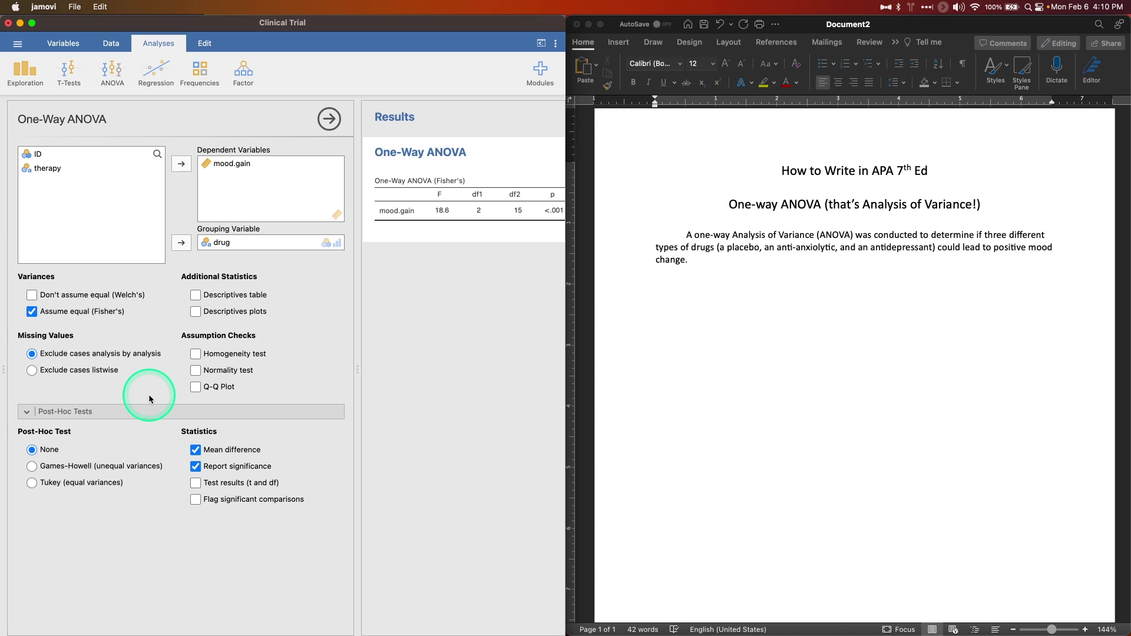
{"action": "left_click", "coordinate": [197, 353]}
{"action": "left_click", "coordinate": [196, 370]}
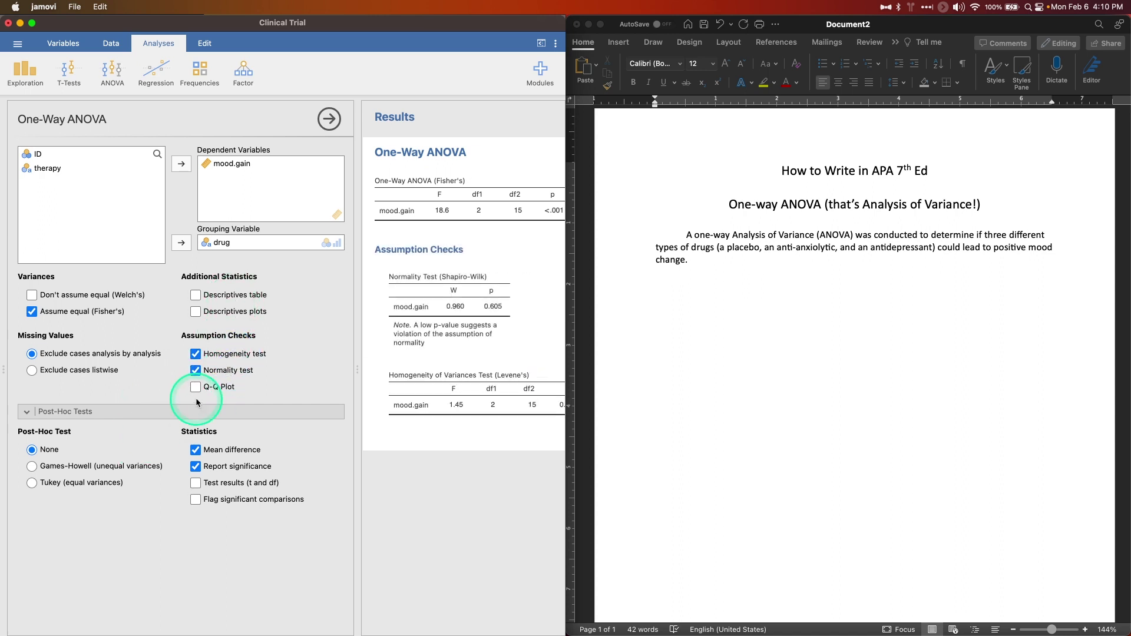
Add the descriptives table to the one-way ANOVA results.
{"action": "scroll", "coordinate": [373, 405], "scroll_direction": "right", "scroll_amount": 2}
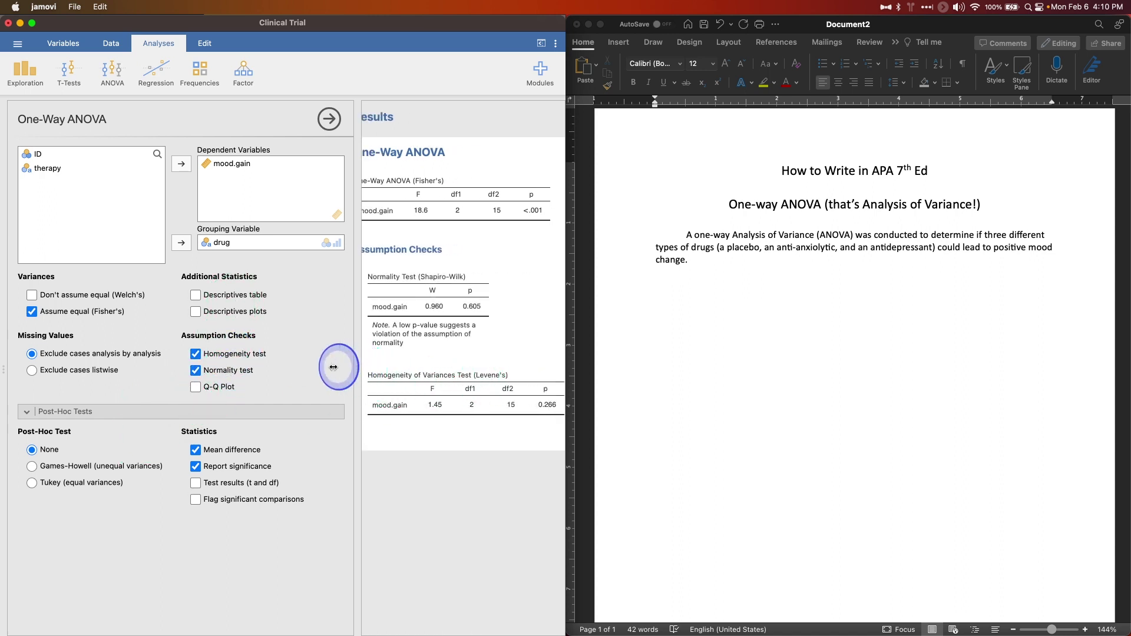
{"action": "scroll", "coordinate": [419, 353], "scroll_direction": "left", "scroll_amount": 2}
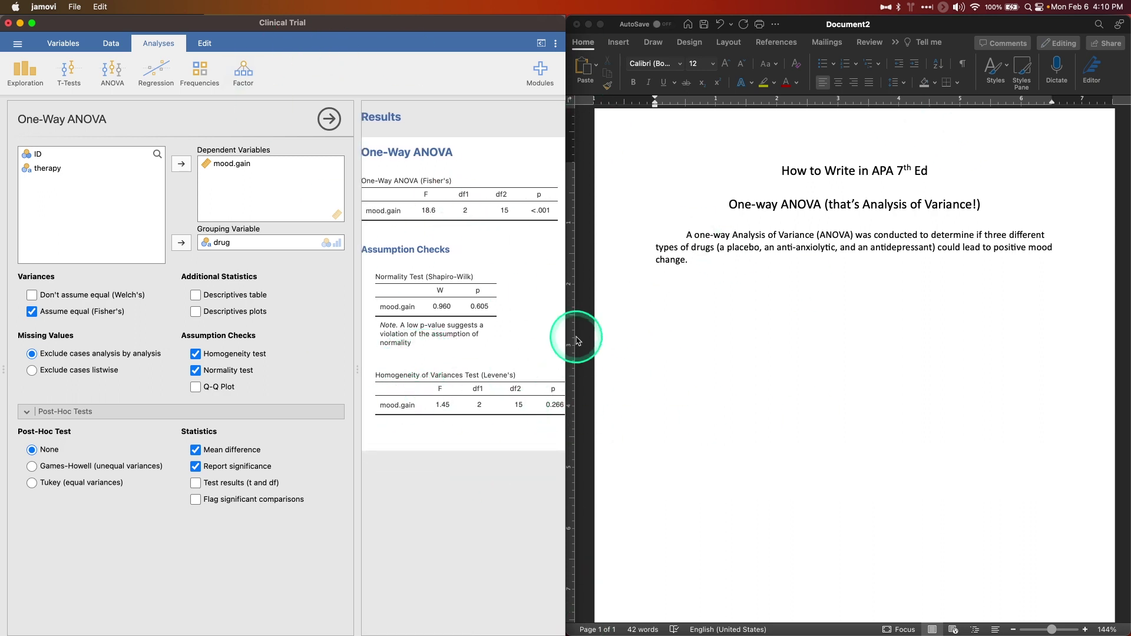
{"action": "left_click_drag", "start_coordinate": [535, 322], "coordinate": [527, 376]}
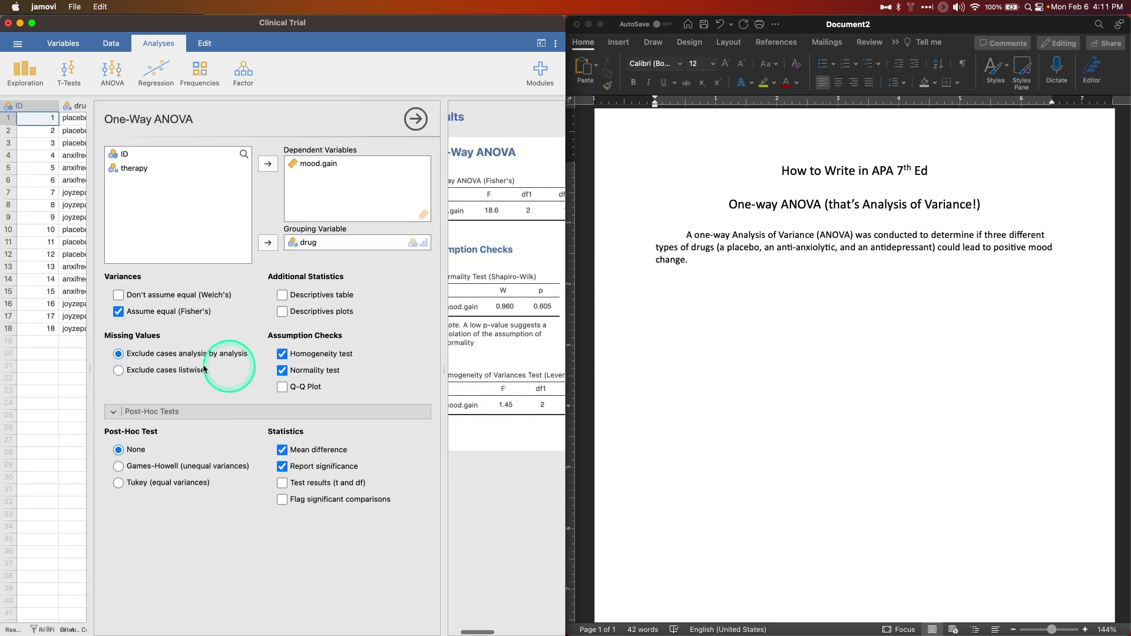
{"action": "left_click_drag", "start_coordinate": [438, 368], "coordinate": [347, 364]}
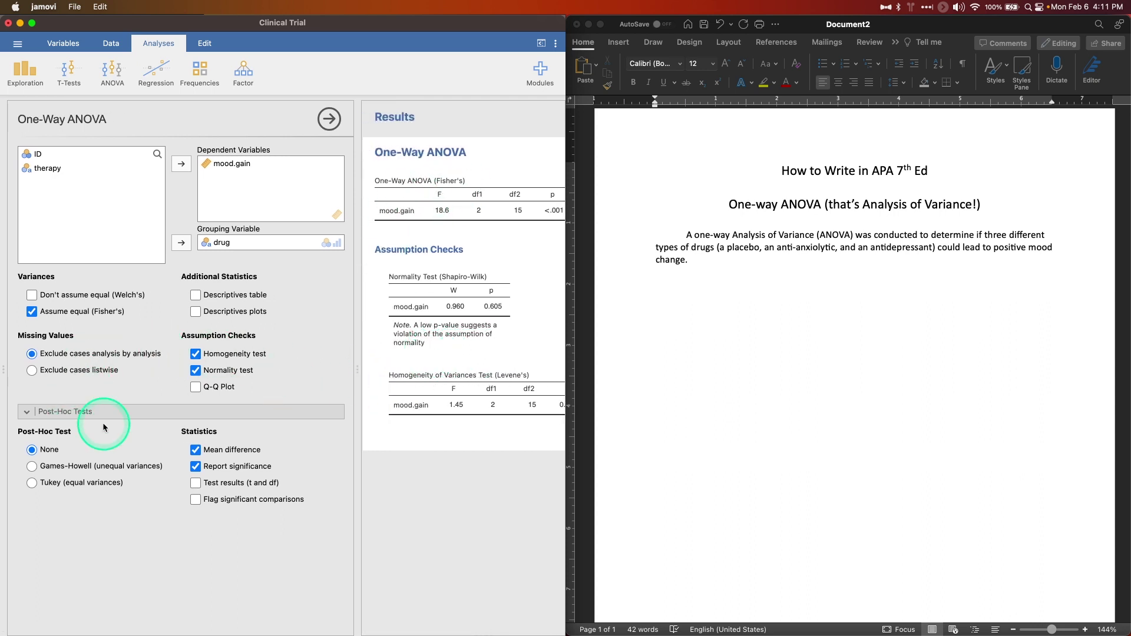
{"action": "left_click", "coordinate": [236, 298]}
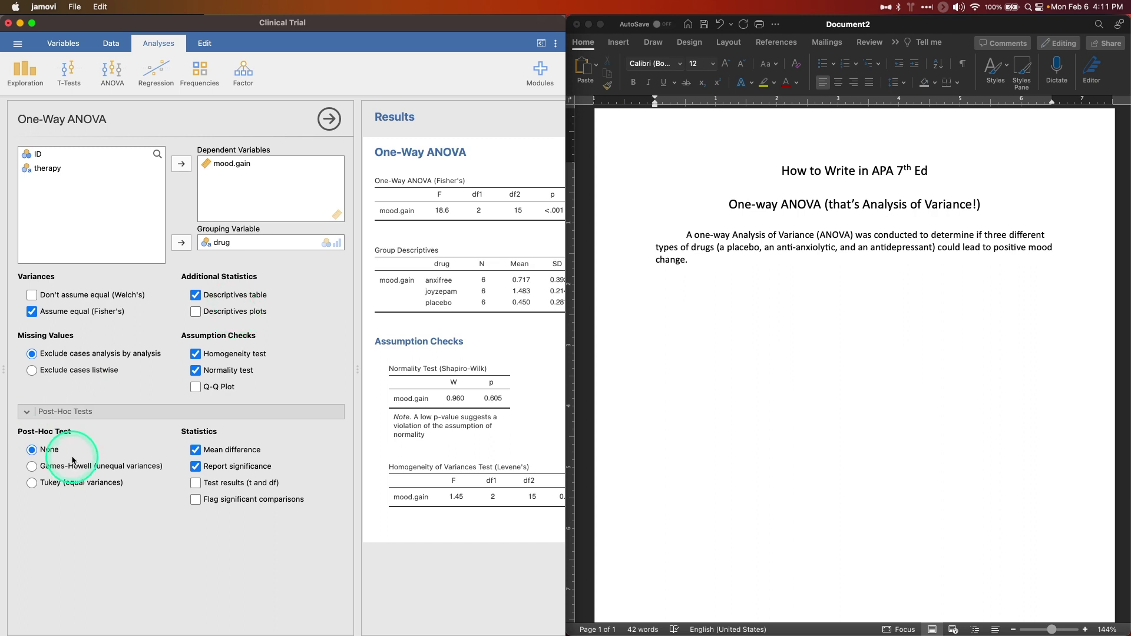
Add a Tukey post-hoc test with test results (t and df) and flagged significant comparisons.
{"action": "scroll", "coordinate": [479, 430], "scroll_direction": "right", "scroll_amount": 2}
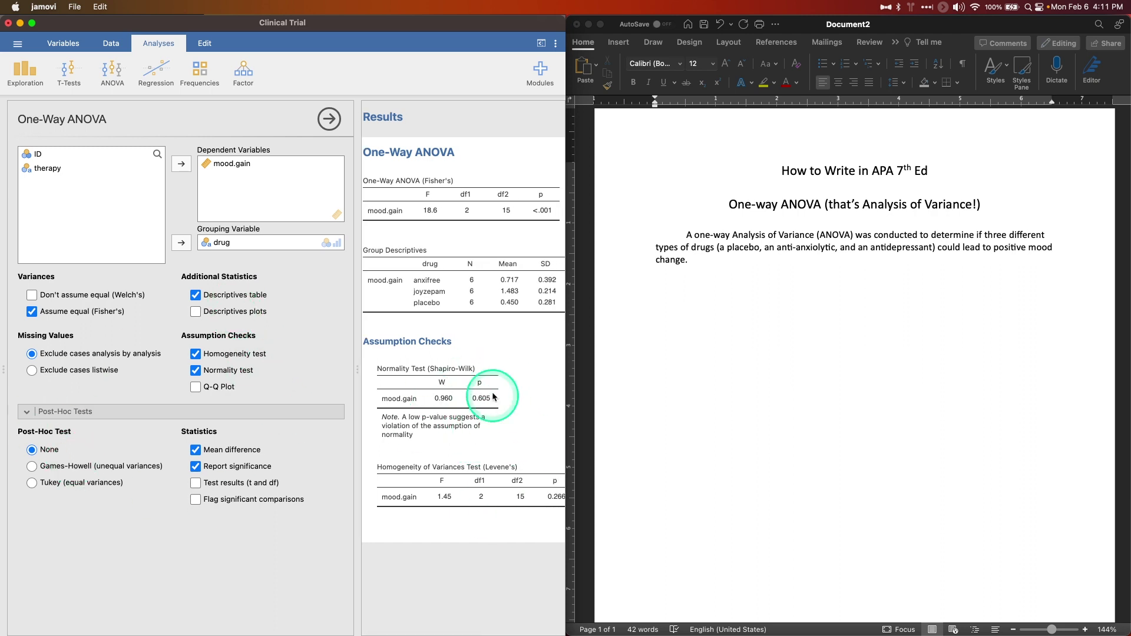
{"action": "scroll", "coordinate": [500, 483], "scroll_direction": "right", "scroll_amount": 5}
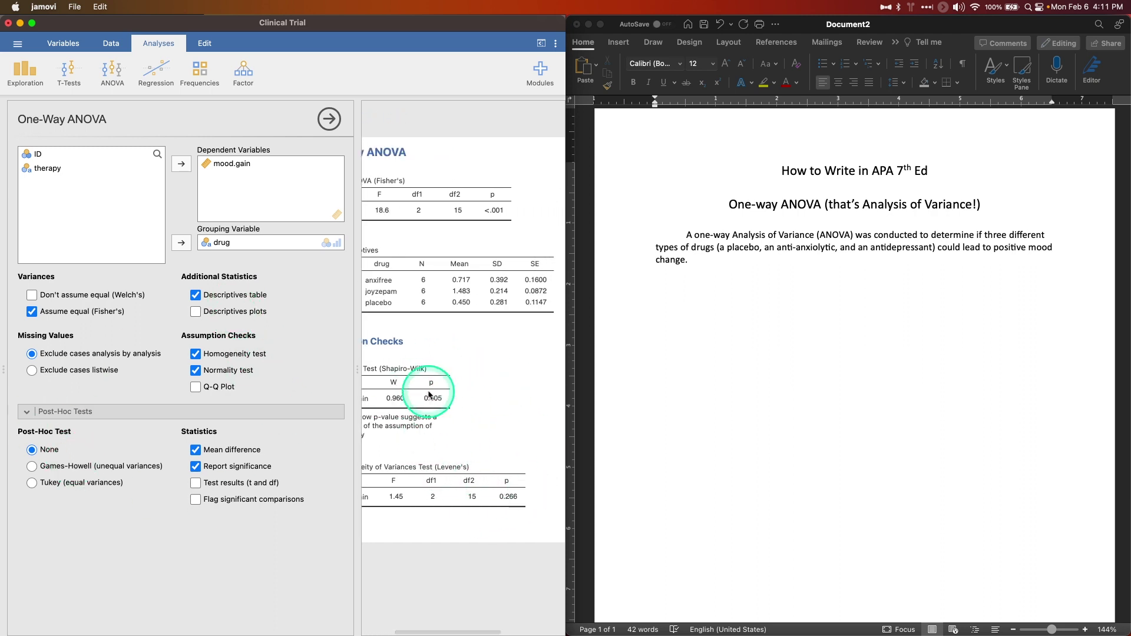
{"action": "scroll", "coordinate": [460, 482], "scroll_direction": "left", "scroll_amount": 6}
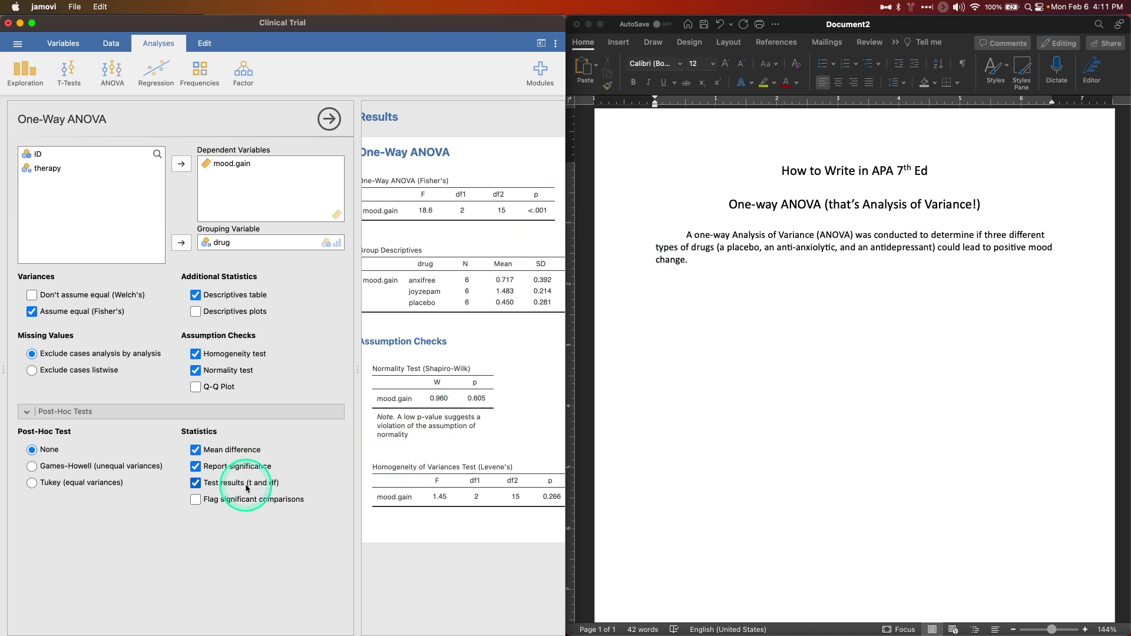
{"action": "left_click", "coordinate": [31, 482]}
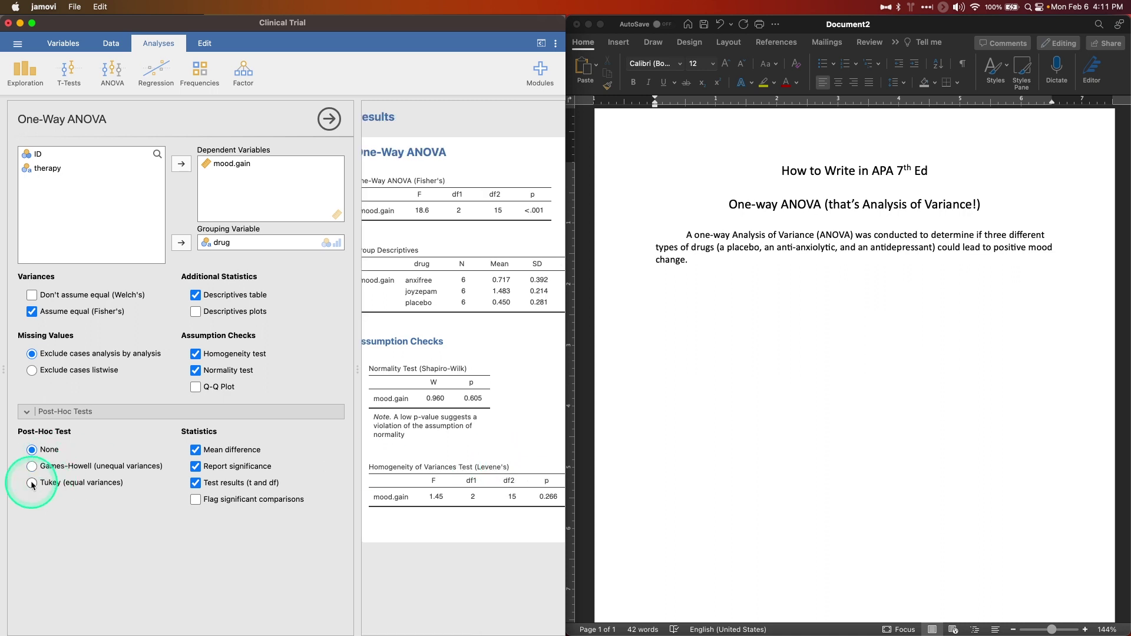
{"action": "scroll", "coordinate": [454, 505], "scroll_direction": "down", "scroll_amount": 4}
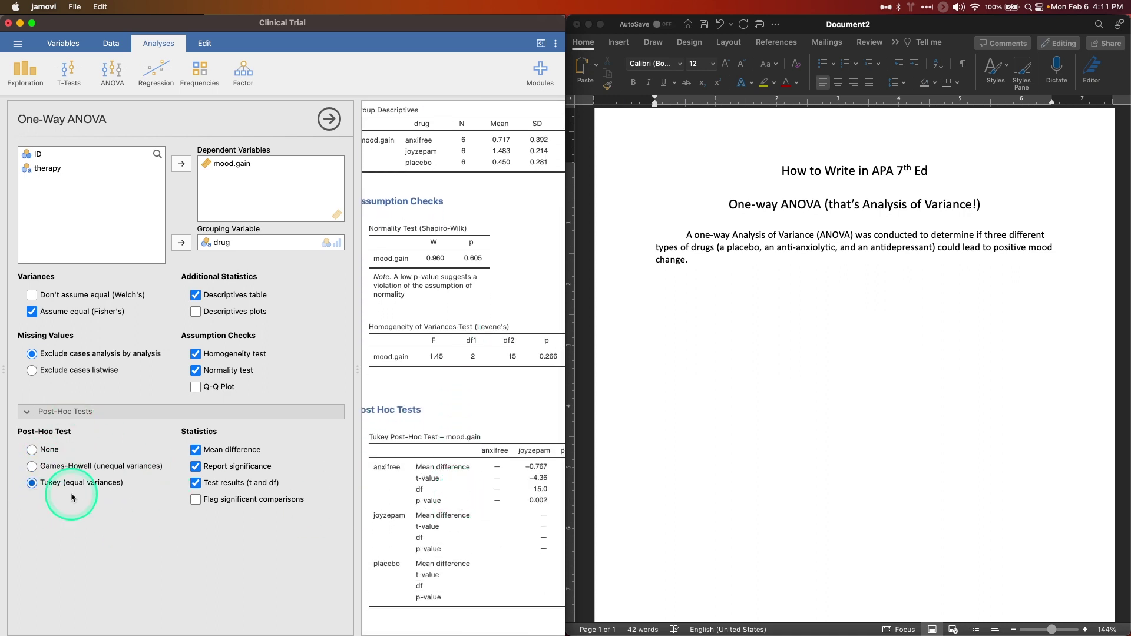
{"action": "left_click", "coordinate": [288, 499]}
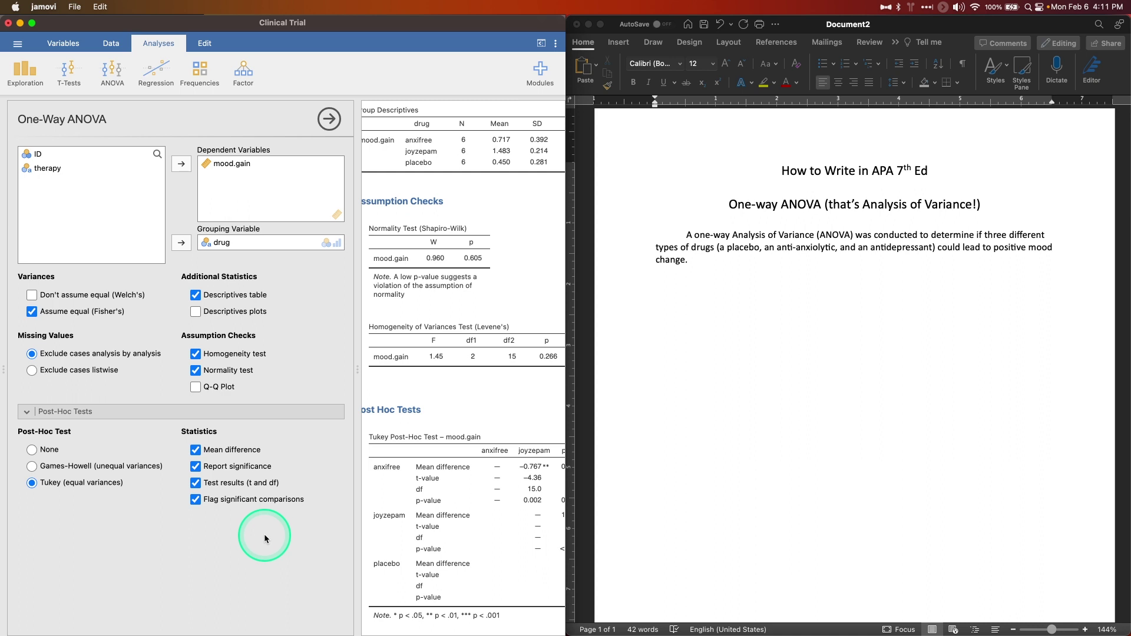
In Word, add outline lines below the paragraph: "Descriptives: (can replace with table or figure)", "Inferential (F-test)" and "Post-hocs".
{"action": "left_click", "coordinate": [704, 262]}
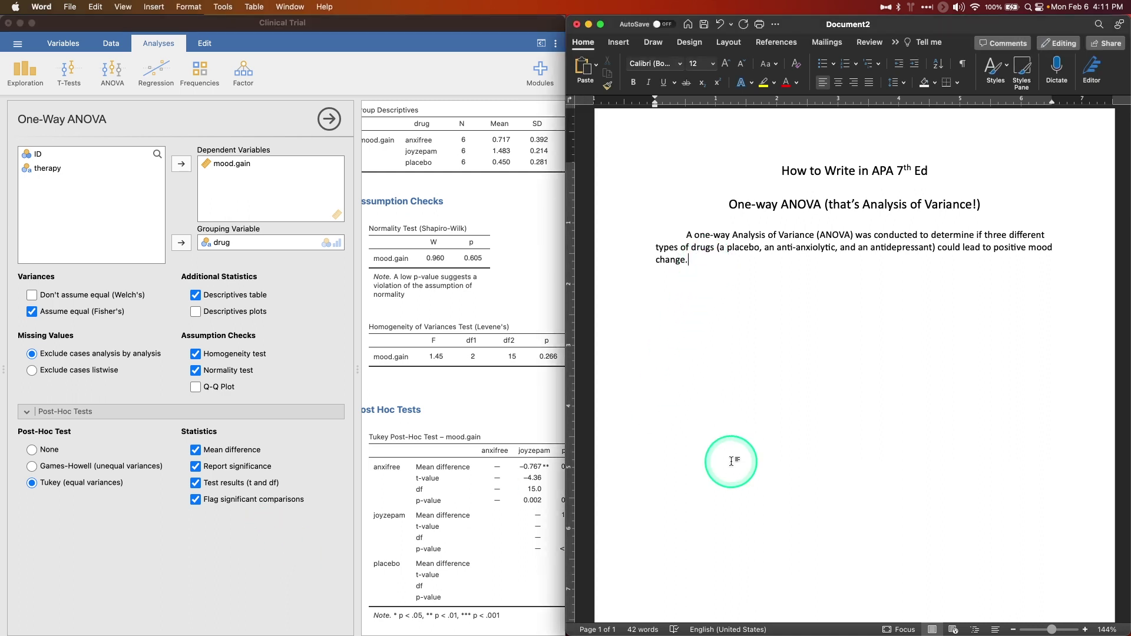
{"action": "key", "text": "Return"}
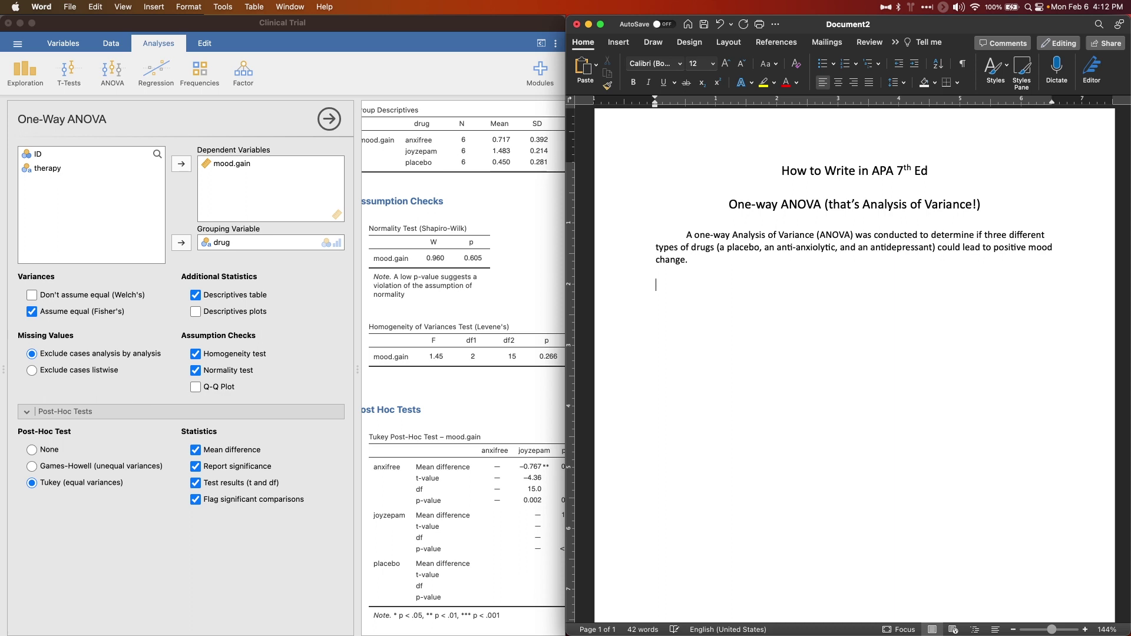
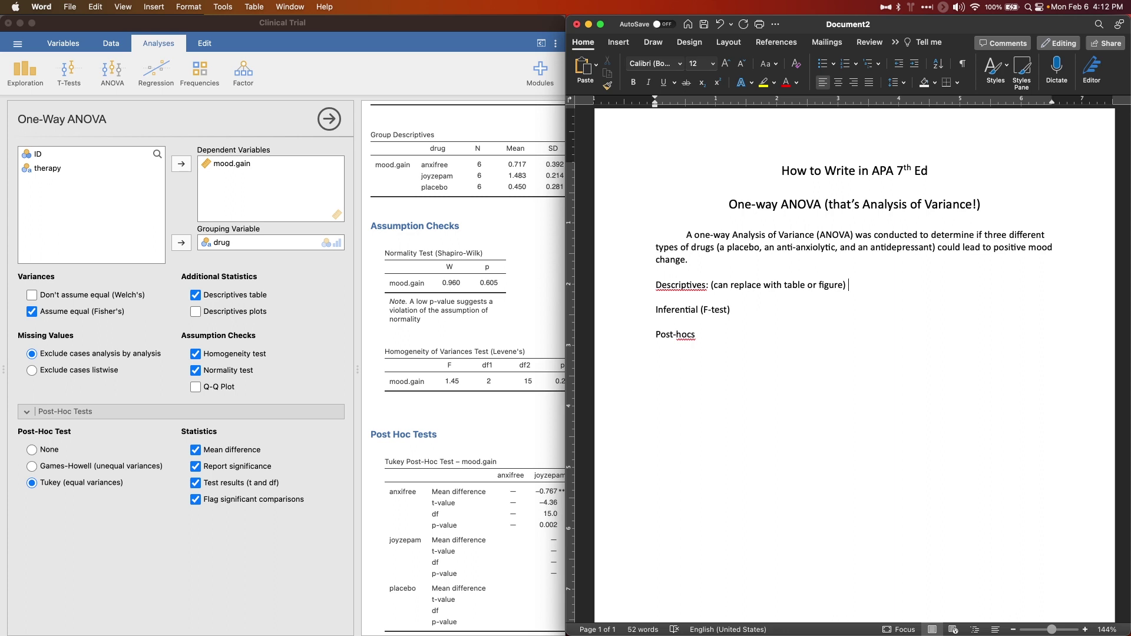
Compare the three drug types listed in the opening sentence with the drug groups in jamovi's Group Descriptives table.
{"action": "left_click_drag", "start_coordinate": [719, 247], "coordinate": [933, 247]}
{"action": "left_click", "coordinate": [538, 187]}
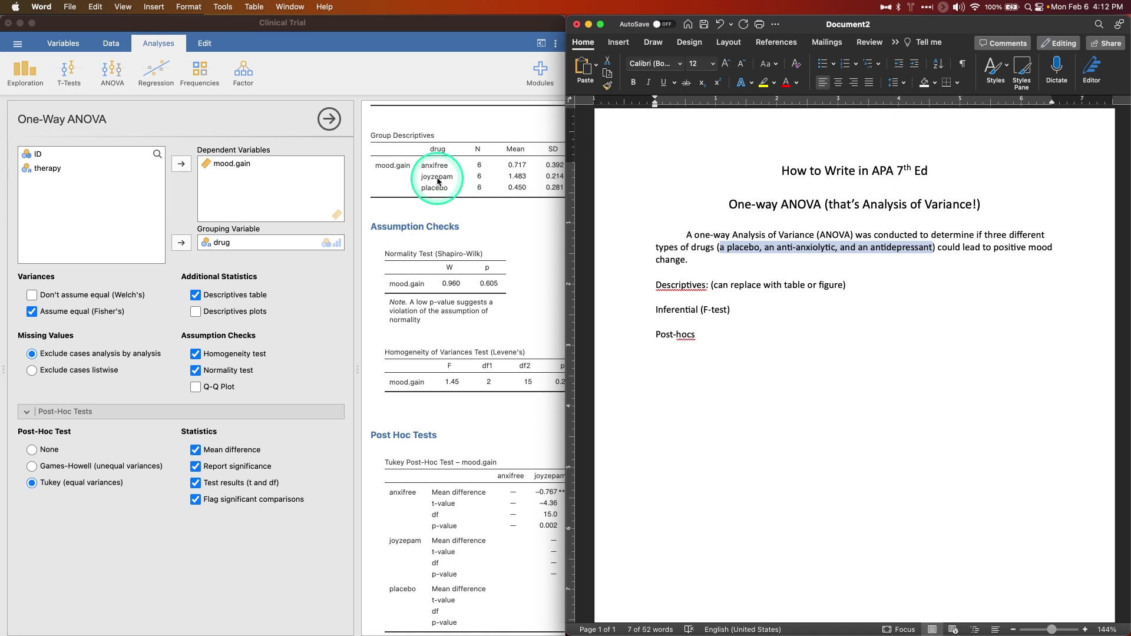
After the Descriptives label in Word, write "The placebo drug increased mood on average 0.45 units (SD = 0.28)", using the placebo mean and SD.
{"action": "left_click", "coordinate": [938, 285]}
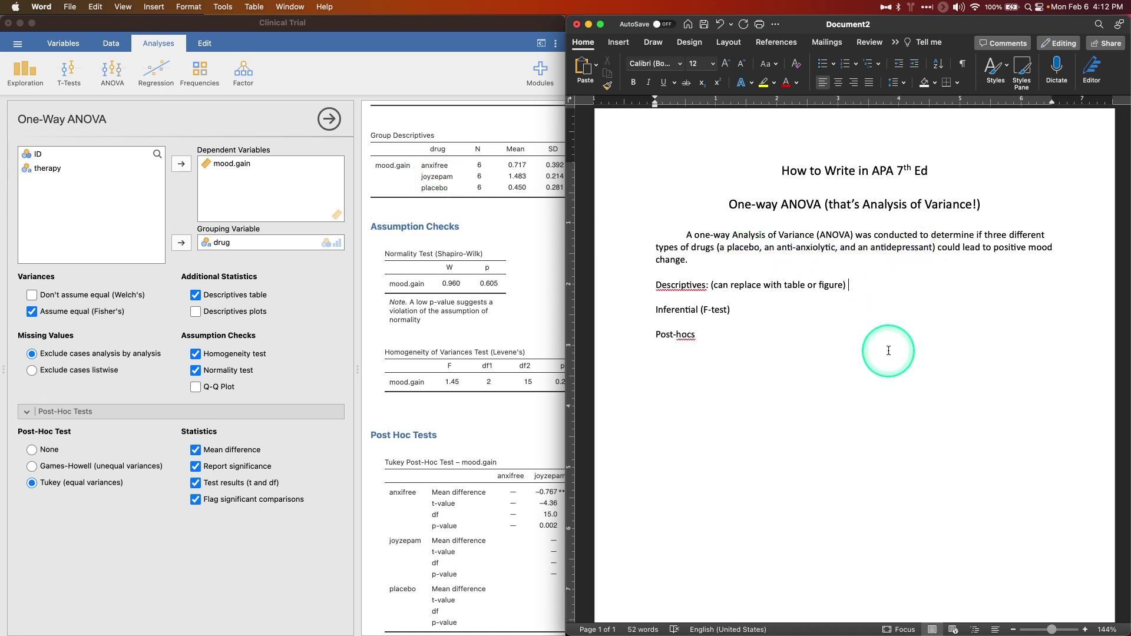
{"action": "type", "text": "The "}
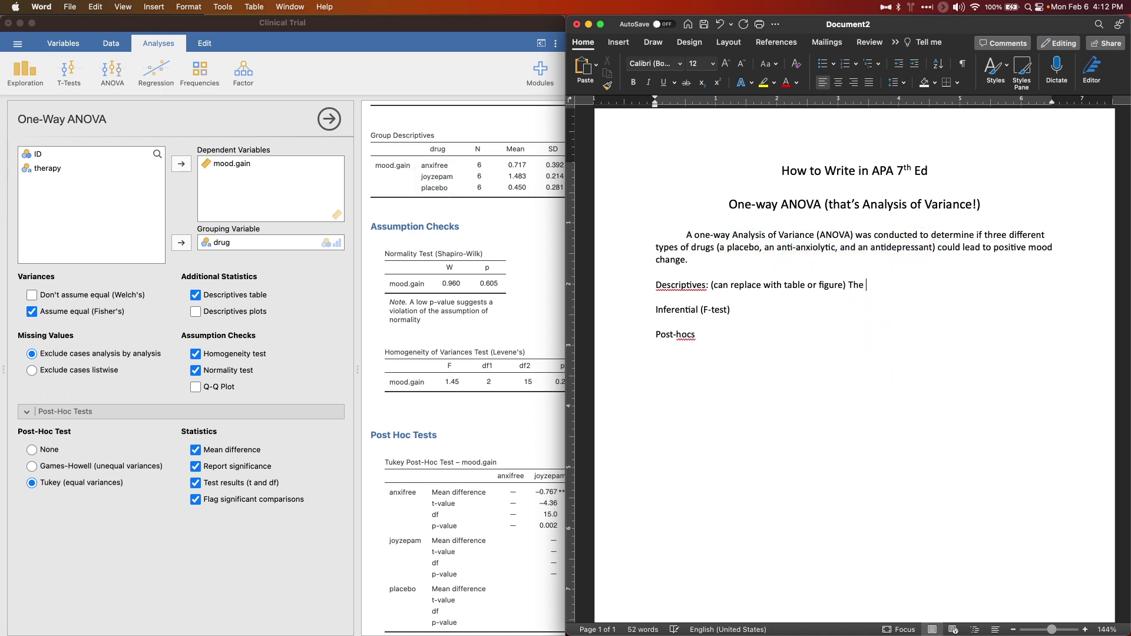
{"action": "type", "text": "placebo drug increased mood "}
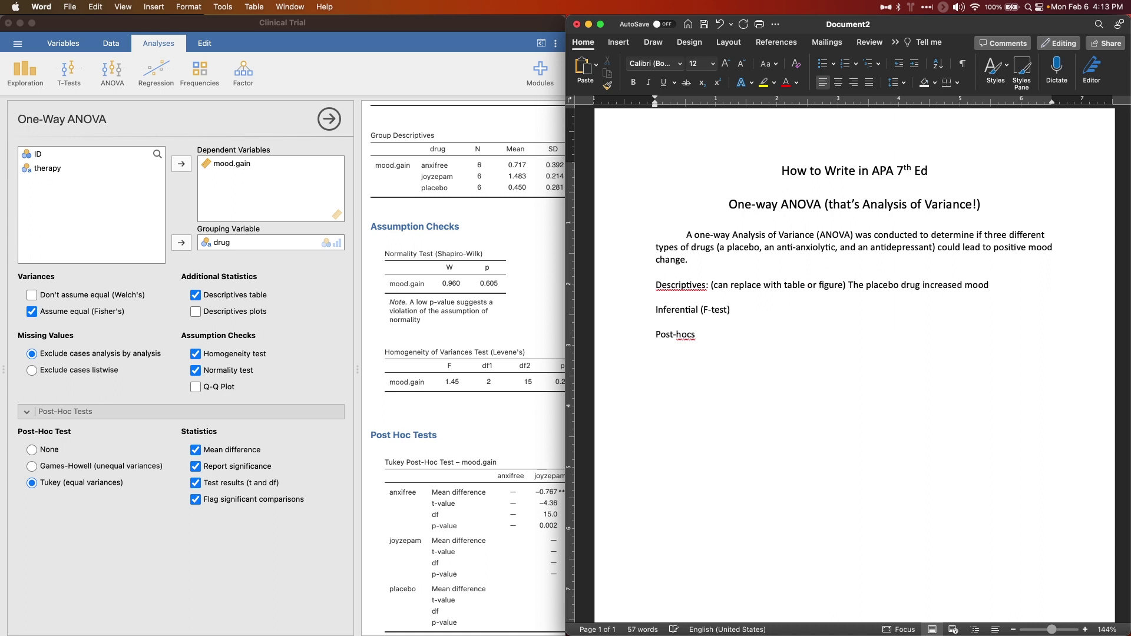
{"action": "type", "text": "on average"}
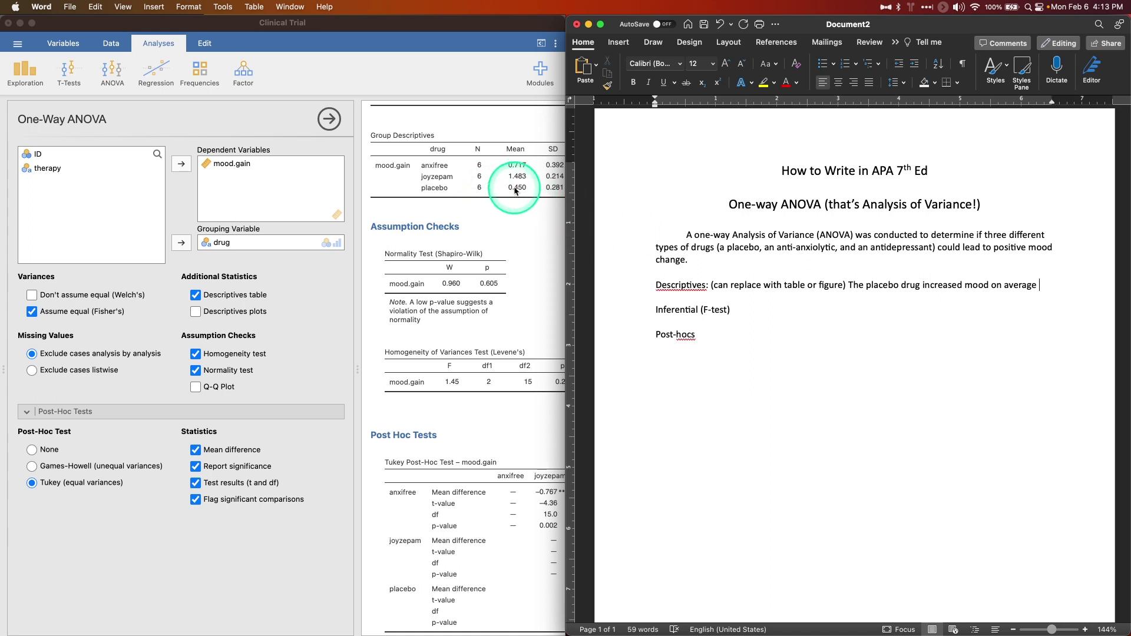
{"action": "type", "text": " .45 "}
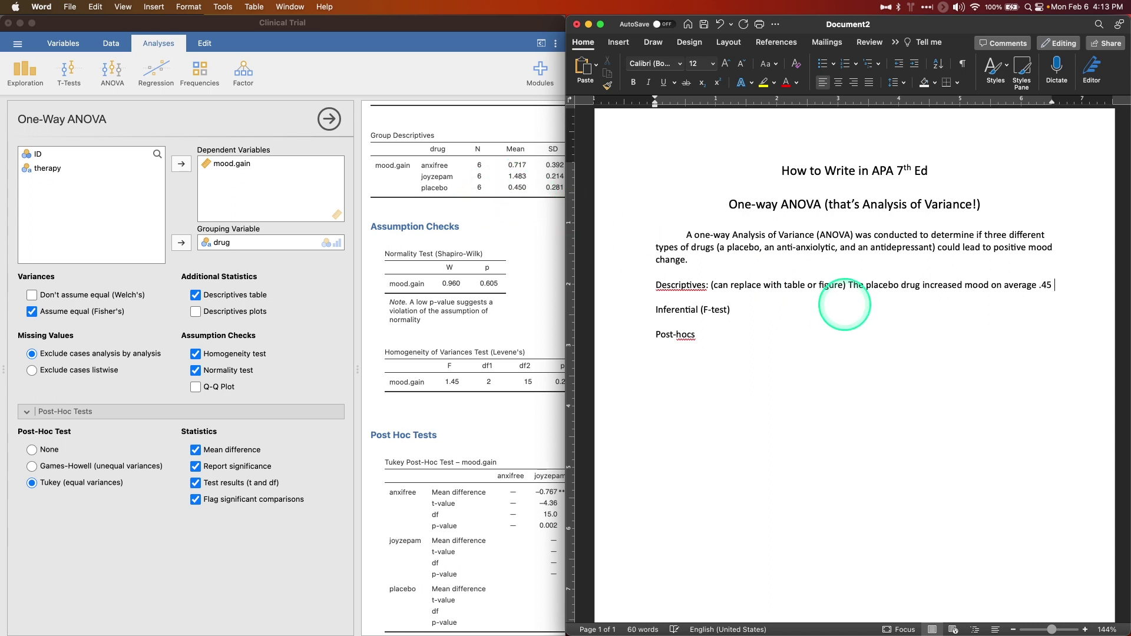
{"action": "type", "text": "units (SD ="}
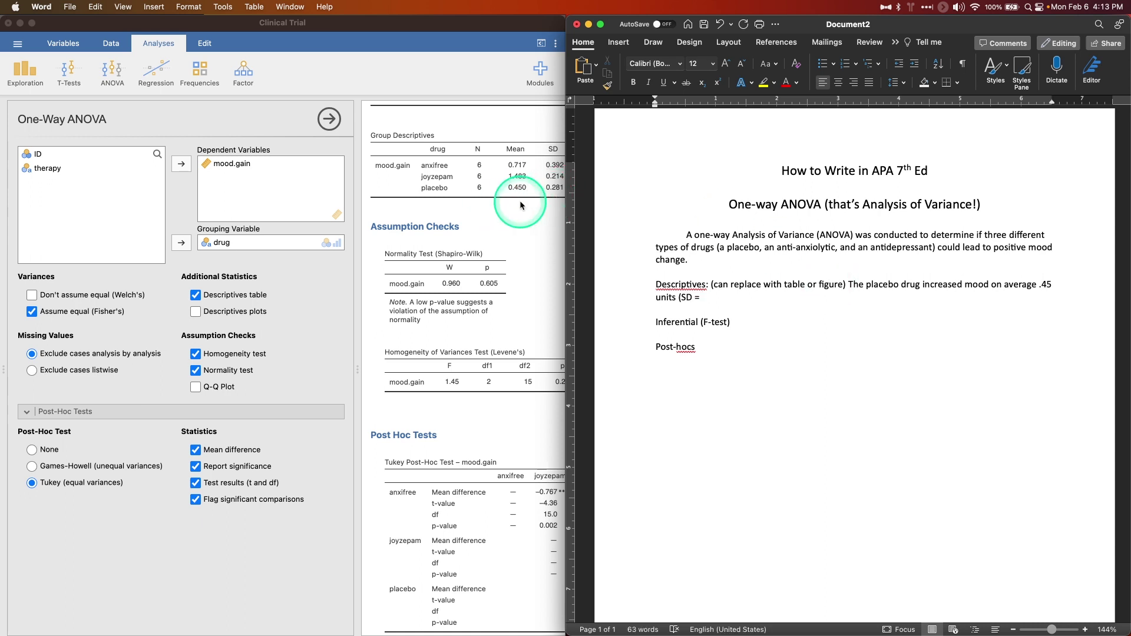
{"action": "scroll", "coordinate": [519, 203], "scroll_direction": "right", "scroll_amount": 2}
{"action": "type", "text": "= .28"}
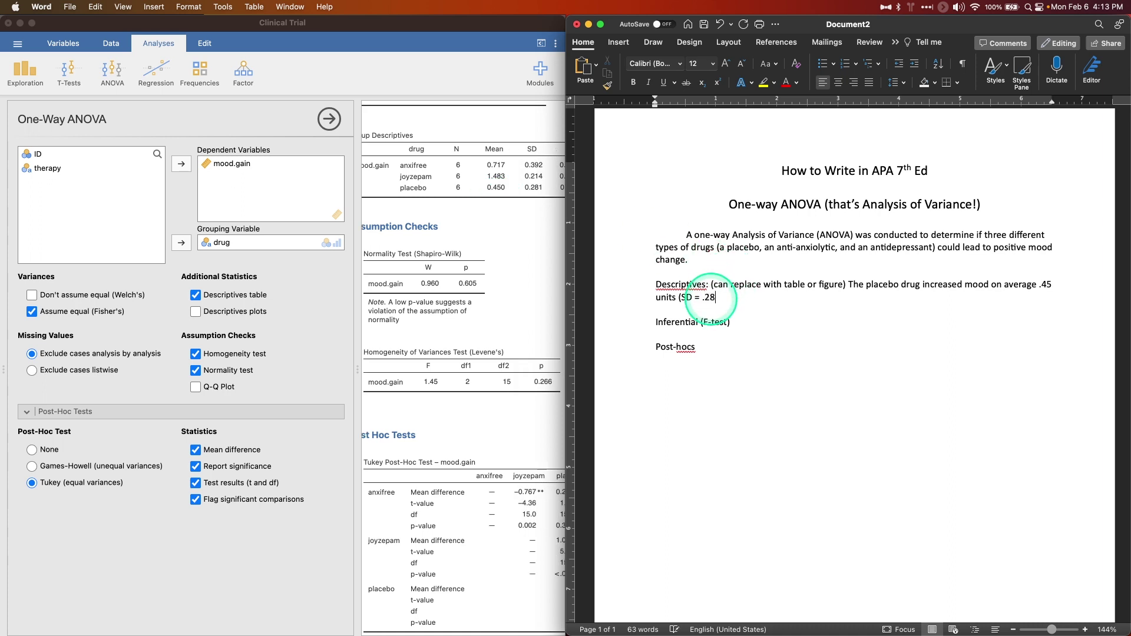
{"action": "type", "text": "0"}
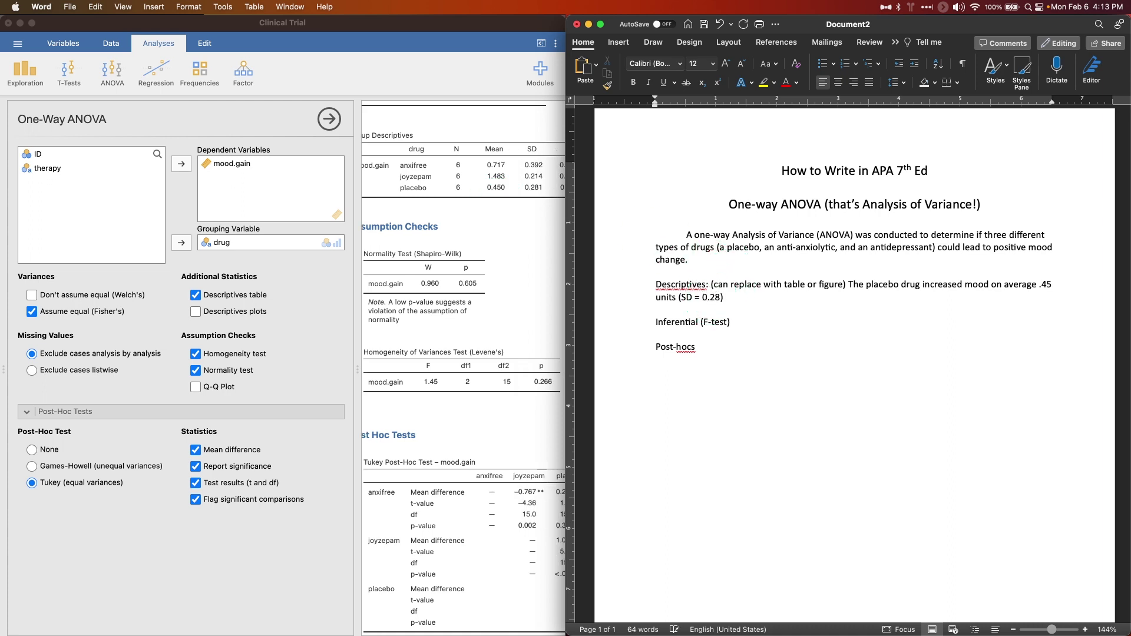
{"action": "left_click", "coordinate": [1038, 284]}
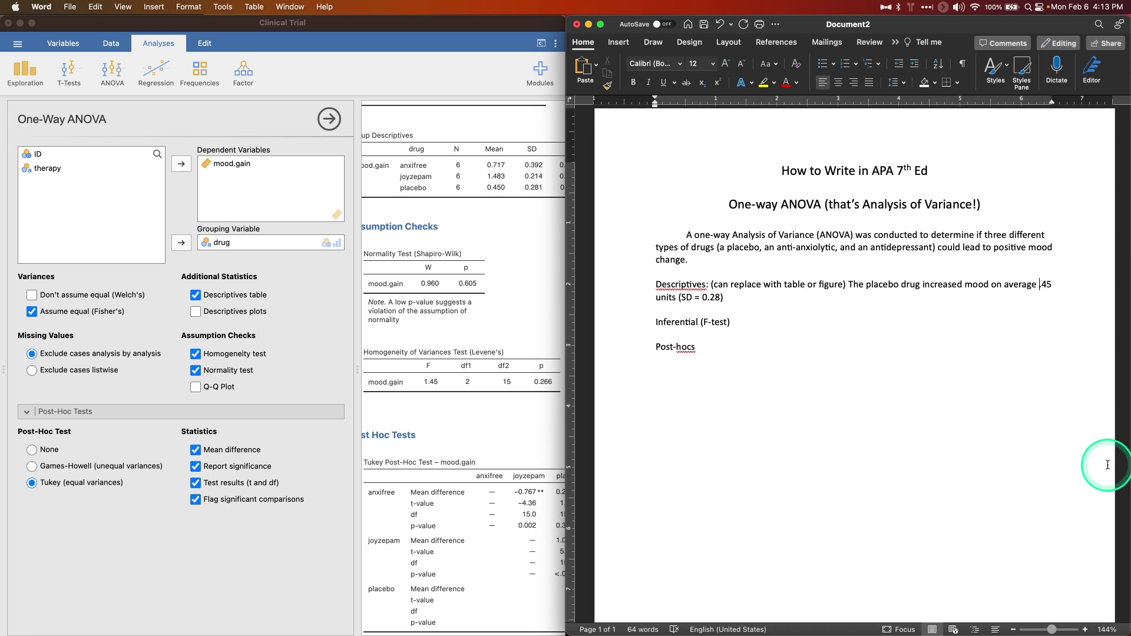
{"action": "type", "text": "0"}
Continue the descriptives sentence with ", while the anxifree, the anti-anxiolytic drug, increased mood on average 0.72 (SD = 0.39), and".
{"action": "left_click", "coordinate": [746, 297]}
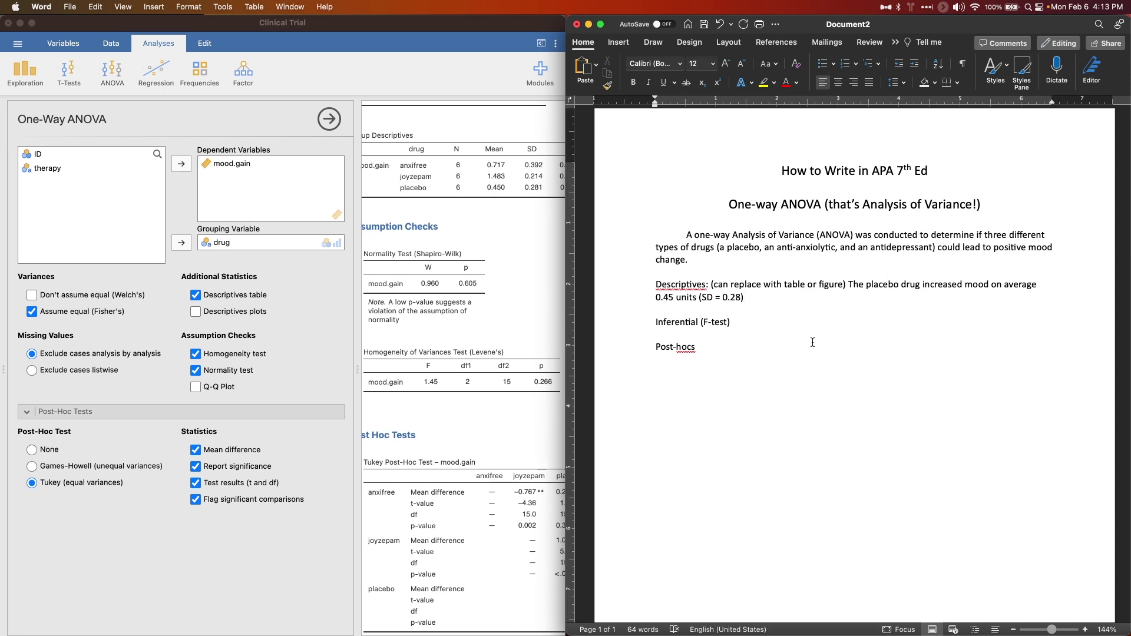
{"action": "type", "text": ", while the anxifree, the ant"}
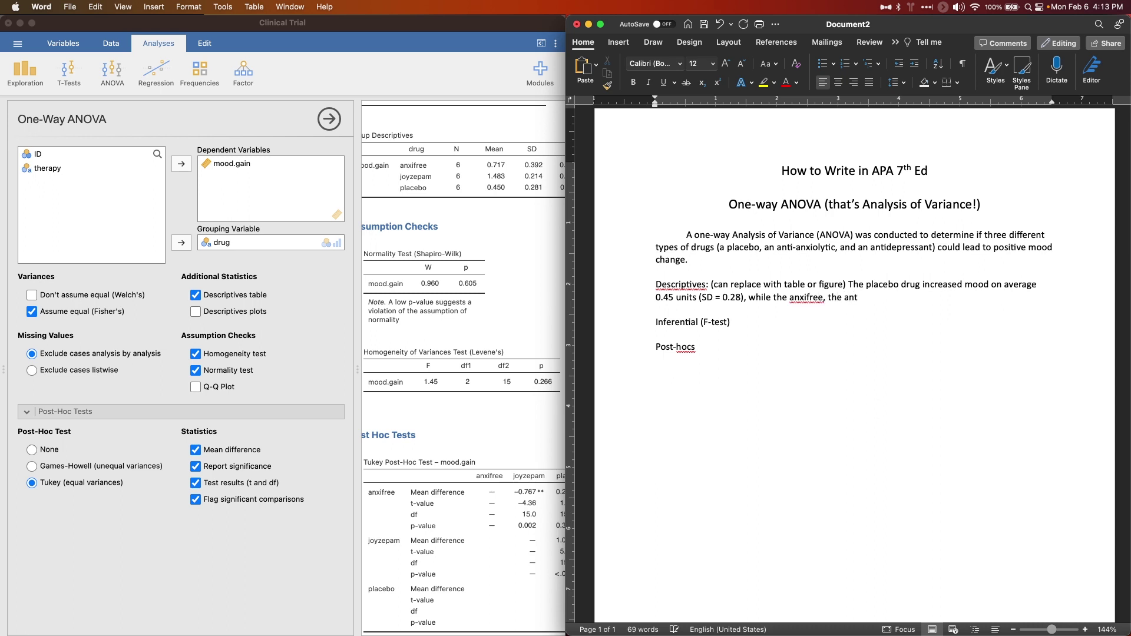
{"action": "type", "text": "i-anxiolytic drug, increased mood on avera"}
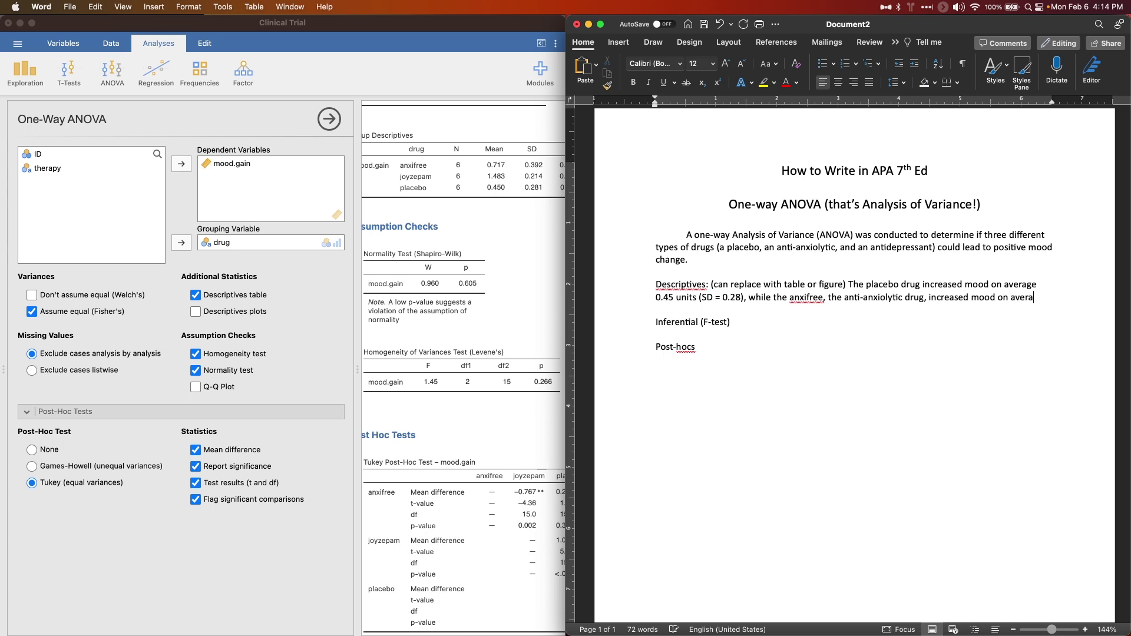
{"action": "type", "text": "ge 0.72 (S"}
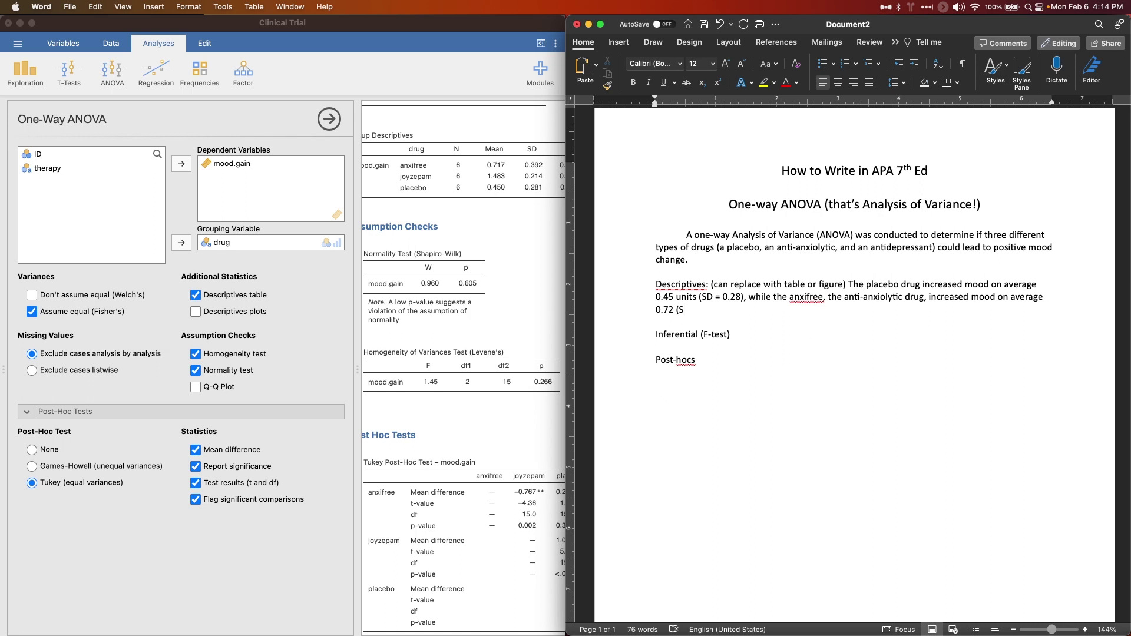
{"action": "type", "text": "D = 0.39), and jo"}
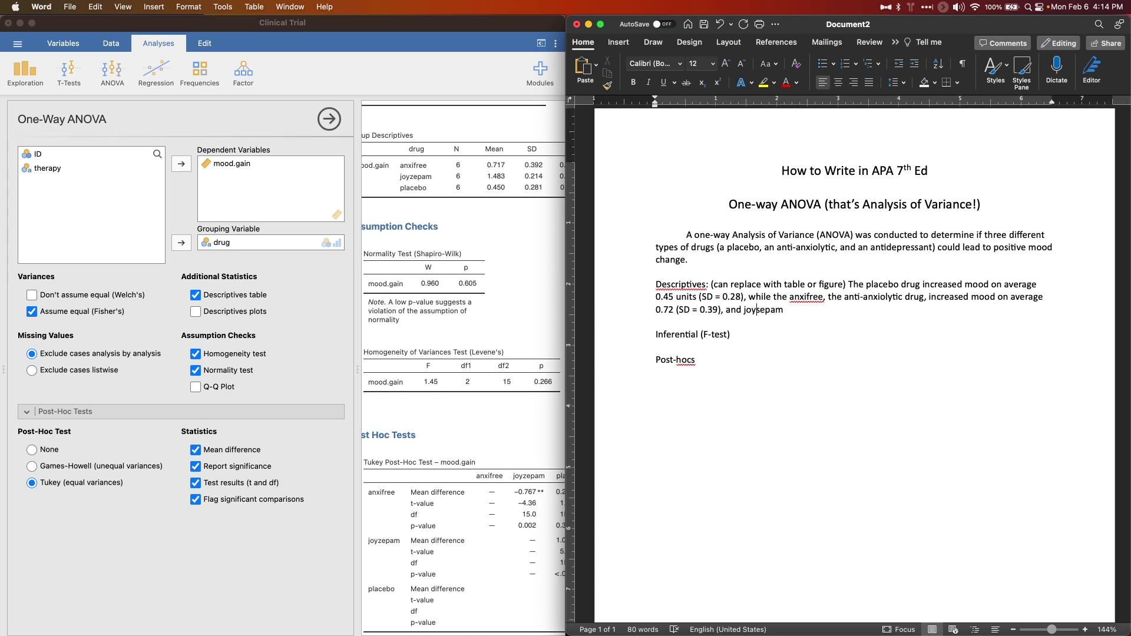
Finish the sentence with "joyzepam, the antidepressant, increased mood on average 1.48 units (SD = 0.21)." and insert "units" after anxifree's 0.72.
{"action": "type", "text": "yzepam, the antidepressant, increased mood on "}
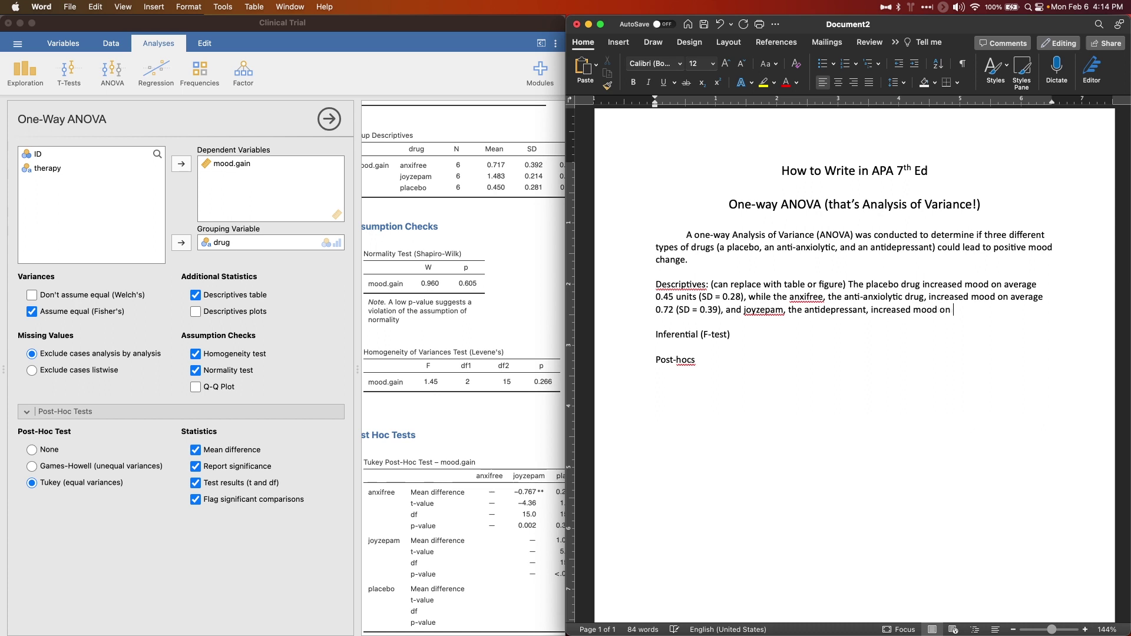
{"action": "type", "text": "average"}
{"action": "left_click", "coordinate": [670, 310]}
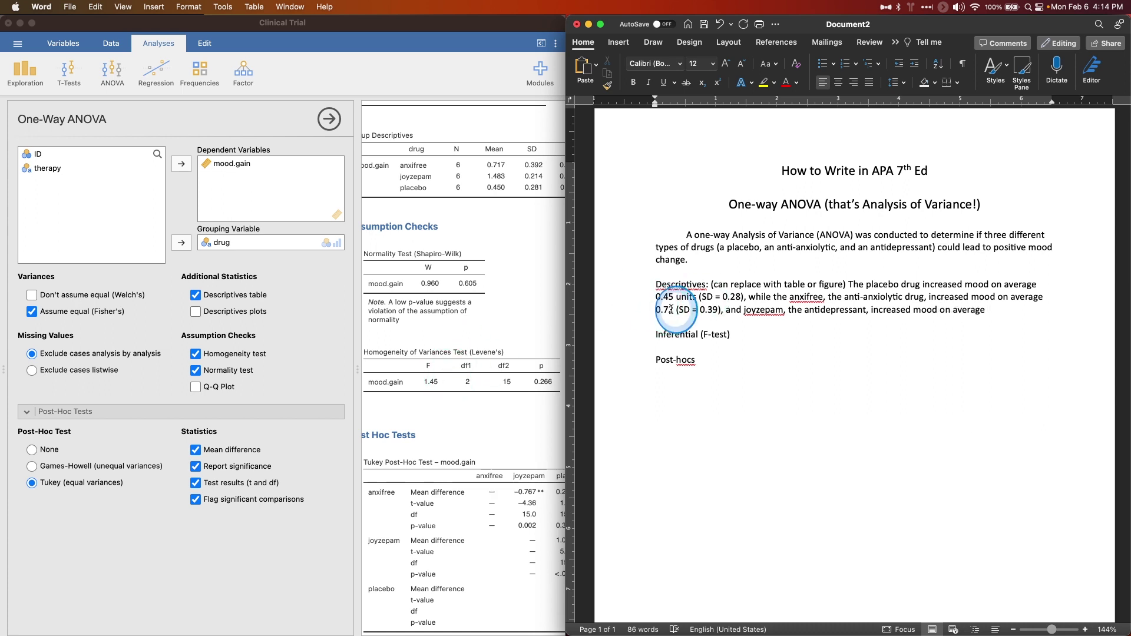
{"action": "key", "text": "Right"}
{"action": "type", "text": "units"}
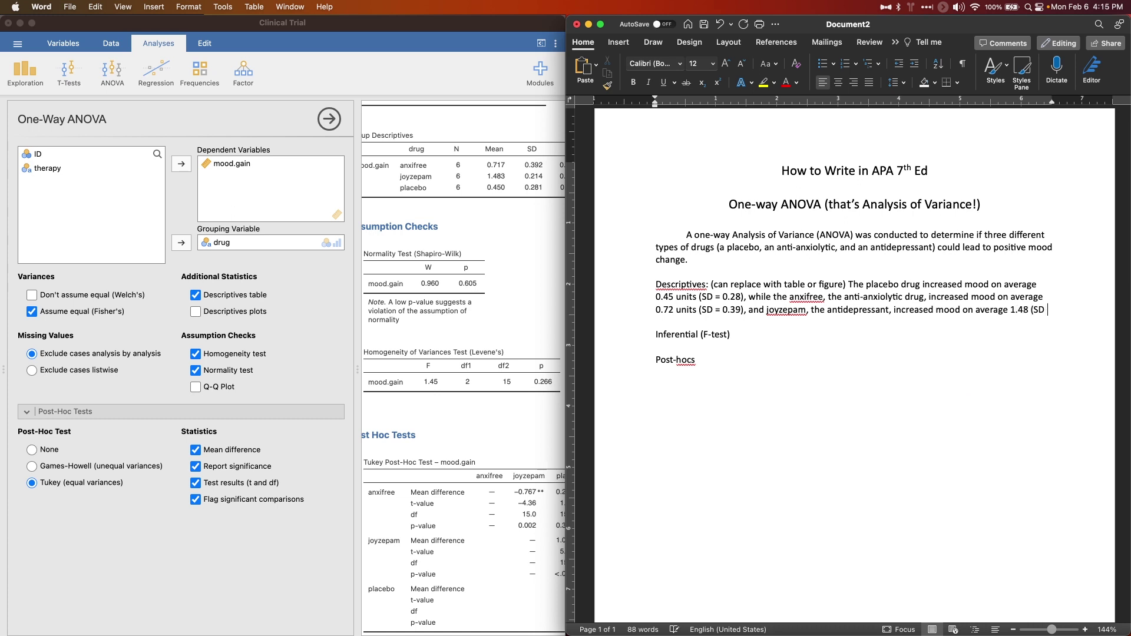
{"action": "type", "text": "0.21)"}
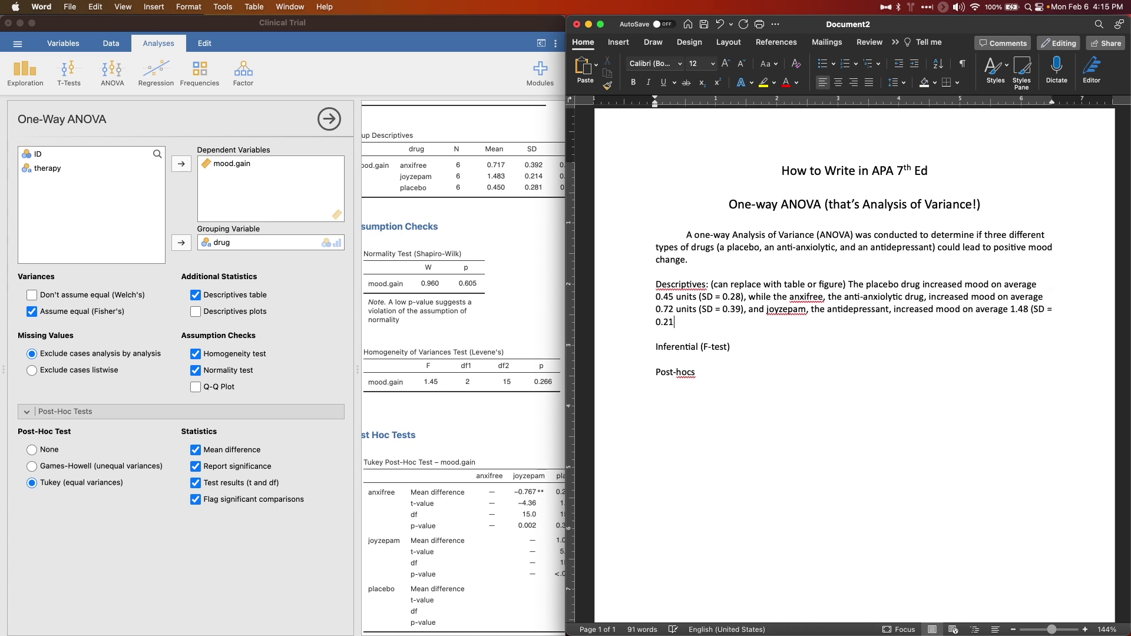
{"action": "left_click", "coordinate": [1029, 309]}
{"action": "type", "text": "units"}
{"action": "key", "text": "Down"}
{"action": "type", "text": "."}
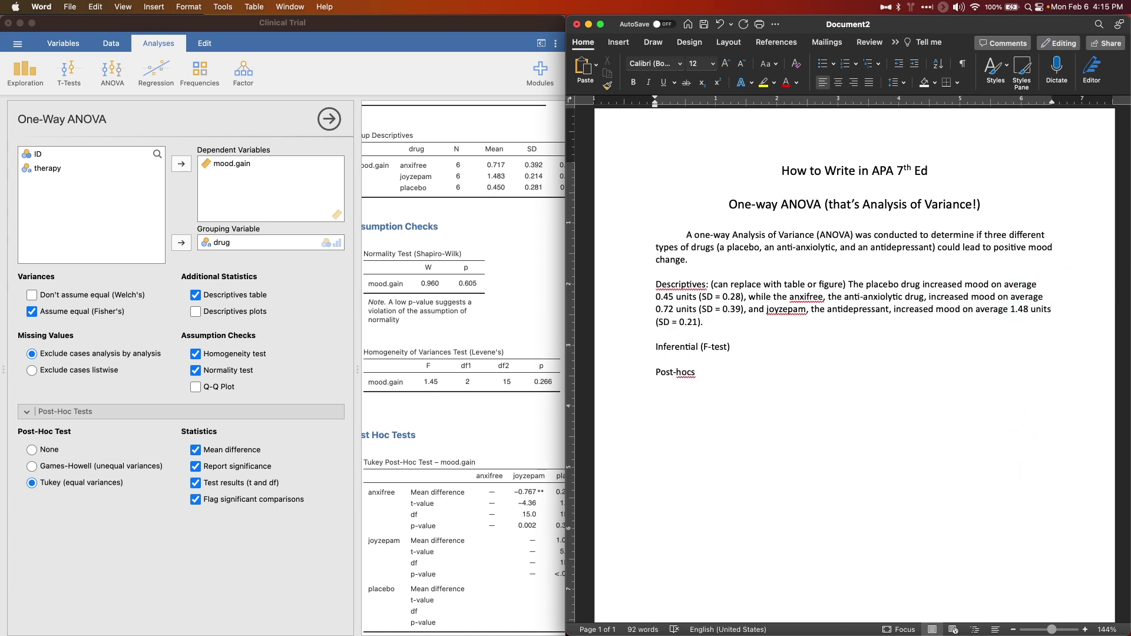
Add the flagged word "Descriptives" to the spelling dictionary.
{"action": "left_click", "coordinate": [784, 345]}
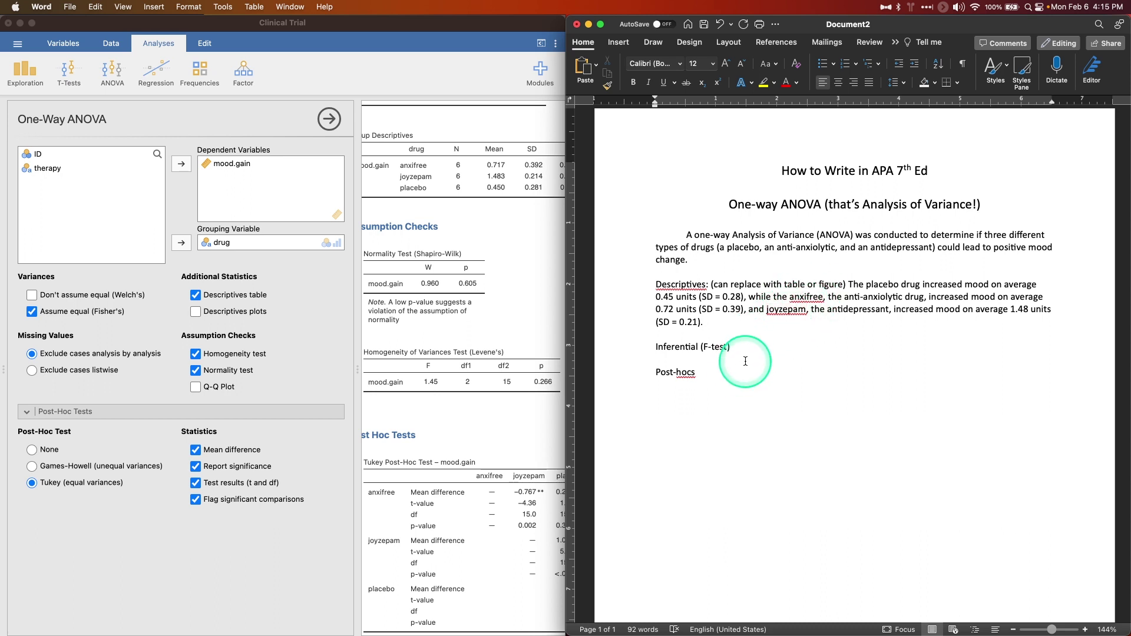
{"action": "right_click", "coordinate": [687, 284]}
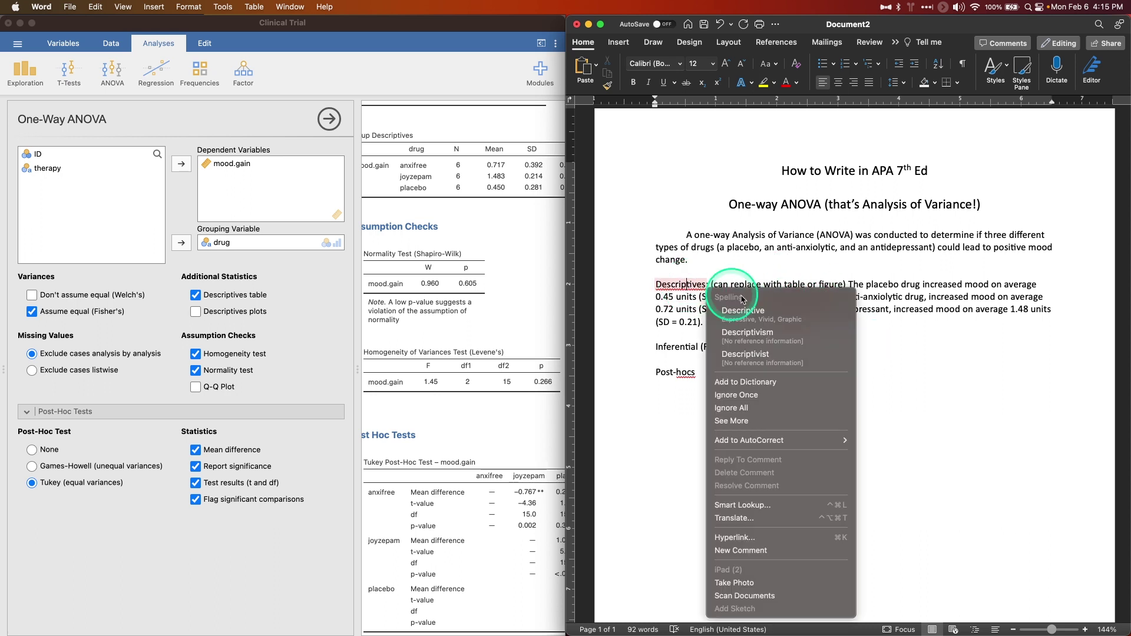
{"action": "left_click", "coordinate": [793, 380]}
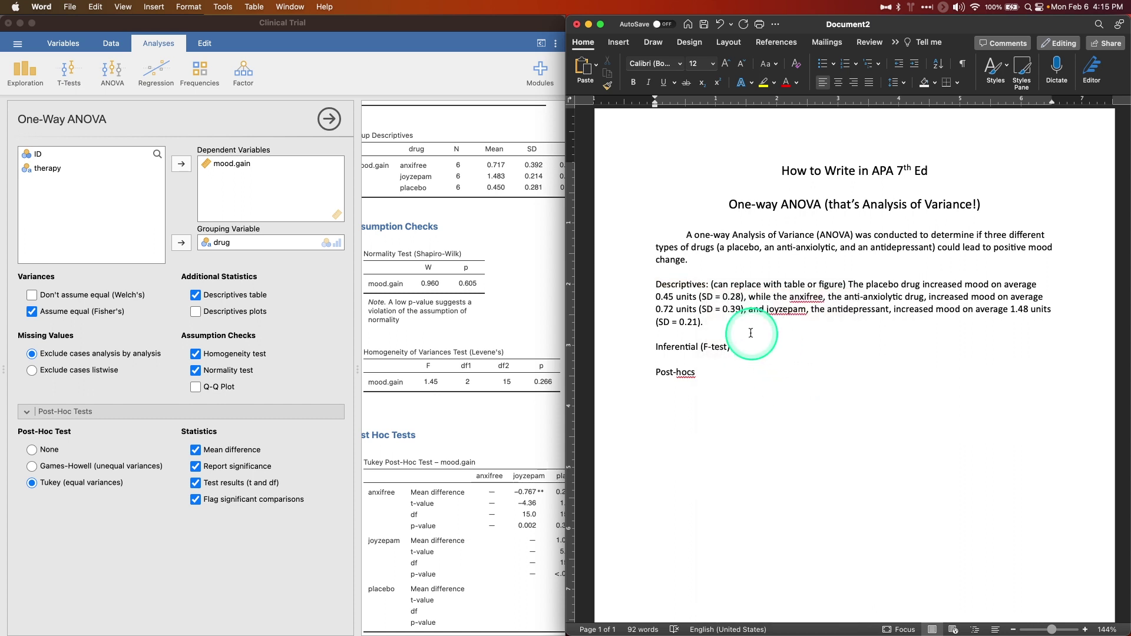
{"action": "left_click", "coordinate": [739, 325]}
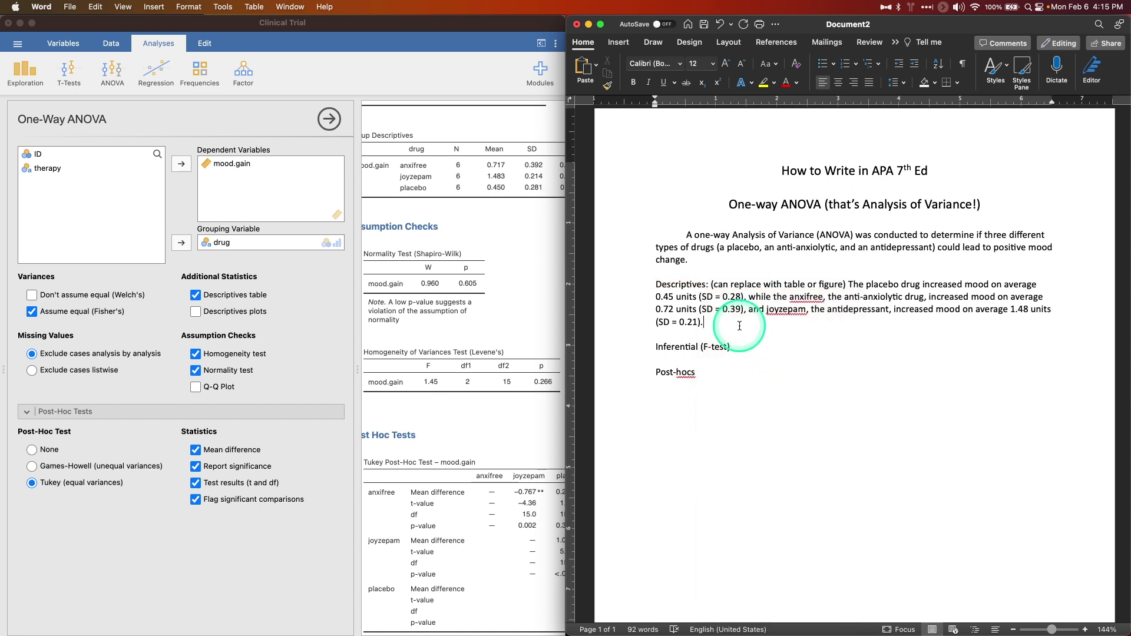
Italicize all three "SD" abbreviations in the descriptives paragraph.
{"action": "left_click", "coordinate": [705, 297]}
{"action": "double_click", "coordinate": [705, 297]}
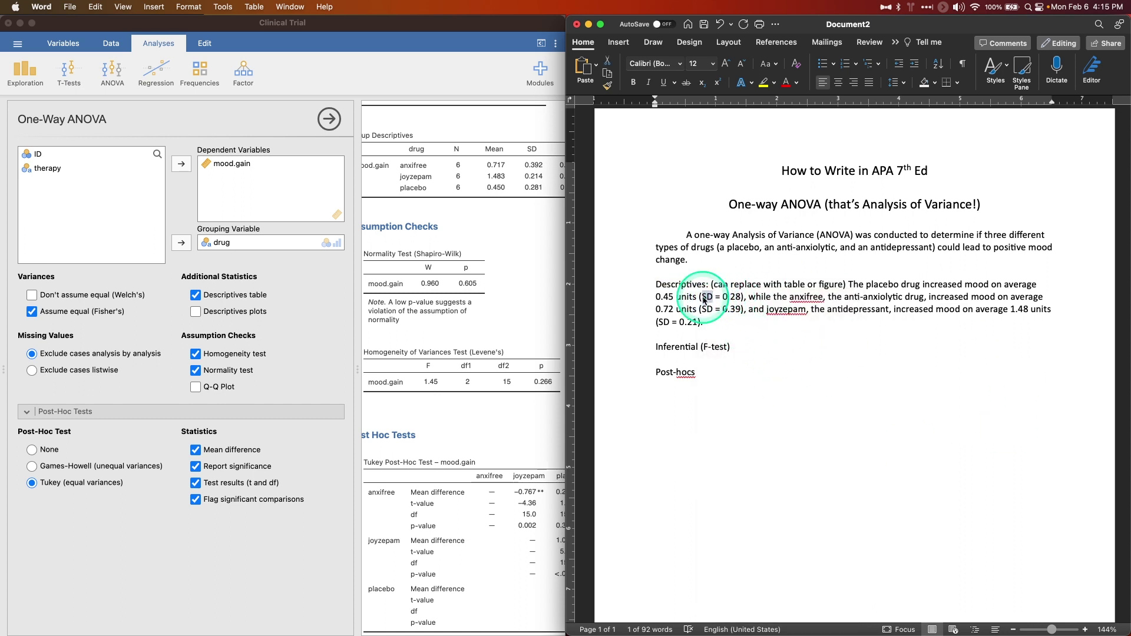
{"action": "key", "text": "super+i"}
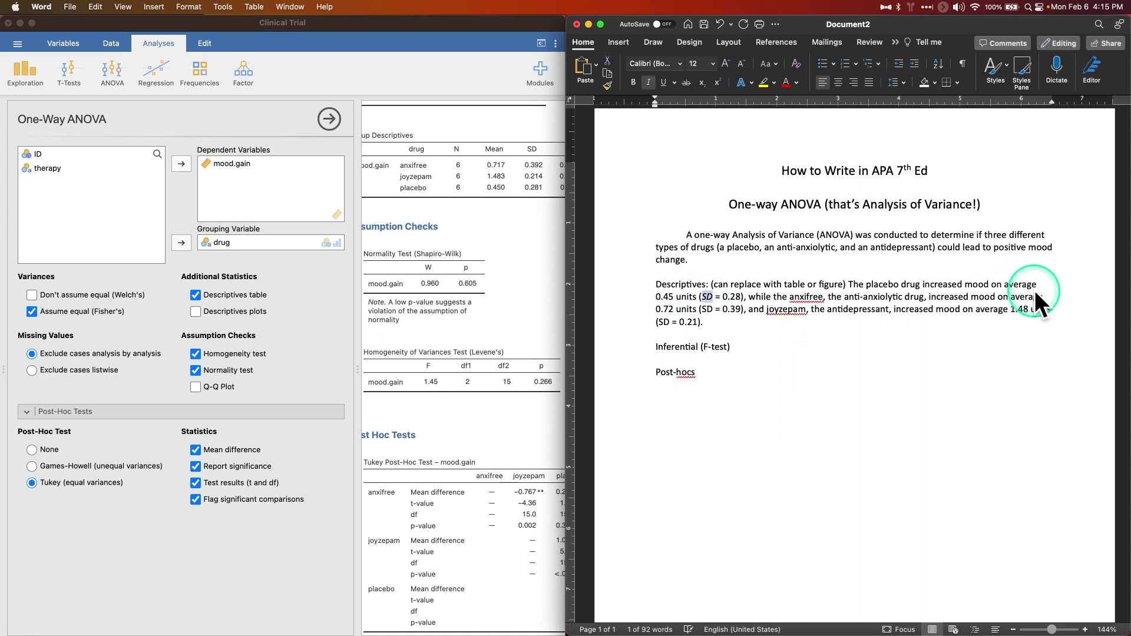
{"action": "double_click", "coordinate": [705, 309]}
{"action": "key", "text": "super+i"}
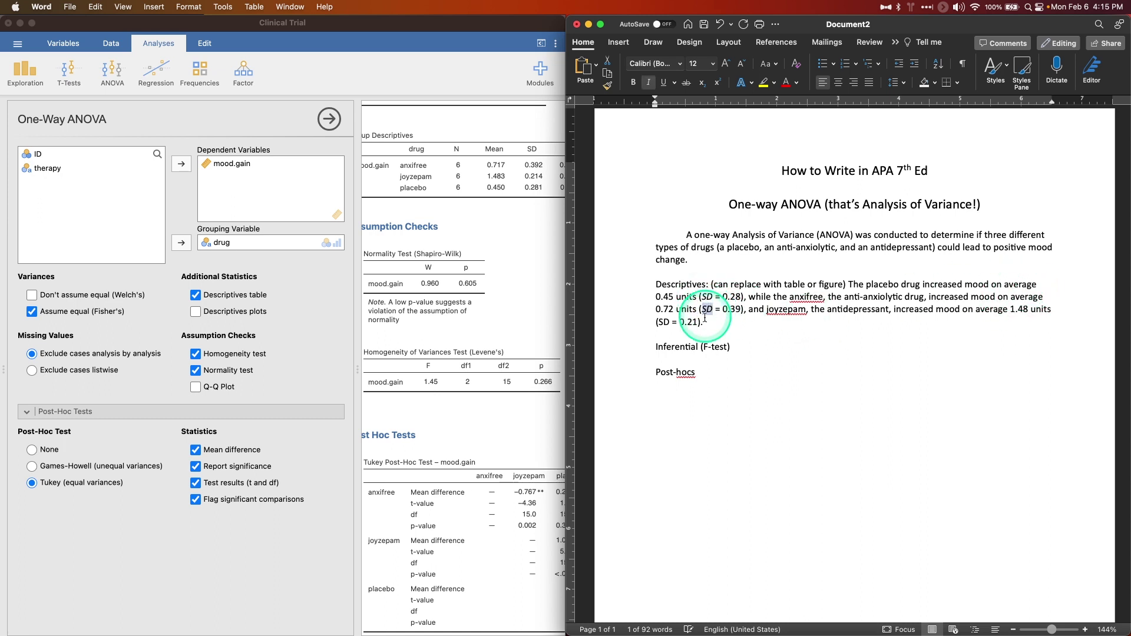
{"action": "double_click", "coordinate": [663, 323]}
{"action": "key", "text": "super+i"}
Below the descriptives paragraph, add the sentence "Joyzepam, the antidepressant, increased mood better than anxifree (the anti-anxiolytic) or the placebo.".
{"action": "left_click", "coordinate": [719, 323]}
{"action": "key", "text": "Return"}
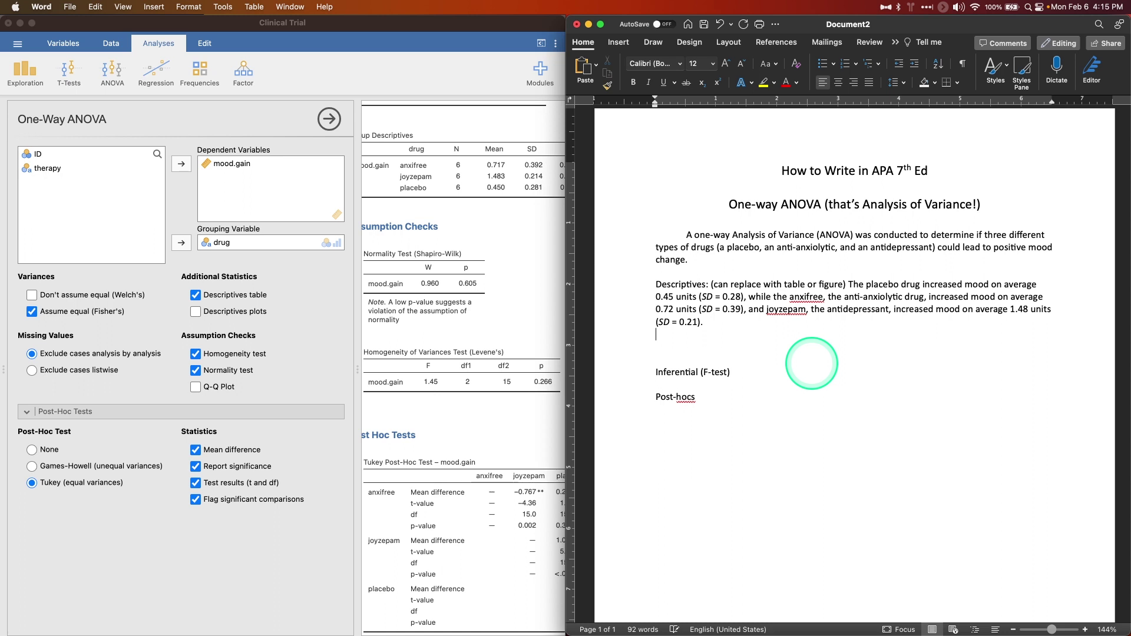
{"action": "key", "text": "Down"}
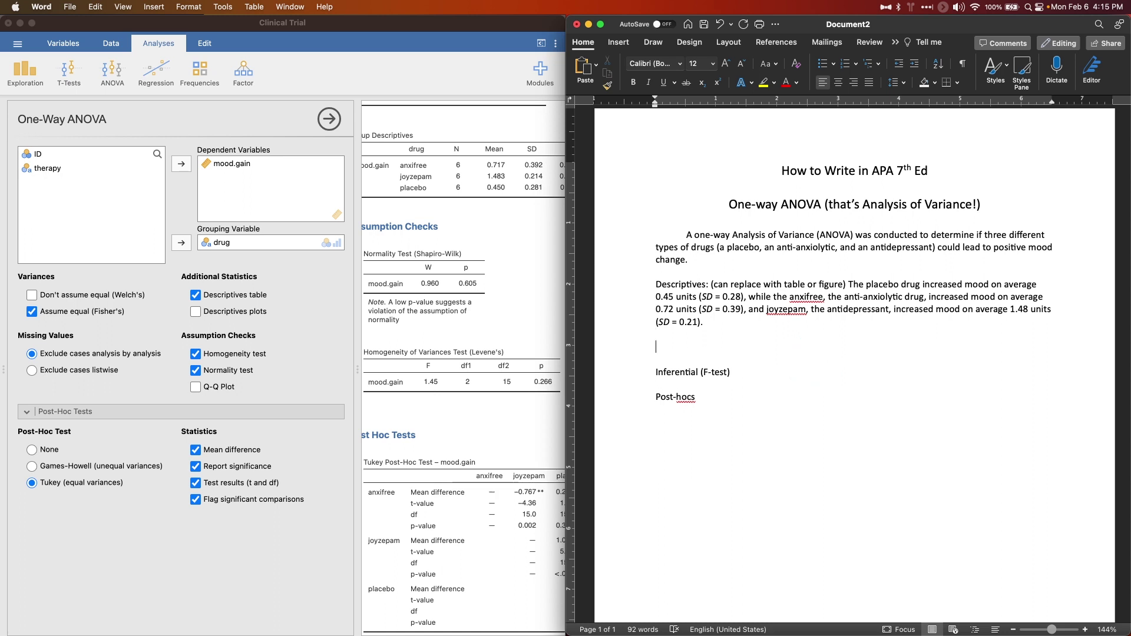
{"action": "type", "text": "Joyzepam, the anit"}
{"action": "type", "text": "depressant, increase"}
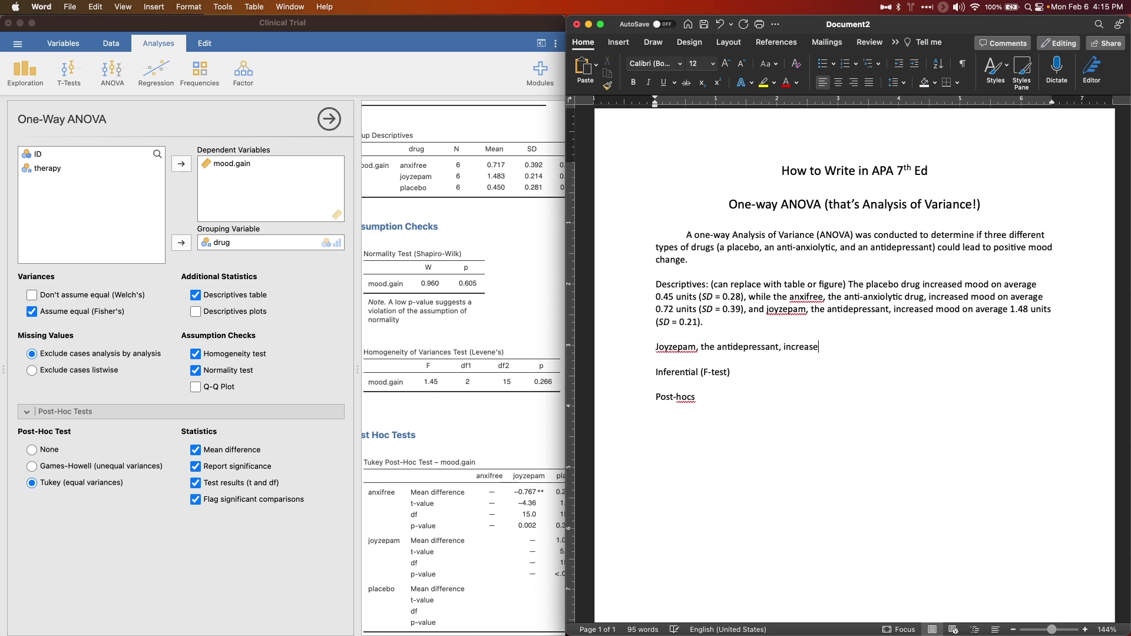
{"action": "type", "text": "d mood better than anxifree (the "}
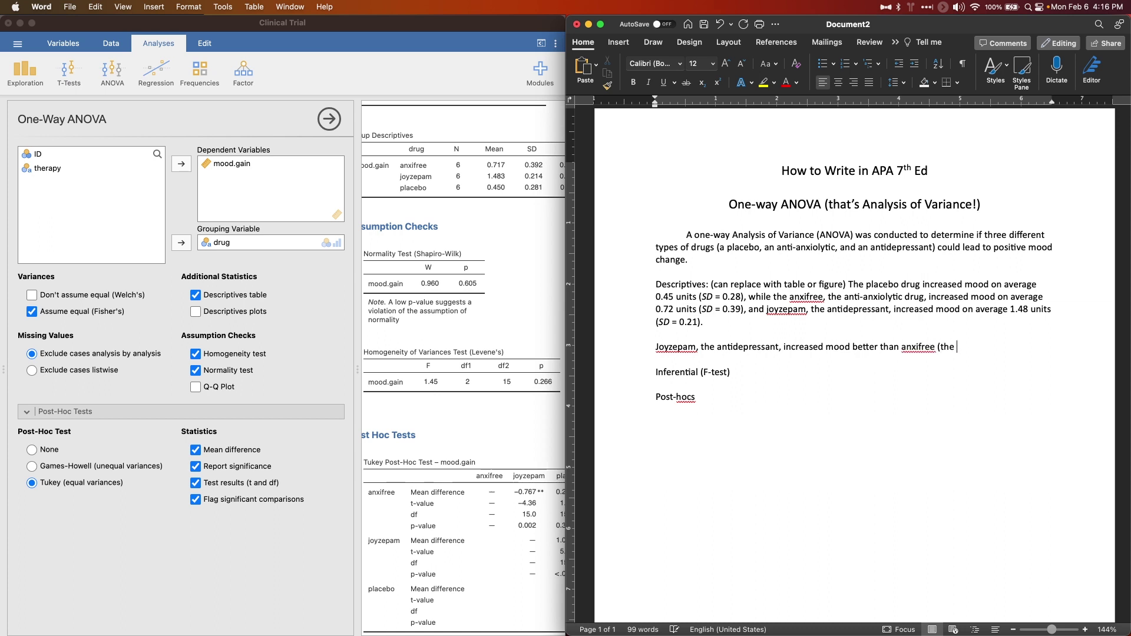
{"action": "type", "text": "antianxiolytic"}
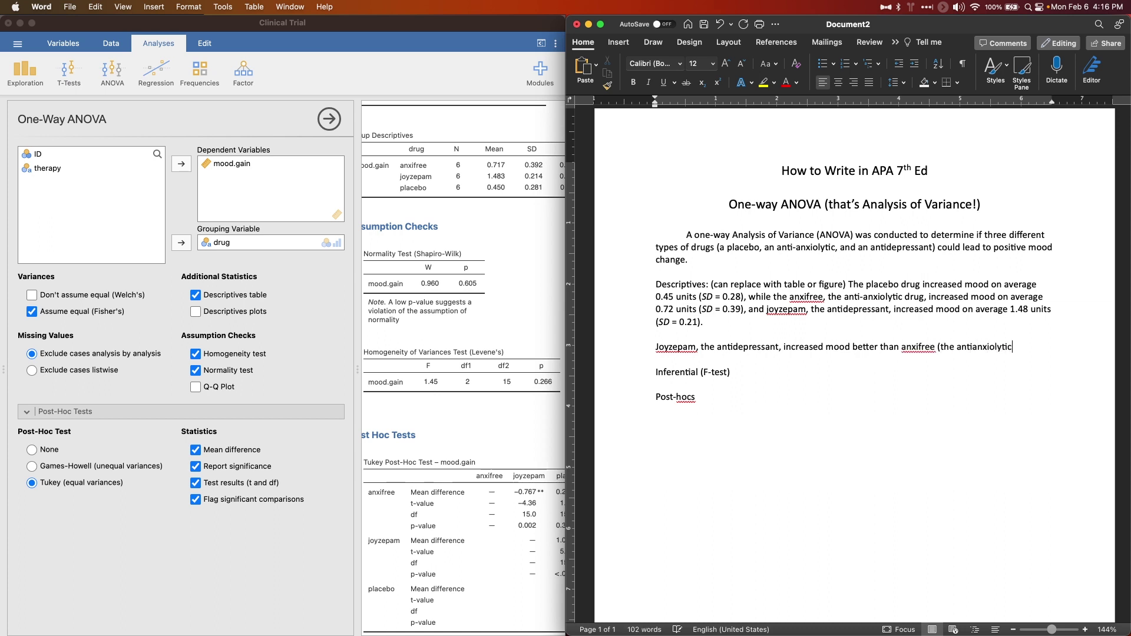
{"action": "left_click", "coordinate": [996, 346]}
{"action": "type", "text": "-"}
{"action": "key", "text": "Right"}
{"action": "type", "text": "r the placebo"}
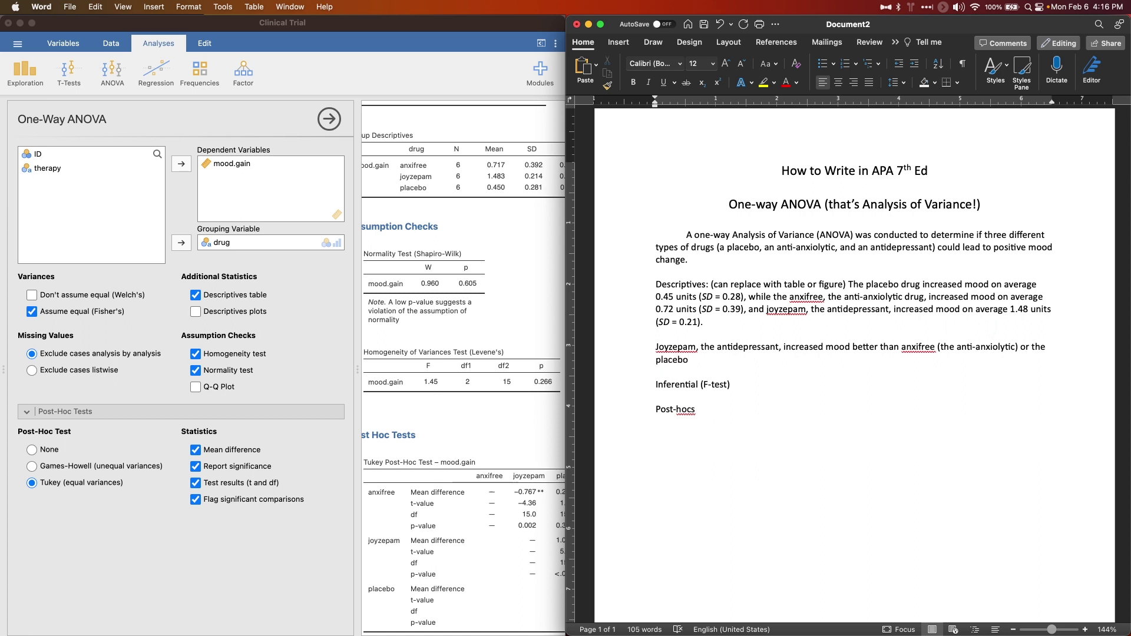
{"action": "type", "text": "."}
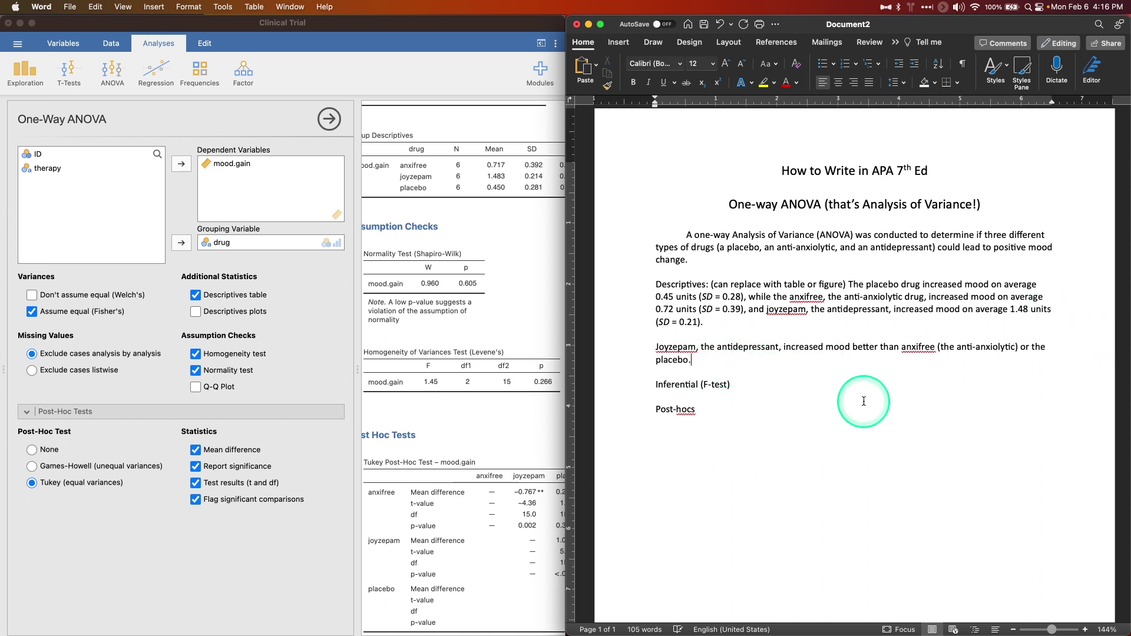
{"action": "left_click", "coordinate": [851, 396]}
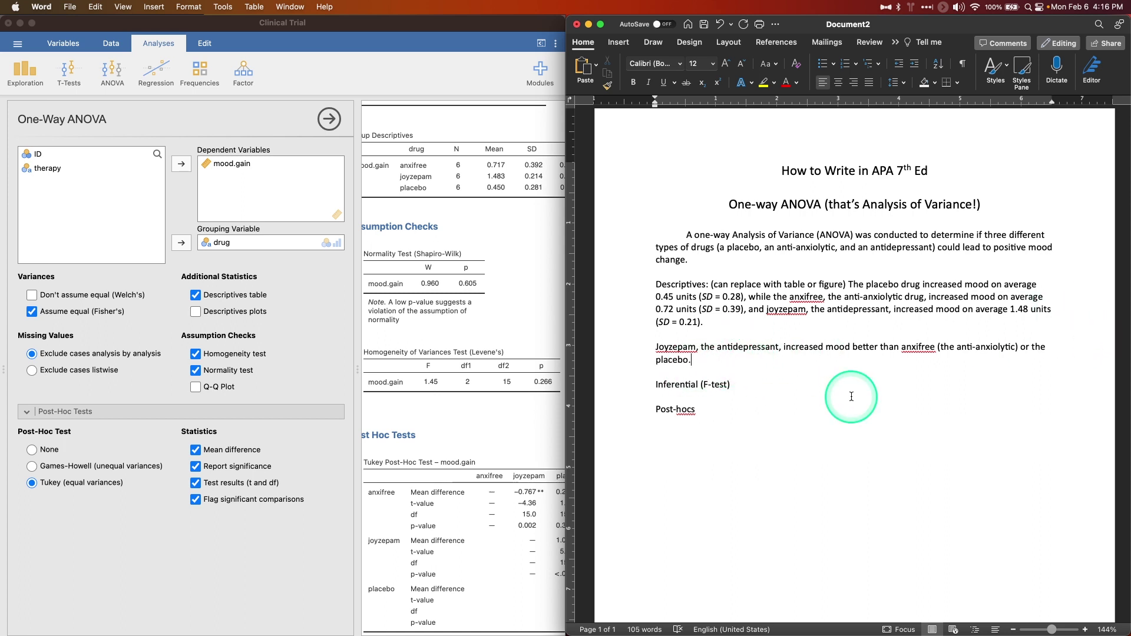
{"action": "left_click", "coordinate": [851, 396]}
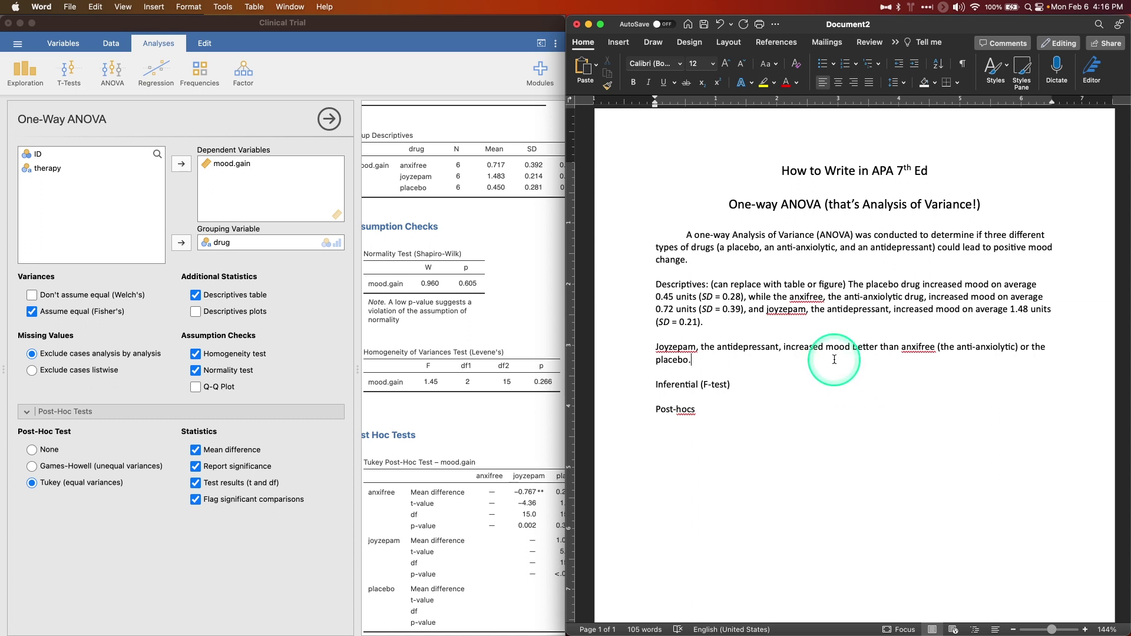
Insert ", on average," after "increased mood better" in the Joyzepam sentence.
{"action": "left_click", "coordinate": [797, 313]}
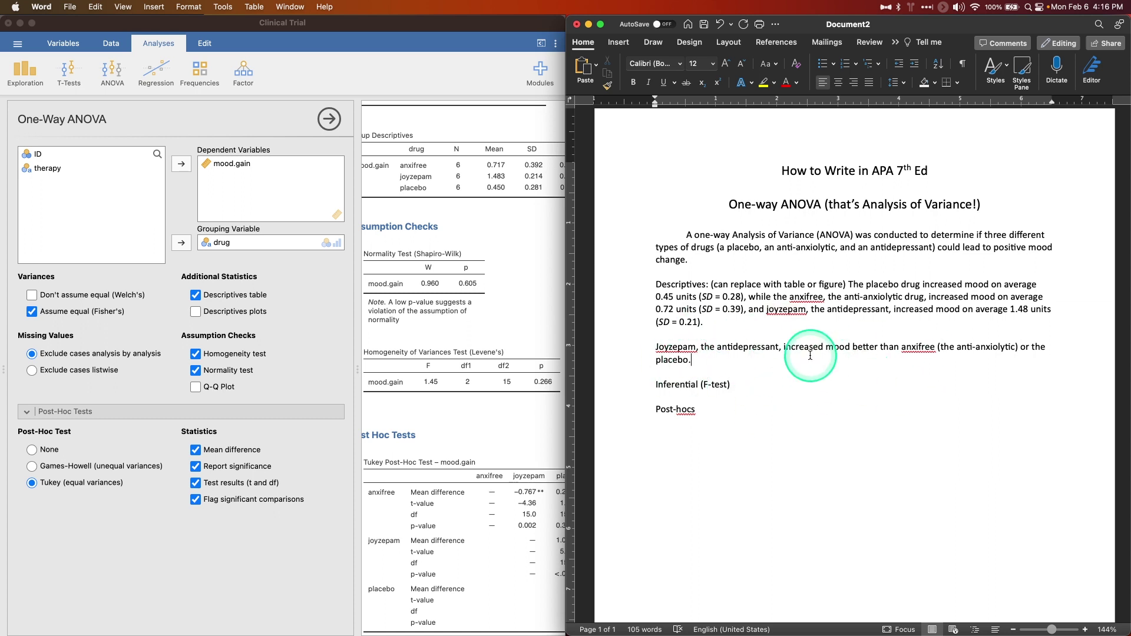
{"action": "type", "text": ", on average"}
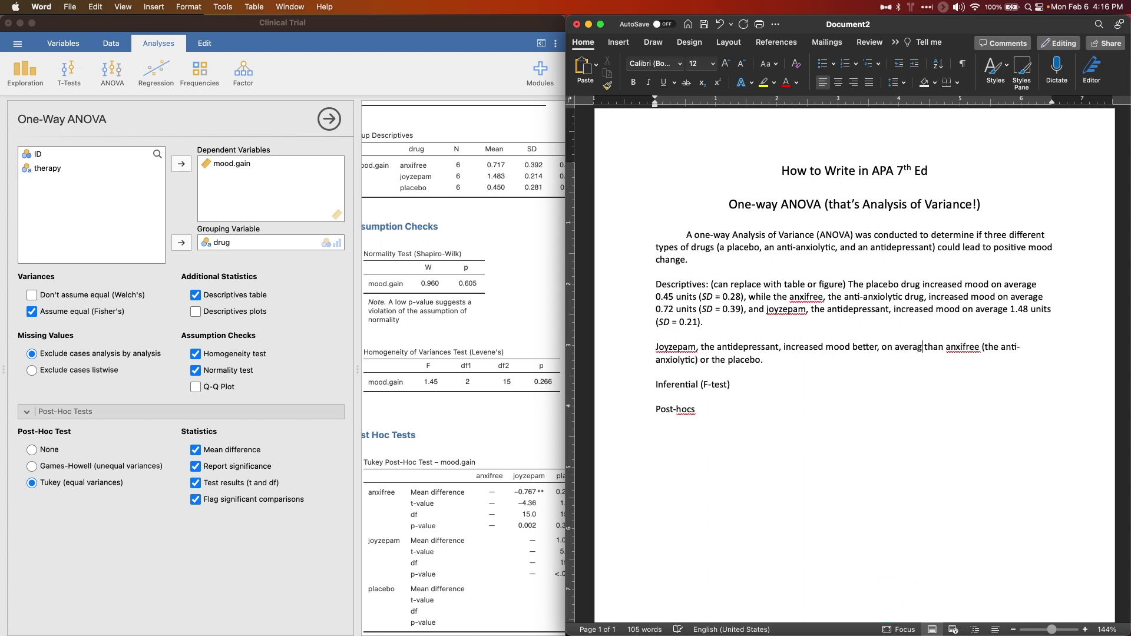
{"action": "type", "text": ","}
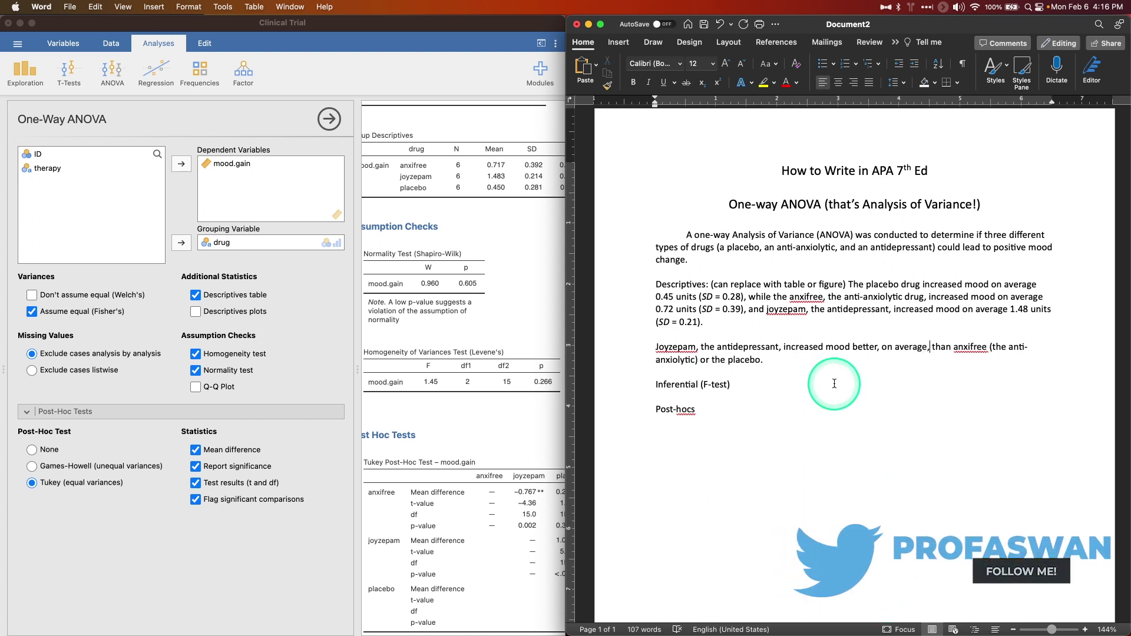
Insert "(M = 0.45, SD = 0.28)" after "Joyzepam" in the comparison sentence and italicize "M" and "SD".
{"action": "left_click", "coordinate": [696, 348]}
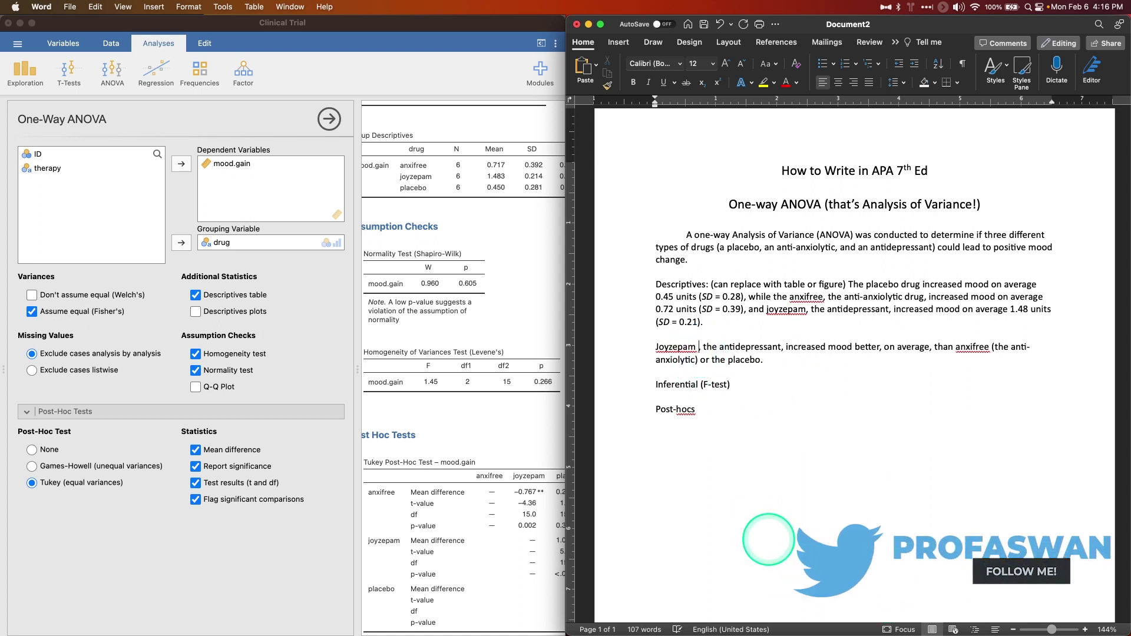
{"action": "type", "text": "(M = "}
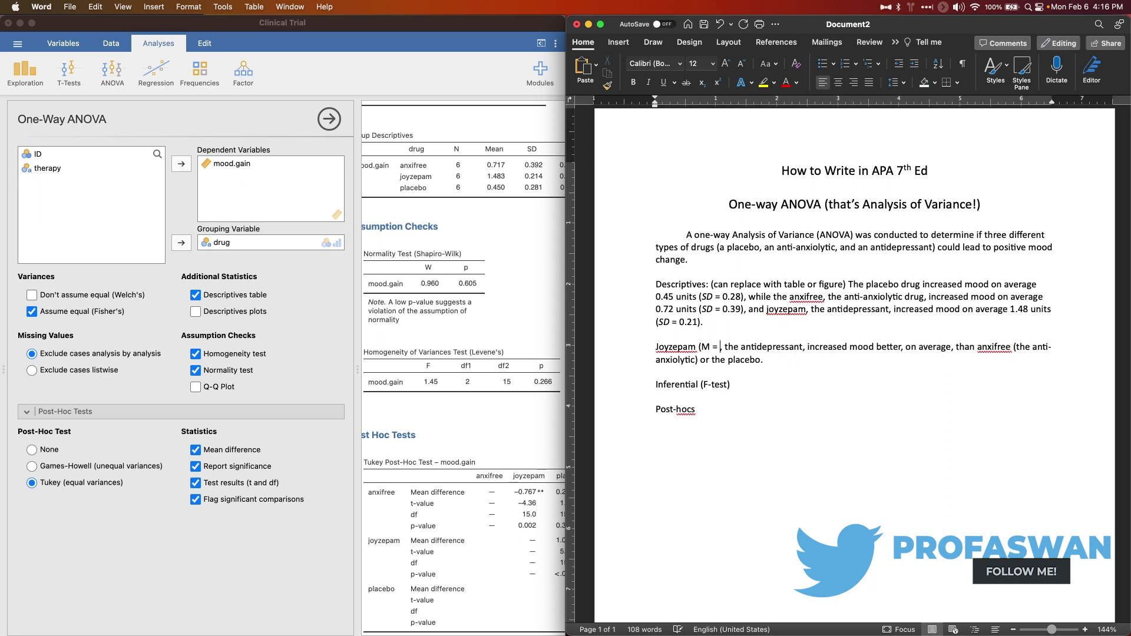
{"action": "type", "text": ".45, SD"}
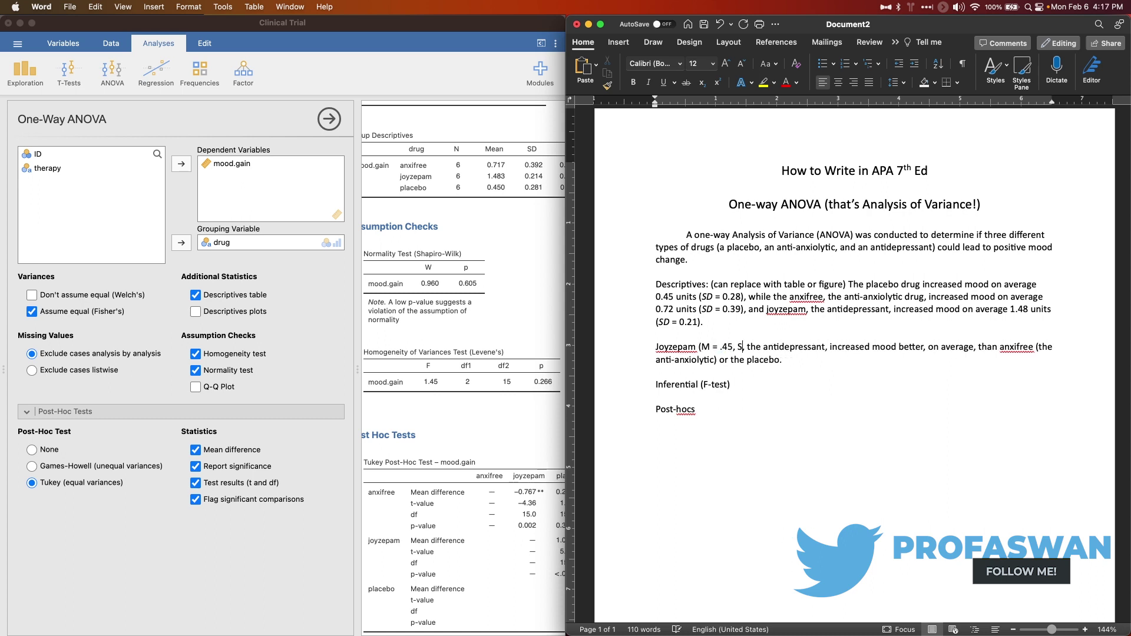
{"action": "type", "text": "0"}
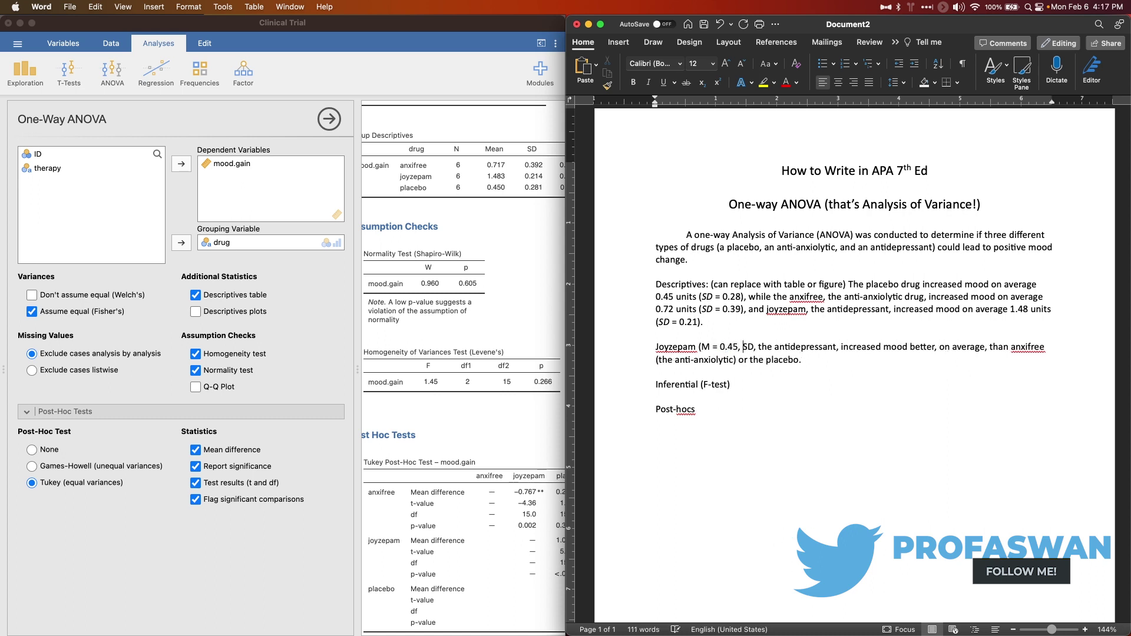
{"action": "type", "text": " = 0.28"}
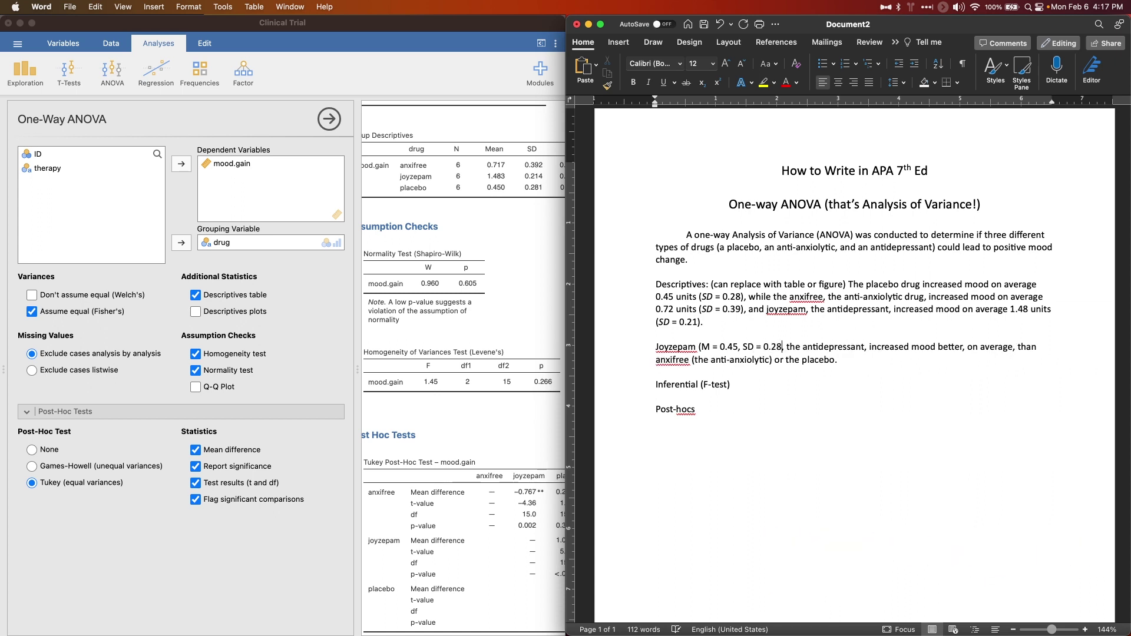
{"action": "type", "text": ")"}
{"action": "left_click_drag", "start_coordinate": [701, 346], "coordinate": [745, 351]}
{"action": "key", "text": "super+i"}
{"action": "key", "text": "super+i"}
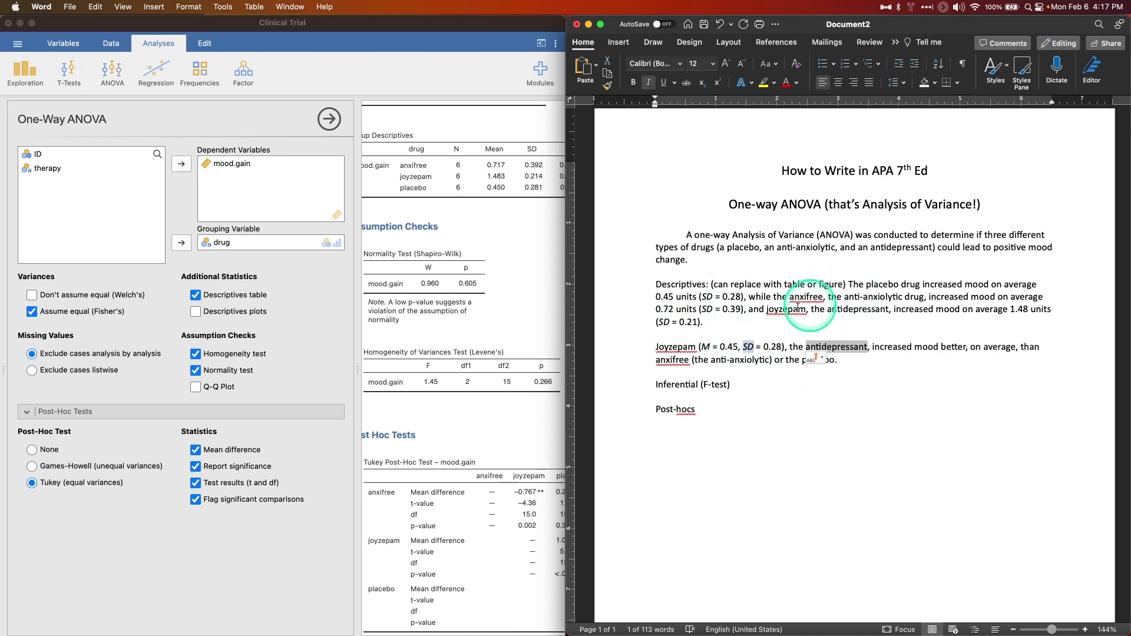
Add three blank lines above the descriptives paragraph.
{"action": "left_click", "coordinate": [656, 284]}
{"action": "key", "text": "Return"}
{"action": "key", "text": "Return"}
{"action": "key", "text": "Return"}
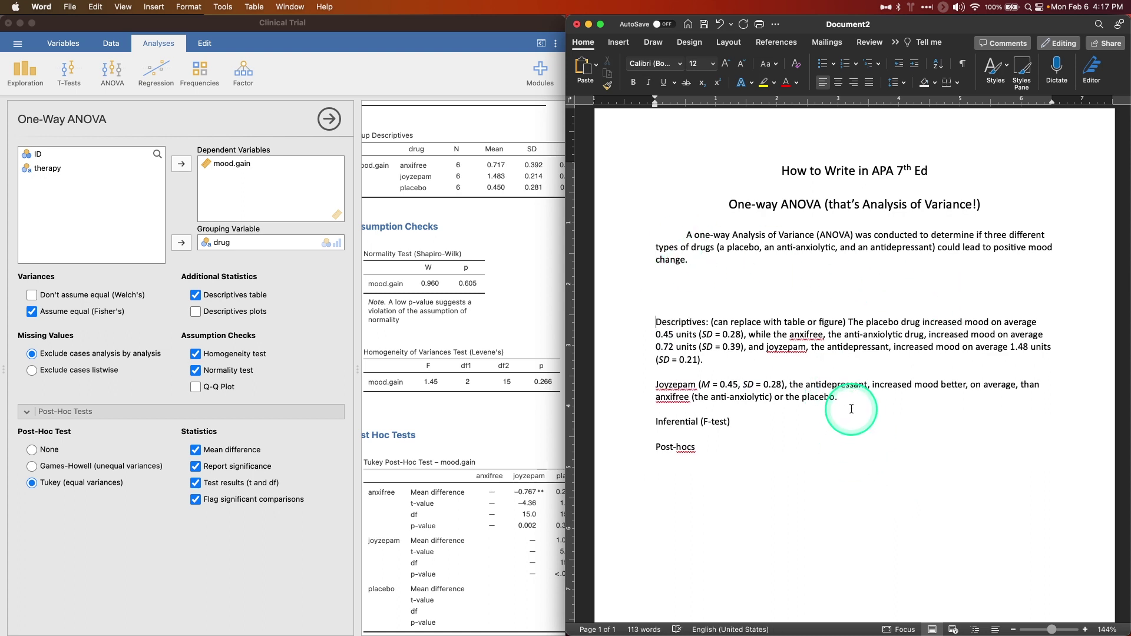
Correct the statistics after "Joyzepam" to M = 1.48 and SD = 0.21.
{"action": "left_click_drag", "start_coordinate": [656, 347], "coordinate": [747, 348]}
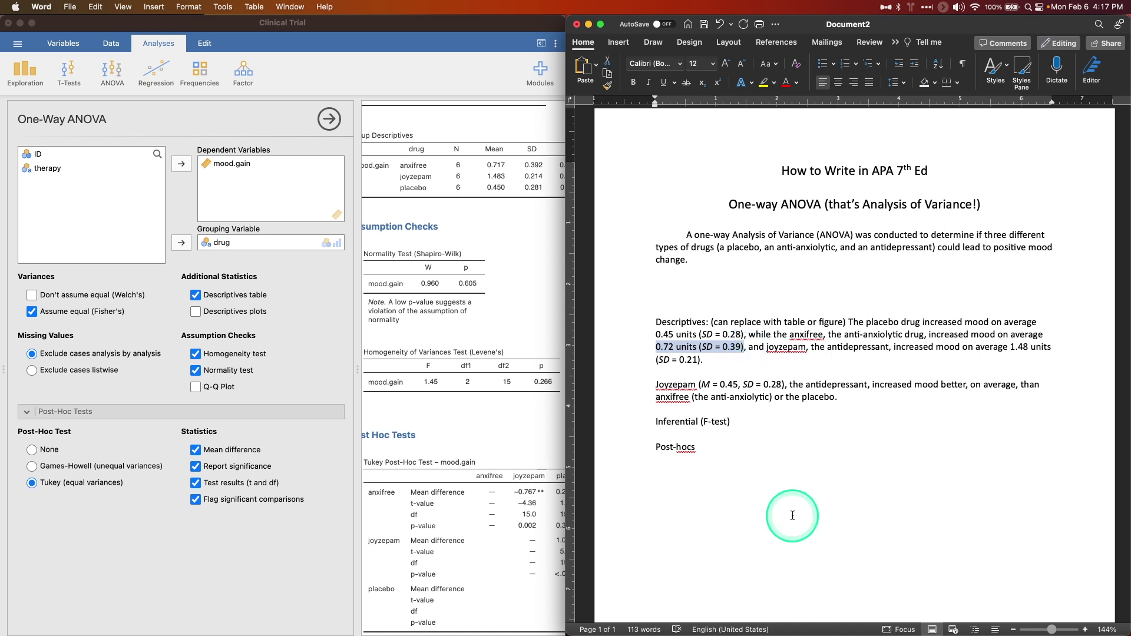
{"action": "left_click", "coordinate": [737, 384]}
{"action": "key", "text": "BackSpace"}
{"action": "key", "text": "BackSpace"}
{"action": "key", "text": "BackSpace"}
{"action": "key", "text": "BackSpace"}
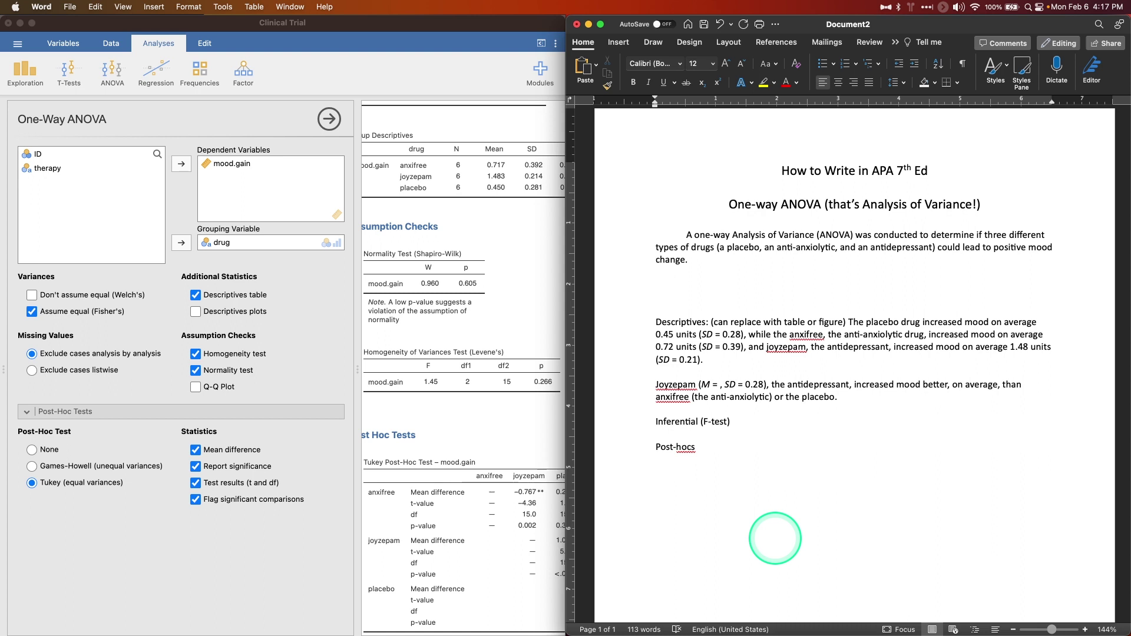
{"action": "type", "text": "1.48"}
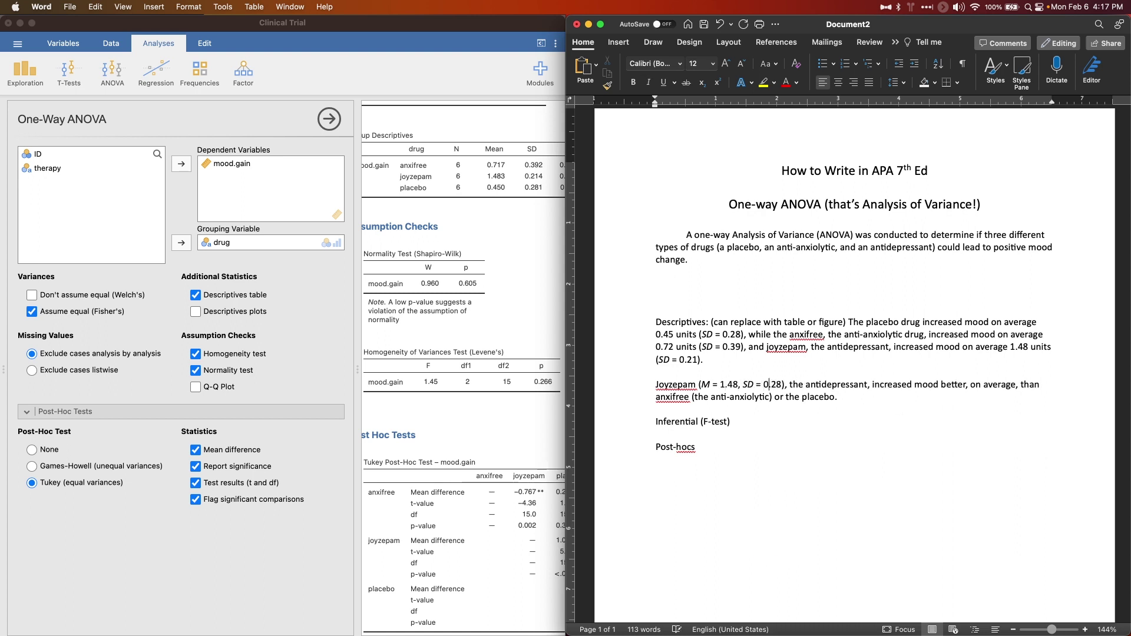
Reuse the placebo values from the descriptives paragraph to add "(M = 0.45, SD = 0.28)" after "the placebo", with "M" italicized.
{"action": "left_click_drag", "start_coordinate": [655, 335], "coordinate": [744, 334]}
{"action": "key", "text": "super+c"}
{"action": "left_click", "coordinate": [836, 397]}
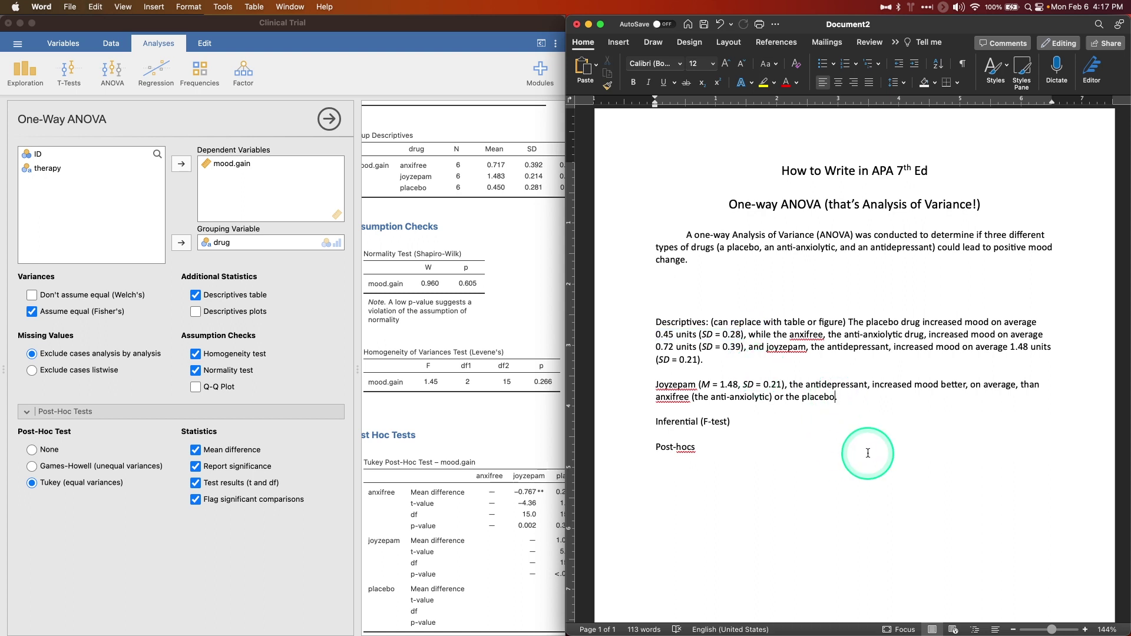
{"action": "type", "text": "("}
{"action": "key", "text": "super+v"}
{"action": "left_click_drag", "start_coordinate": [857, 397], "coordinate": [887, 397]}
{"action": "type", "text": ", "}
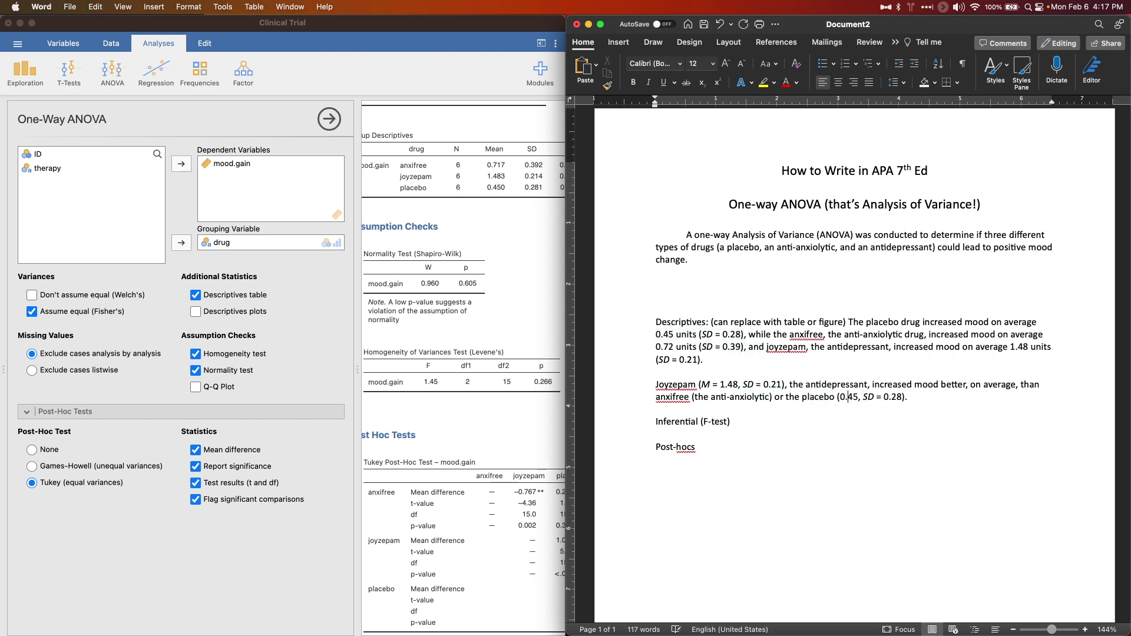
{"action": "type", "text": "M ="}
{"action": "double_click", "coordinate": [844, 398]}
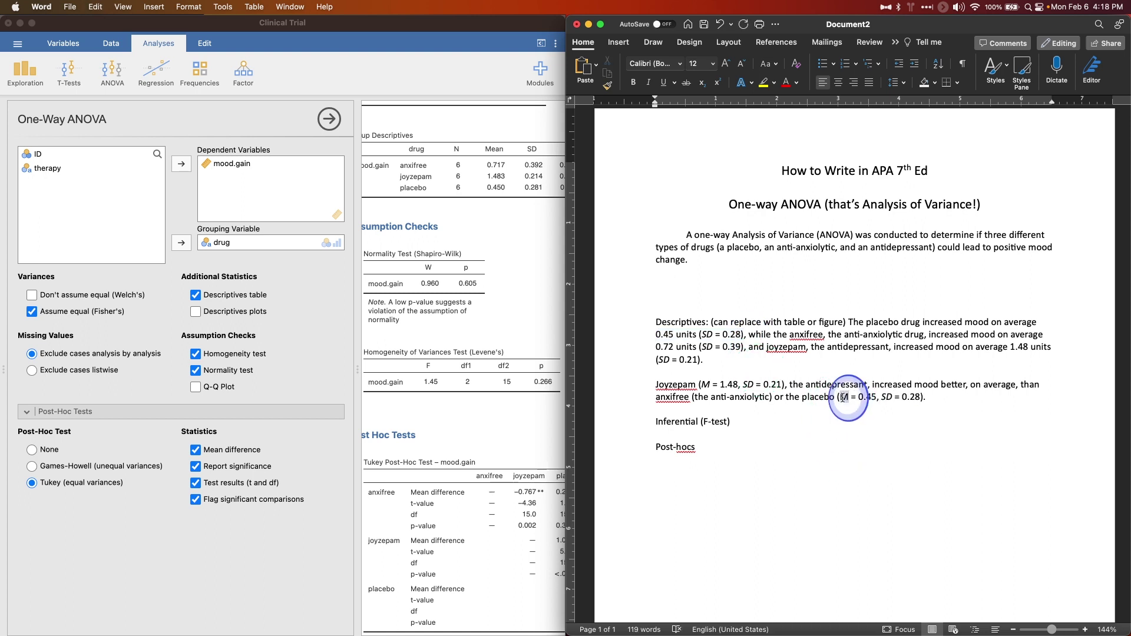
{"action": "key", "text": "super+i"}
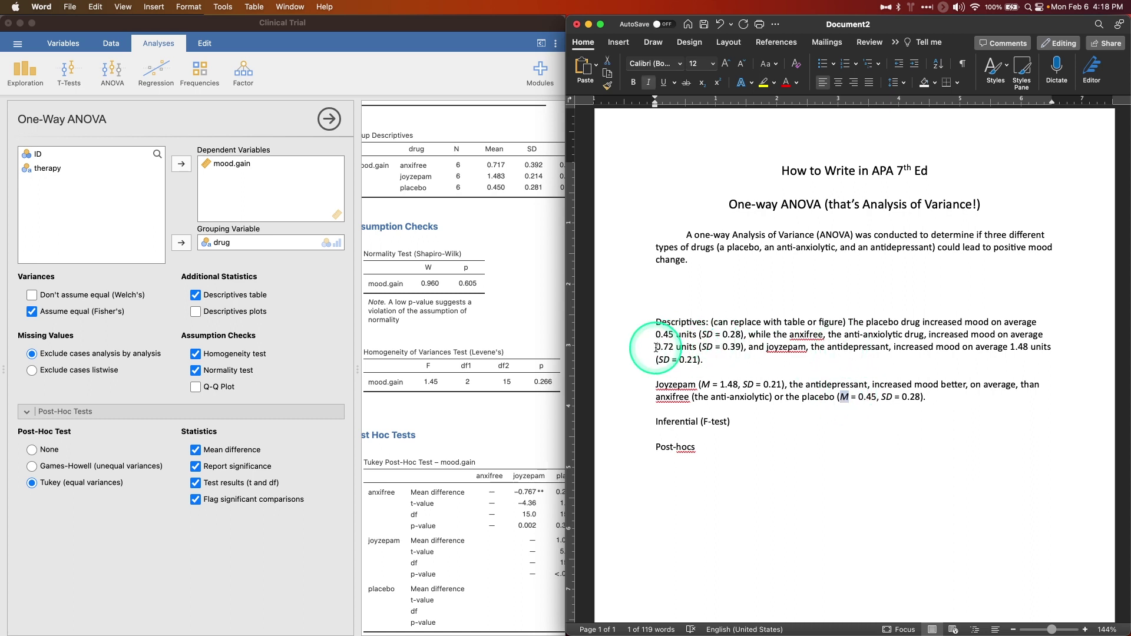
Copy anxifree's "0.72 units (SD = 0.39)" and replace the parentheses around "the anti-anxiolytic" with commas.
{"action": "left_click_drag", "start_coordinate": [656, 347], "coordinate": [744, 347]}
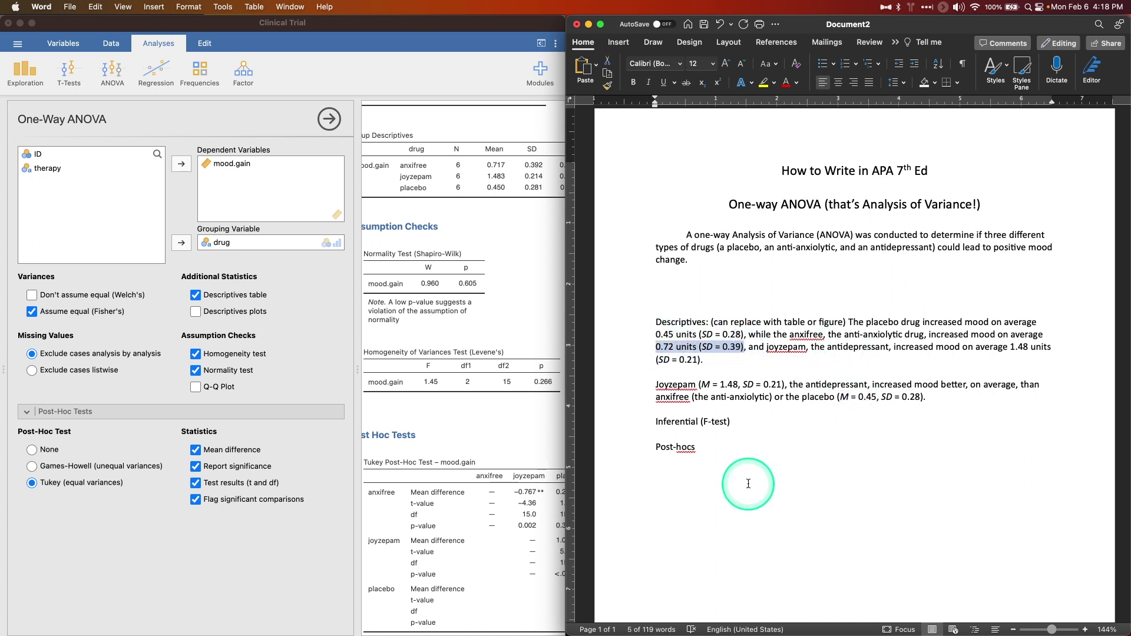
{"action": "left_click", "coordinate": [771, 397]}
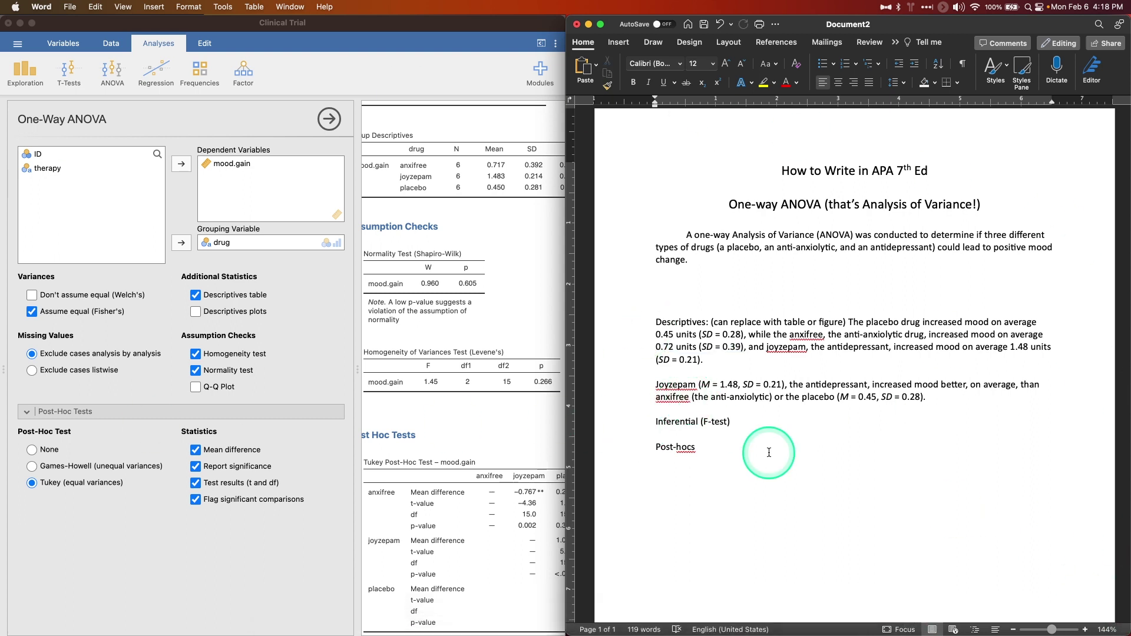
{"action": "left_click", "coordinate": [695, 398]}
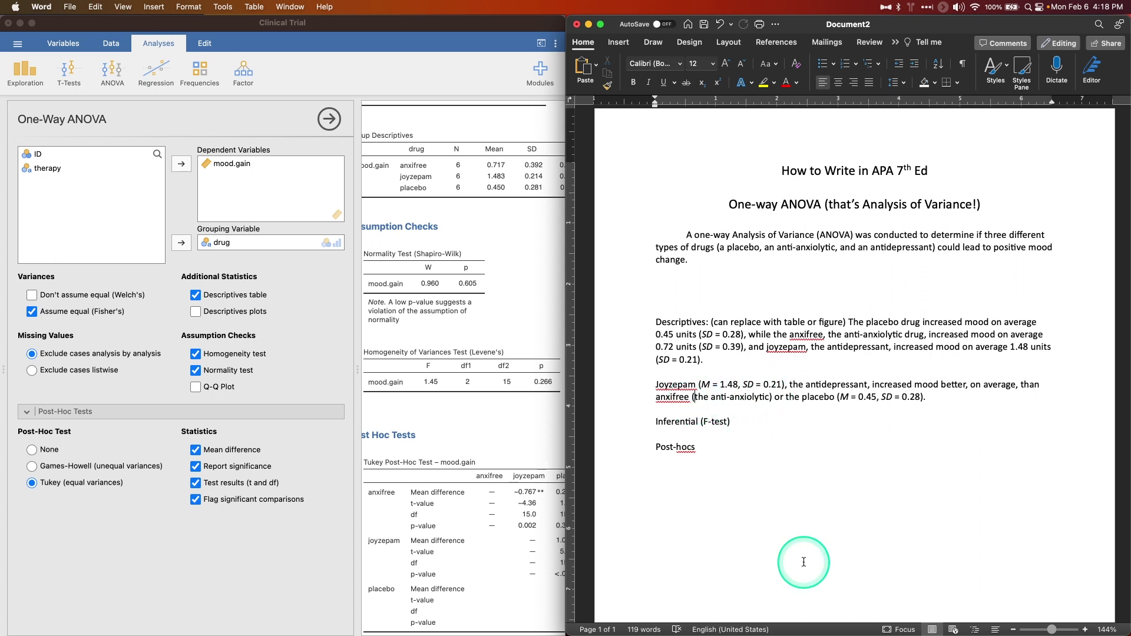
{"action": "key", "text": "BackSpace"}
{"action": "key", "text": "BackSpace"}
{"action": "type", "text": ","}
{"action": "left_click", "coordinate": [771, 397]}
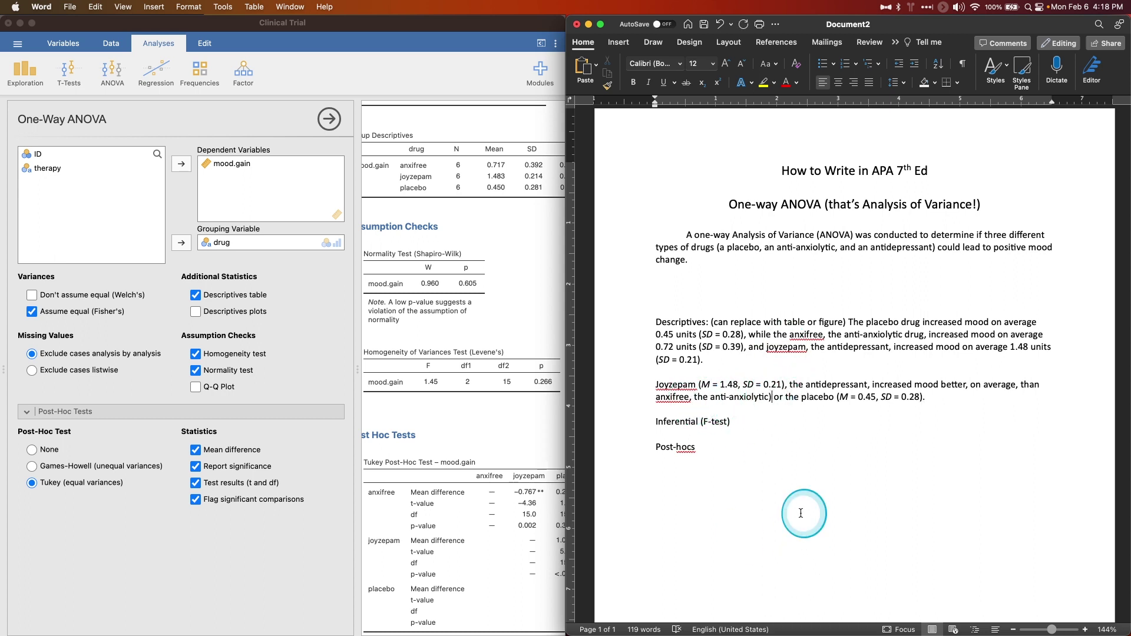
{"action": "key", "text": "Delete"}
{"action": "type", "text": ","}
Paste the copied values after "anxifree" and reformat them as "(M = 0.72, SD = 0.39)", with "M" italicized.
{"action": "key", "text": "super+v"}
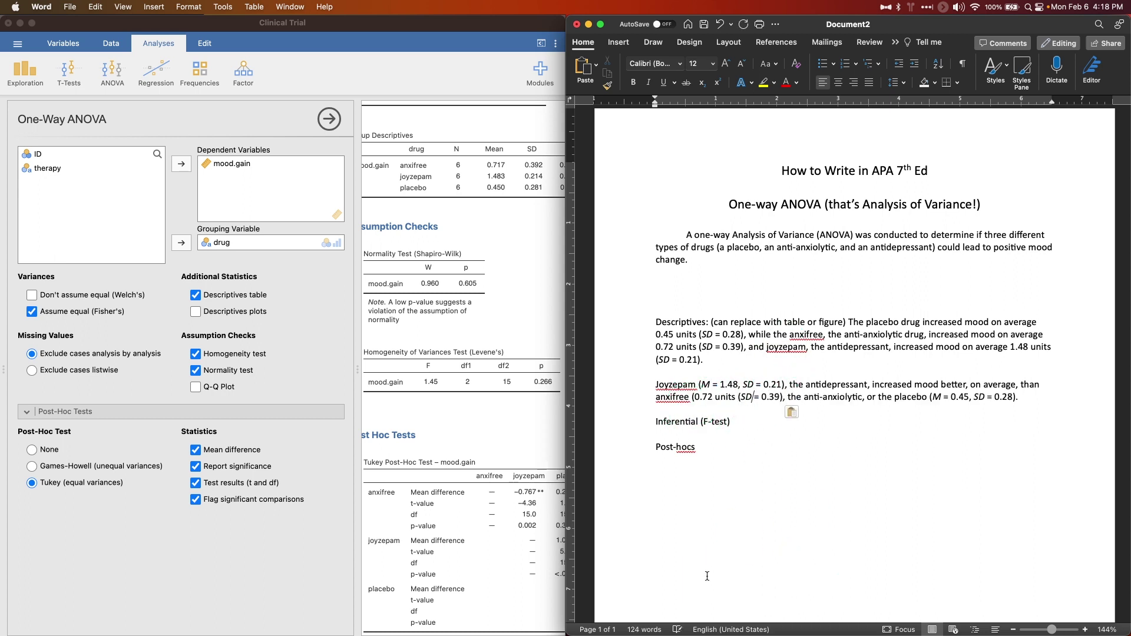
{"action": "key", "text": "Left"}
{"action": "key", "text": "Left"}
{"action": "key", "text": "BackSpace"}
{"action": "key", "text": "BackSpace"}
{"action": "key", "text": "BackSpace"}
{"action": "key", "text": "BackSpace"}
{"action": "key", "text": "BackSpace"}
{"action": "key", "text": "BackSpace"}
{"action": "key", "text": "BackSpace"}
{"action": "key", "text": "BackSpace"}
{"action": "type", "text": ", "}
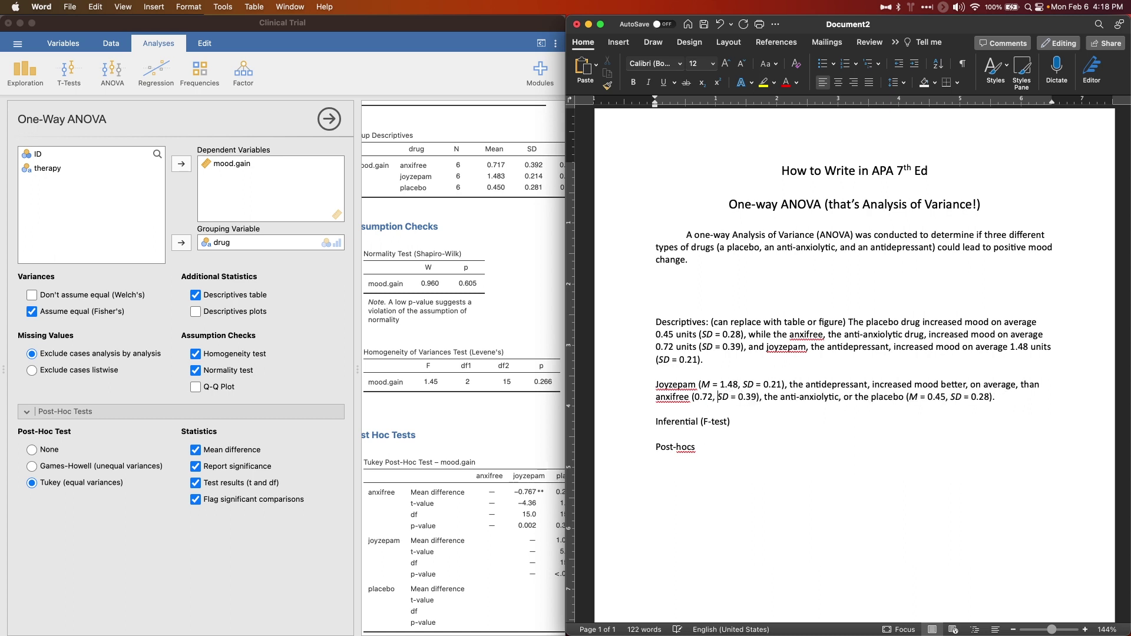
{"action": "type", "text": "M ="}
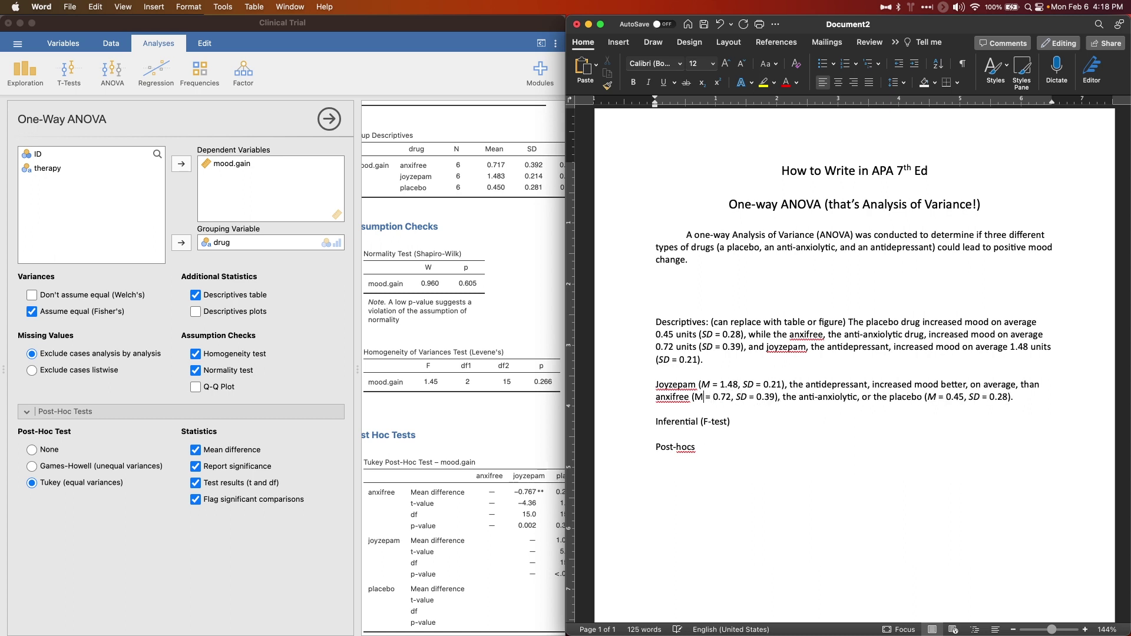
{"action": "key", "text": "shift+Left"}
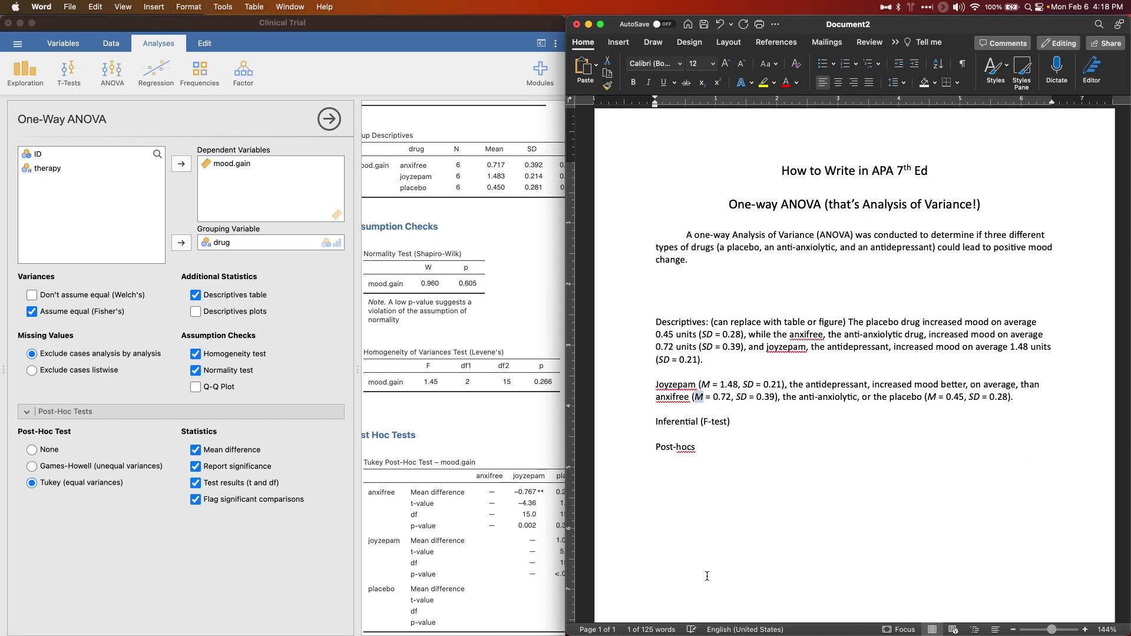
{"action": "left_click", "coordinate": [797, 397]}
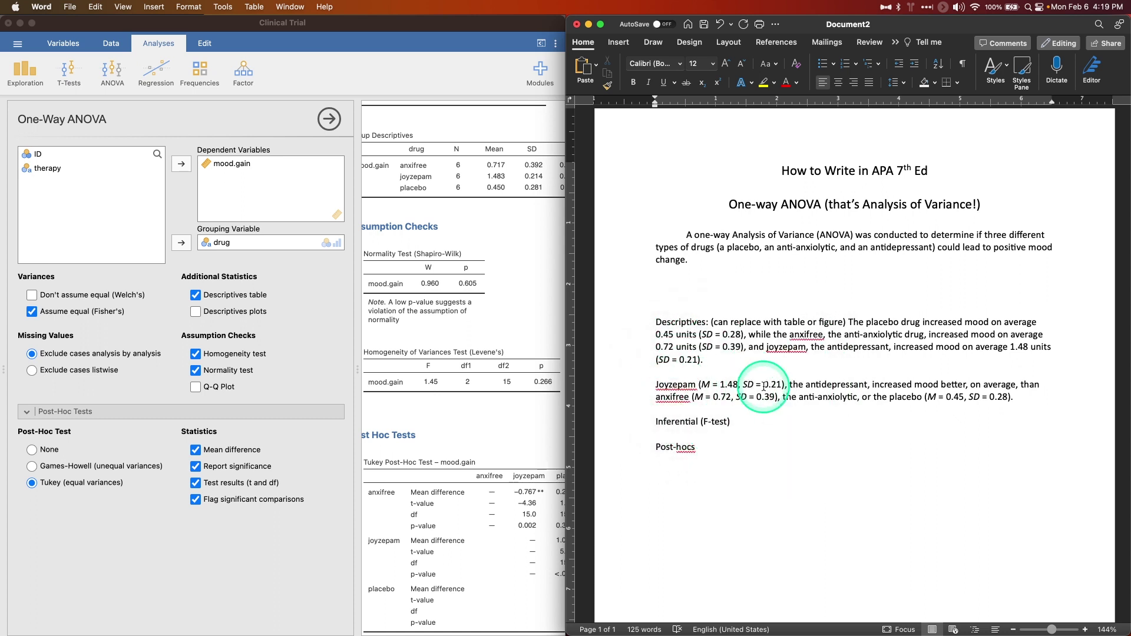
{"action": "left_click_drag", "start_coordinate": [890, 397], "coordinate": [1019, 397]}
{"action": "left_click", "coordinate": [1019, 397]}
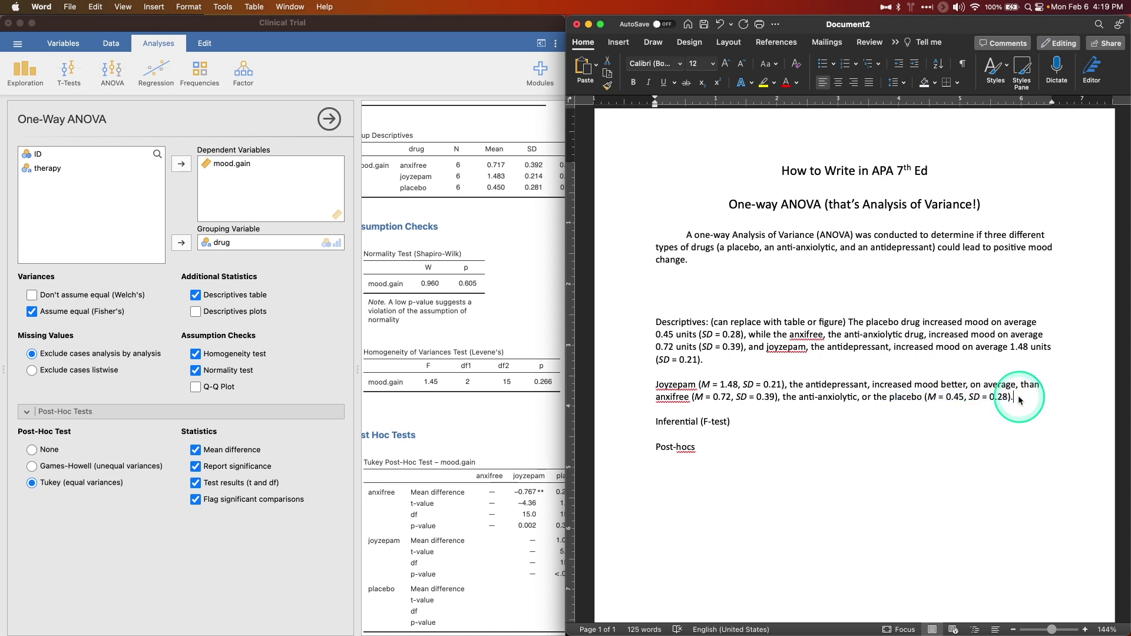
{"action": "left_click_drag", "start_coordinate": [872, 384], "coordinate": [966, 384]}
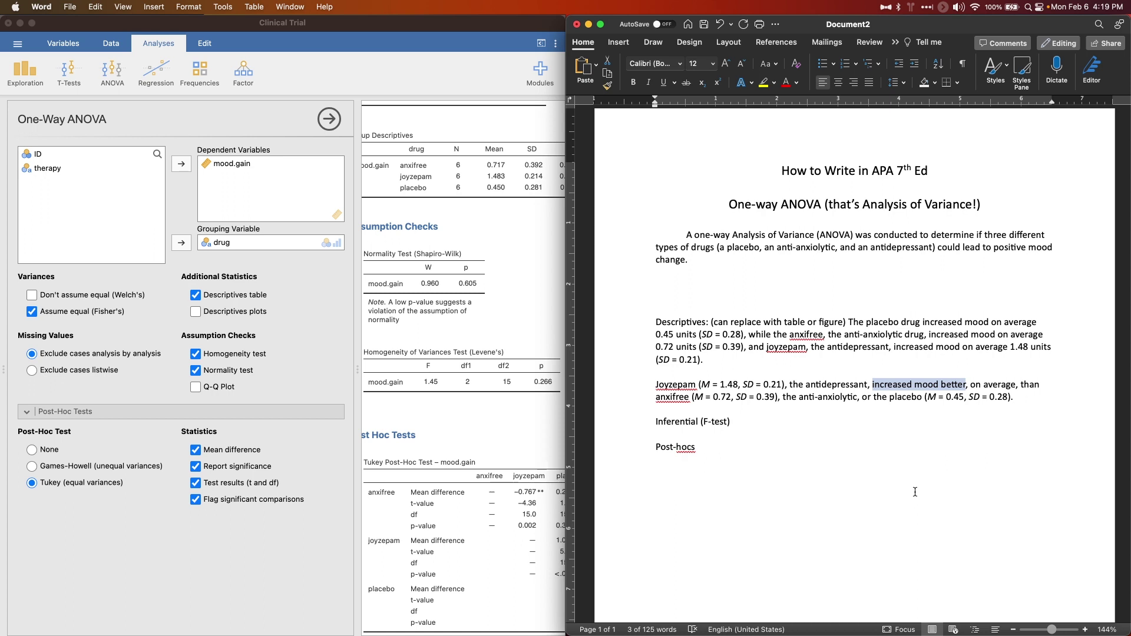
Complete the inferential line as "Inferential (F-test): F(2, 15) = 18.60, p < .001." from the ANOVA table, italicizing "F" and "p".
{"action": "left_click", "coordinate": [747, 424]}
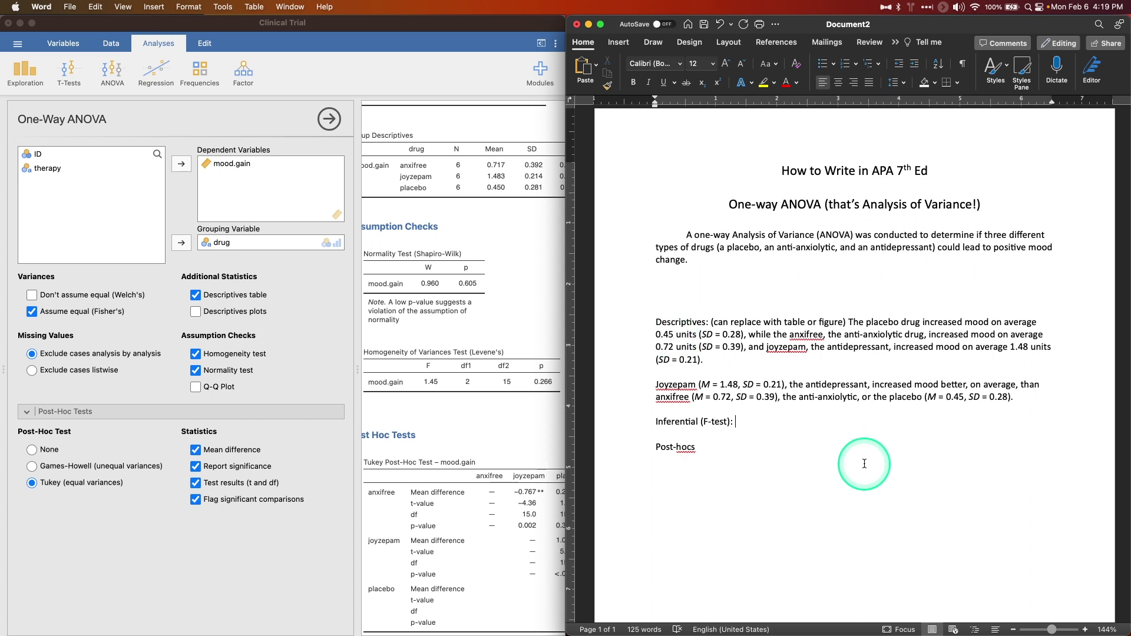
{"action": "type", "text": "F"}
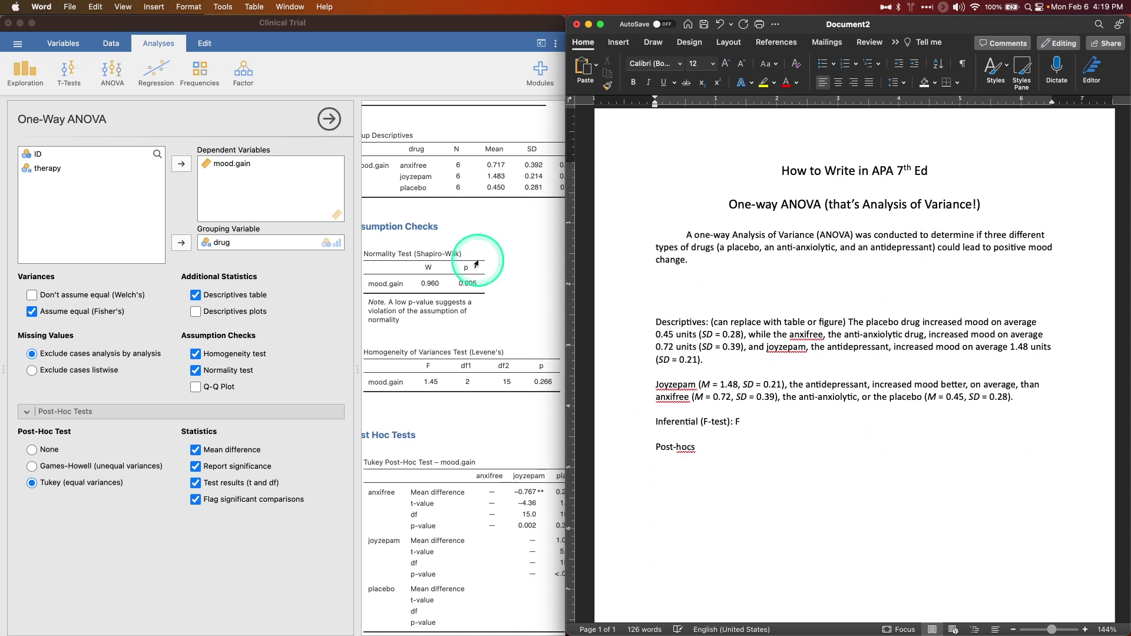
{"action": "scroll", "coordinate": [486, 248], "scroll_direction": "up", "scroll_amount": 5}
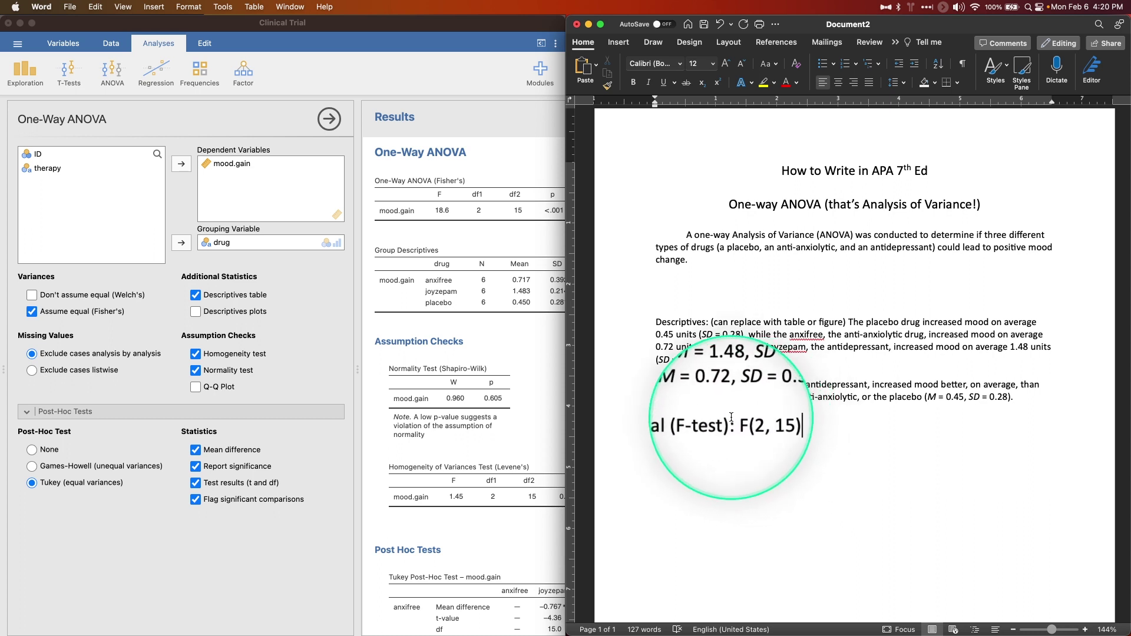
{"action": "type", "text": "="}
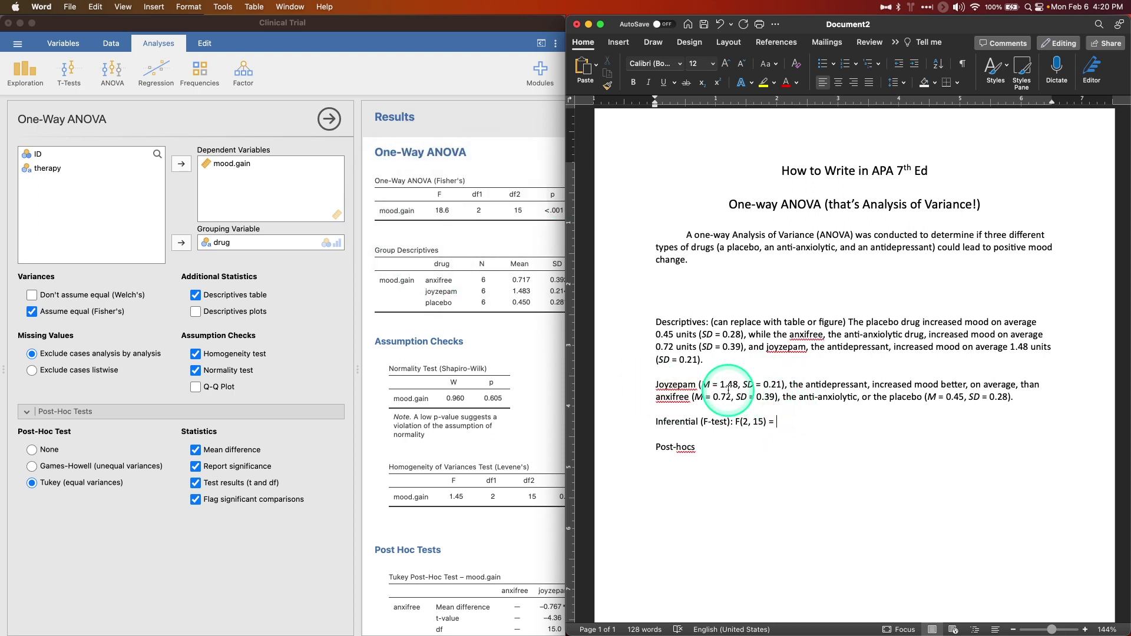
{"action": "type", "text": "18.60, p < .001."}
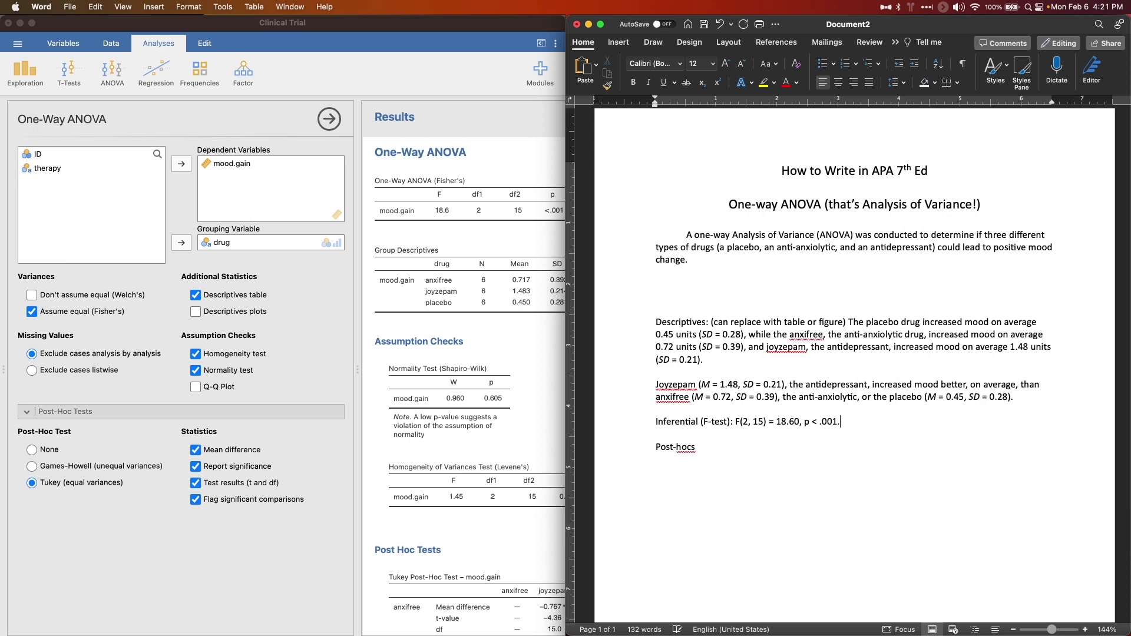
{"action": "double_click", "coordinate": [806, 422]}
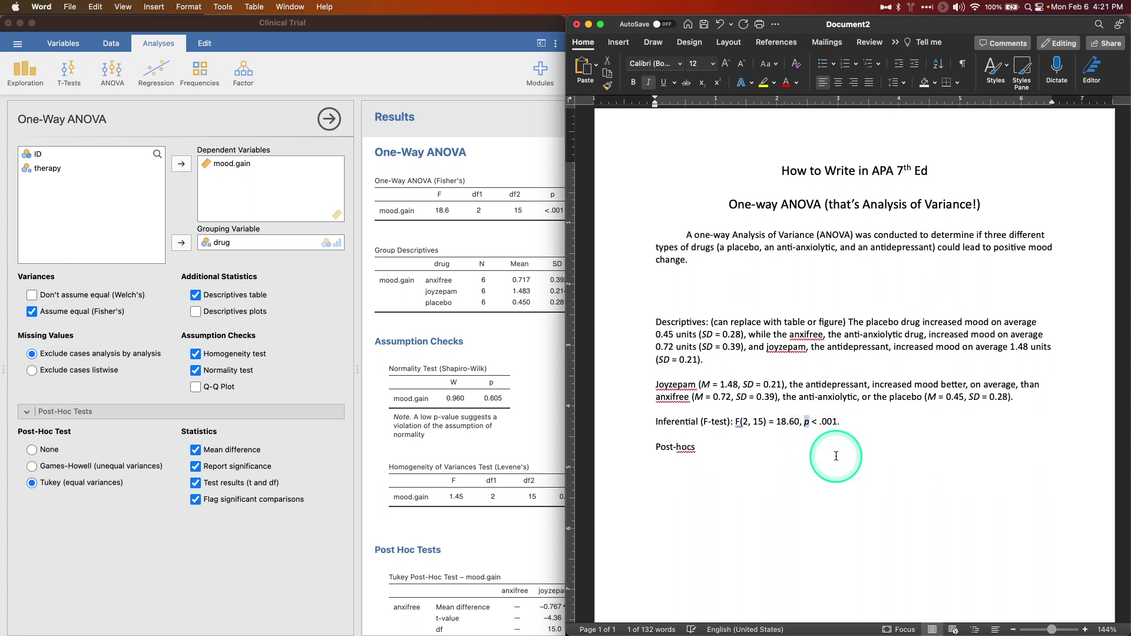
{"action": "double_click", "coordinate": [739, 422]}
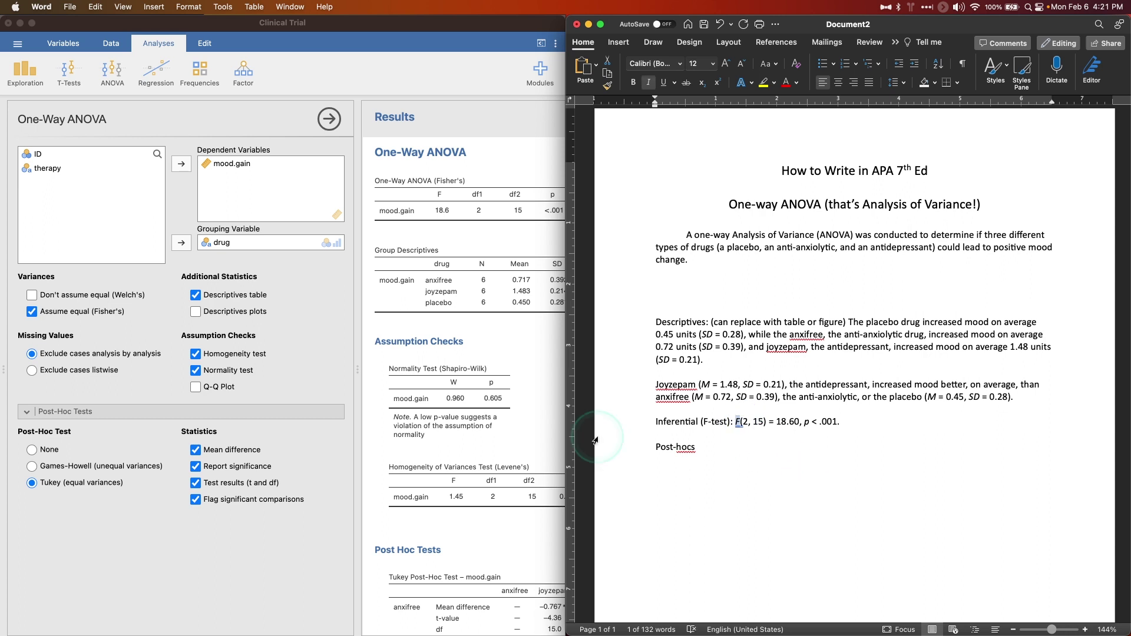
Add a new ANOVA in jamovi with mood.gain as the dependent variable, drug as the fixed factor and η² as the effect size.
{"action": "scroll", "coordinate": [489, 422], "scroll_direction": "right", "scroll_amount": 3}
{"action": "scroll", "coordinate": [491, 422], "scroll_direction": "left", "scroll_amount": 3}
{"action": "scroll", "coordinate": [490, 422], "scroll_direction": "right", "scroll_amount": 3}
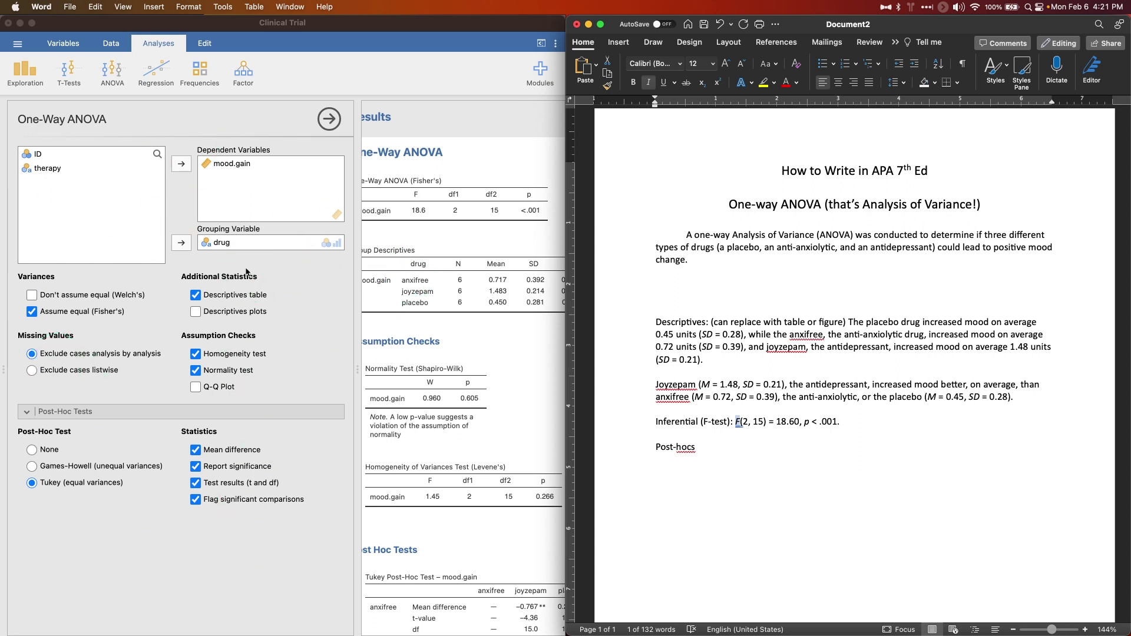
{"action": "left_click", "coordinate": [112, 72]}
{"action": "left_click", "coordinate": [118, 120]}
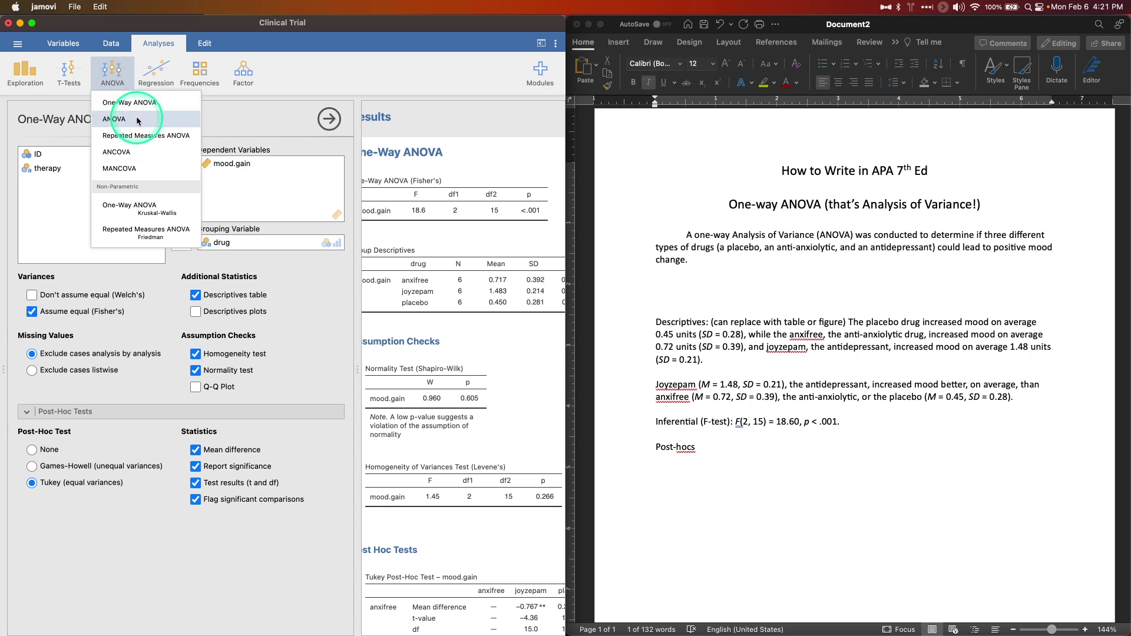
{"action": "left_click", "coordinate": [137, 120]}
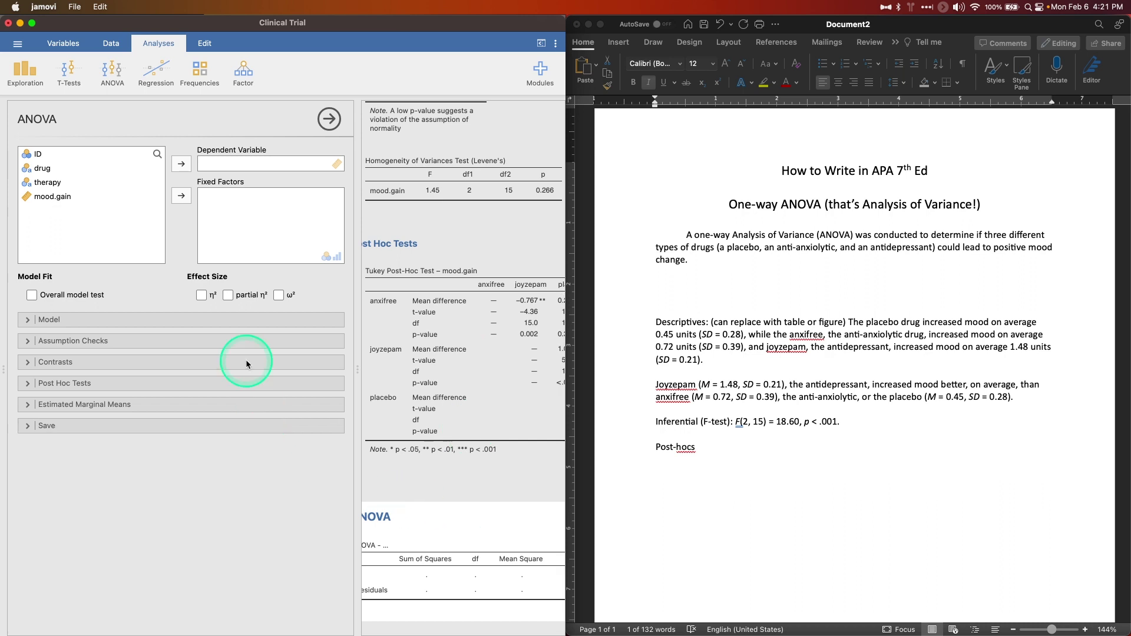
{"action": "left_click_drag", "start_coordinate": [56, 196], "coordinate": [245, 159]}
{"action": "left_click", "coordinate": [200, 296]}
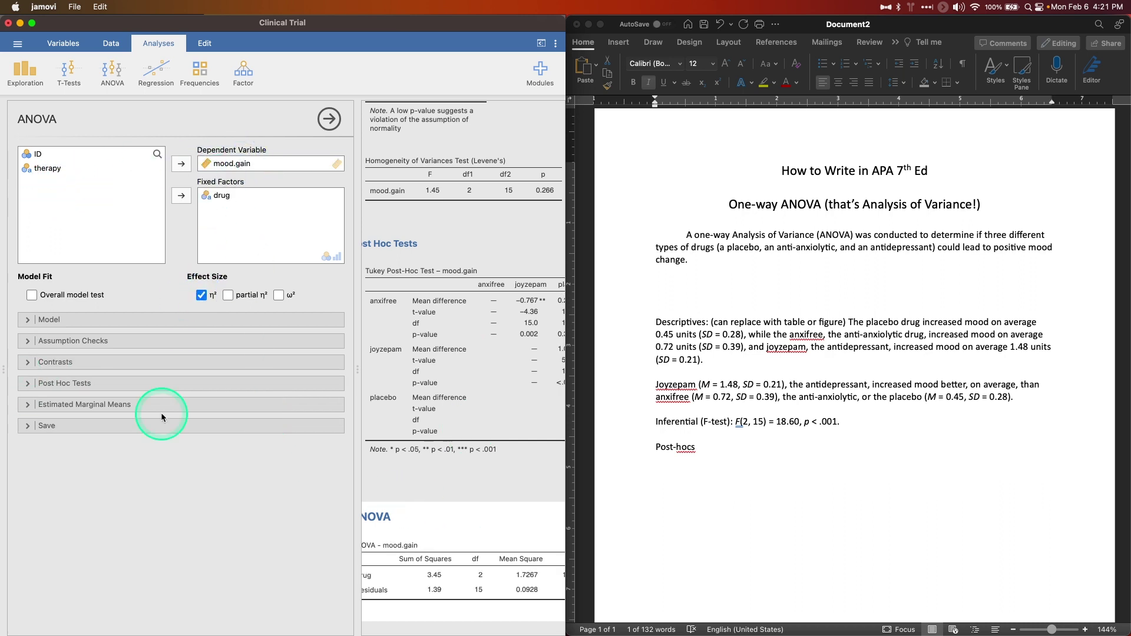
{"action": "scroll", "coordinate": [461, 495], "scroll_direction": "right", "scroll_amount": 4}
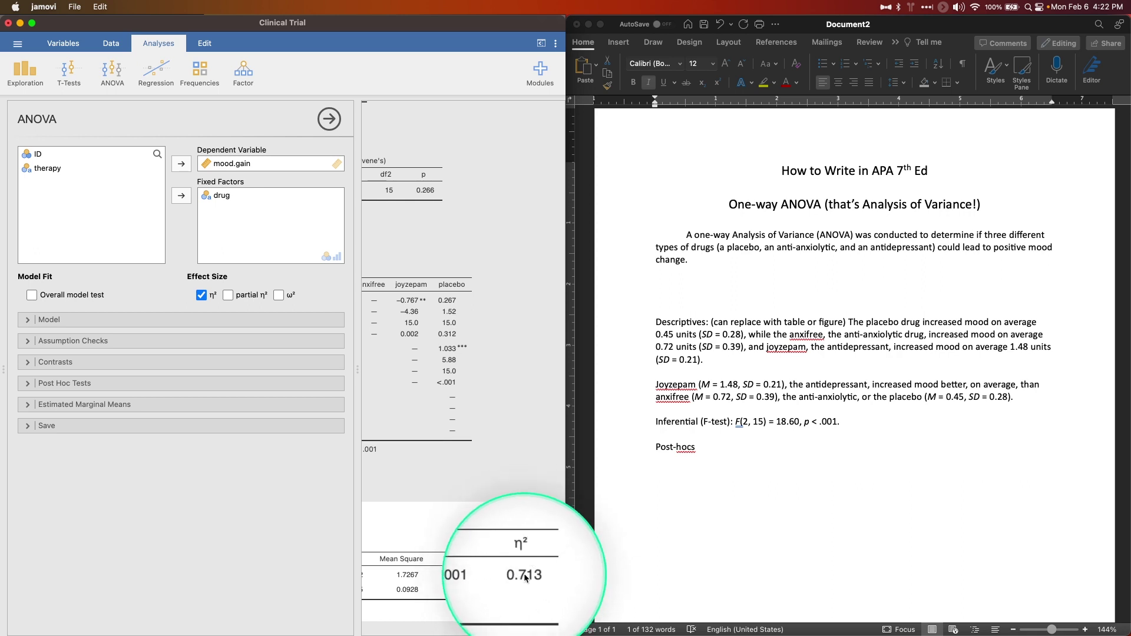
Add partial η² to the ANOVA and compare it with η² in the results table.
{"action": "left_click", "coordinate": [228, 296]}
{"action": "scroll", "coordinate": [493, 574], "scroll_direction": "right", "scroll_amount": 1}
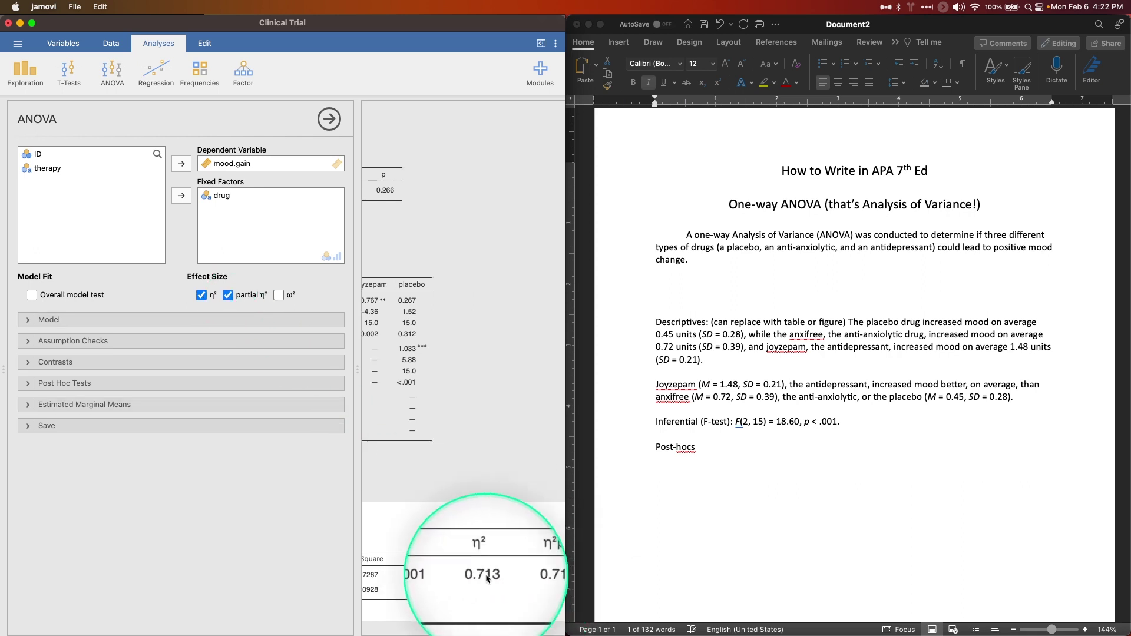
{"action": "scroll", "coordinate": [489, 576], "scroll_direction": "left", "scroll_amount": 6}
{"action": "scroll", "coordinate": [477, 581], "scroll_direction": "right", "scroll_amount": 3}
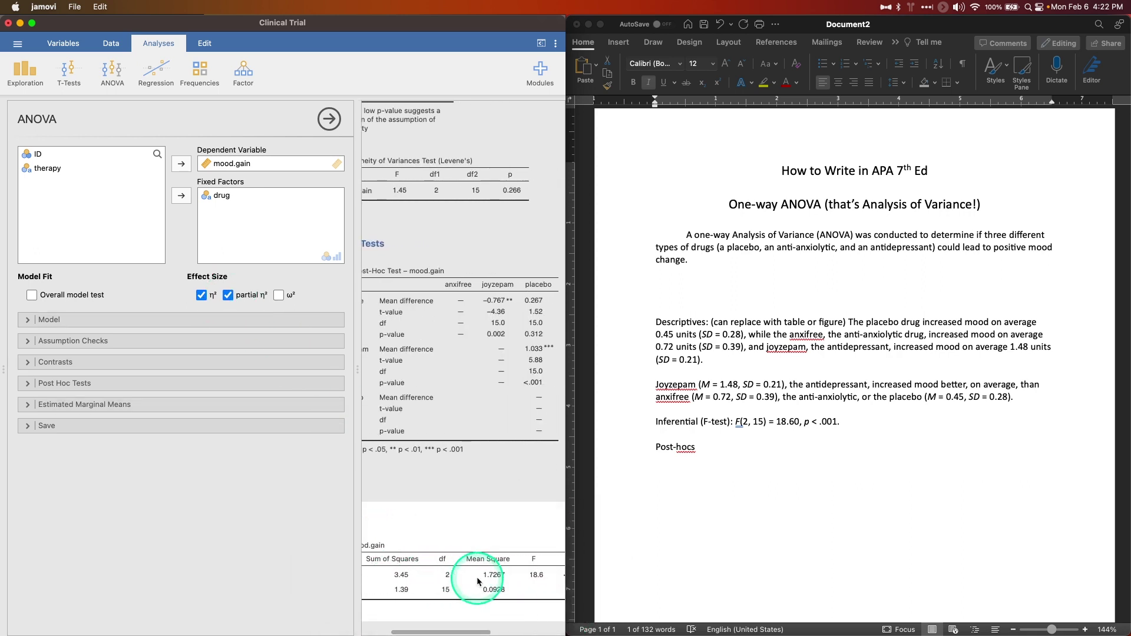
{"action": "scroll", "coordinate": [495, 577], "scroll_direction": "right", "scroll_amount": 2}
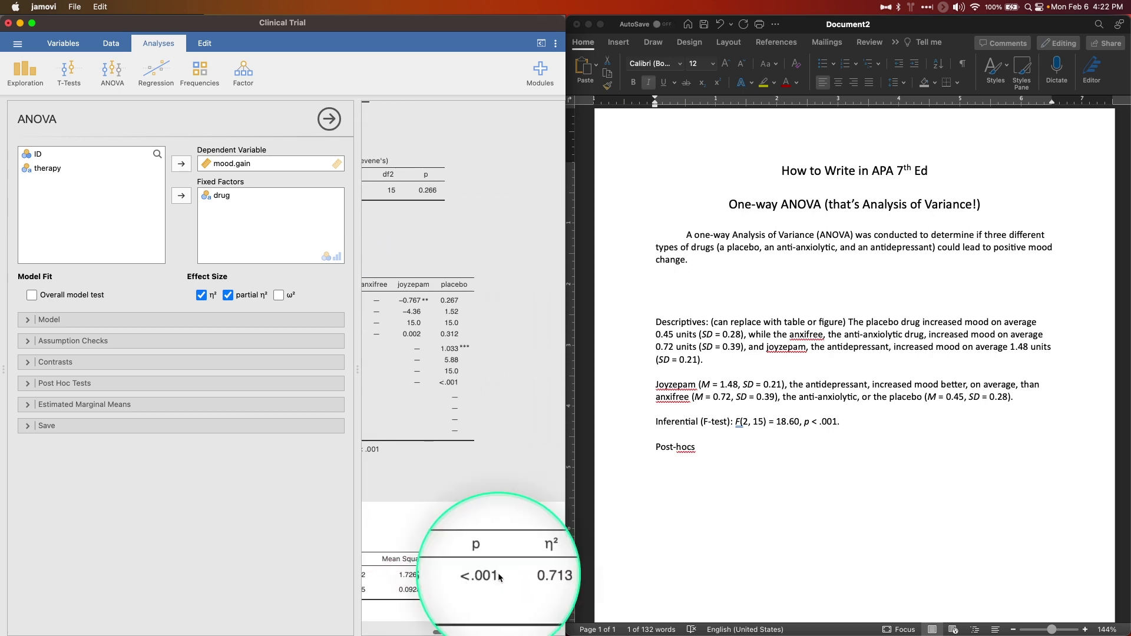
{"action": "scroll", "coordinate": [494, 575], "scroll_direction": "left", "scroll_amount": 3}
{"action": "scroll", "coordinate": [402, 101], "scroll_direction": "up", "scroll_amount": 5}
{"action": "scroll", "coordinate": [468, 569], "scroll_direction": "down", "scroll_amount": 5}
{"action": "scroll", "coordinate": [469, 569], "scroll_direction": "right", "scroll_amount": 2}
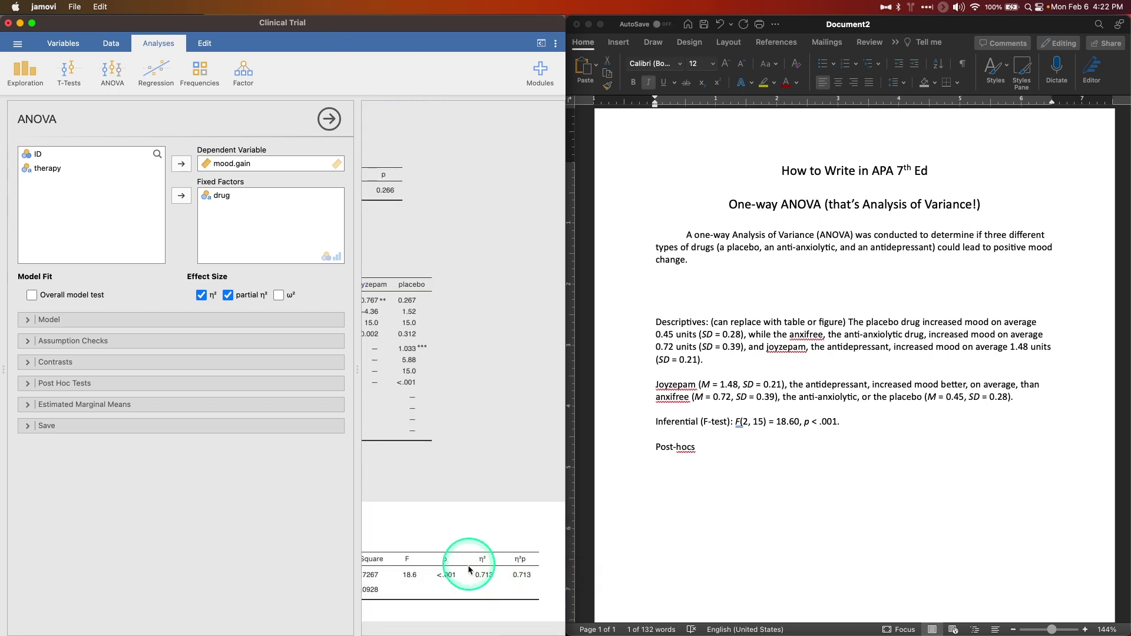
Append ", η² = 0.71" to the inferential F-test line in Word, with the 2 as a superscript.
{"action": "left_click", "coordinate": [857, 432]}
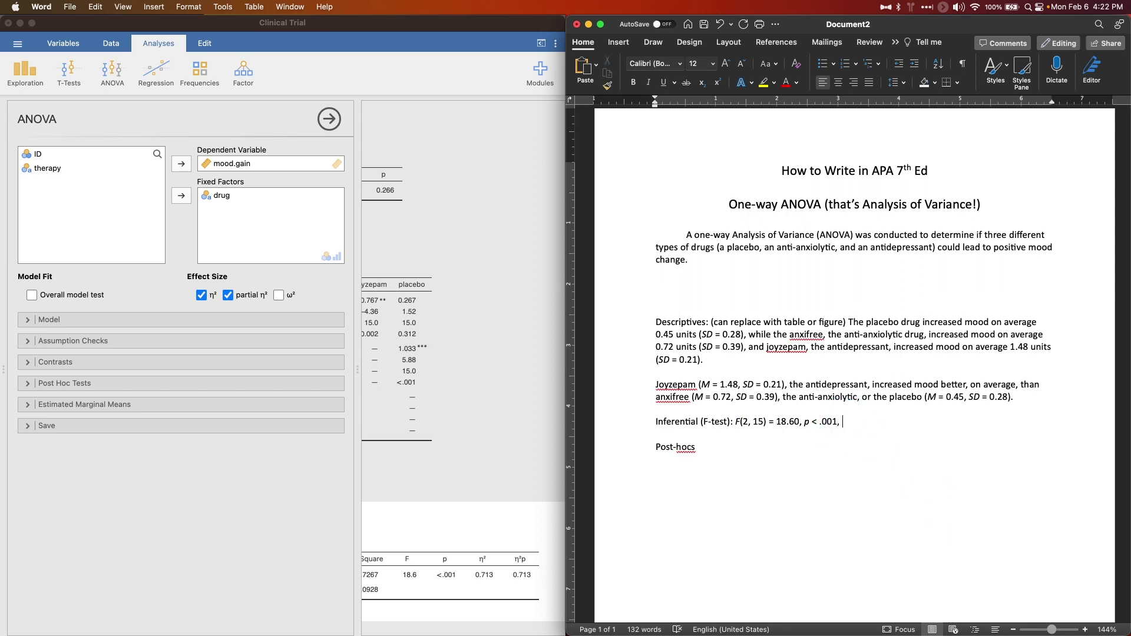
{"action": "key", "text": "ctrl+super+space"}
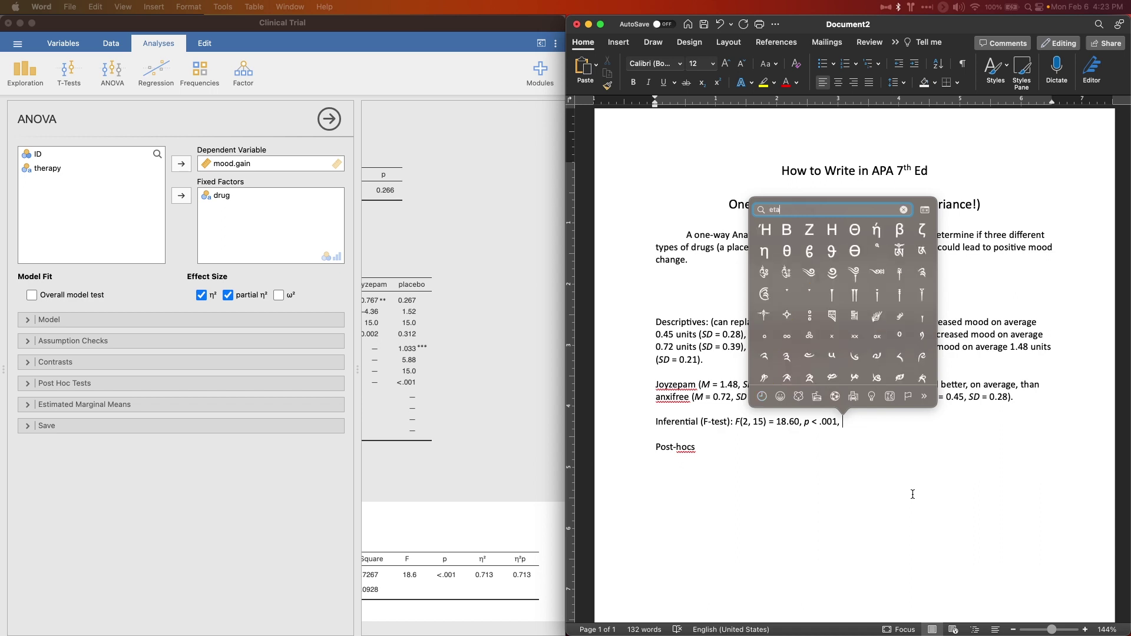
{"action": "left_click", "coordinate": [765, 253]}
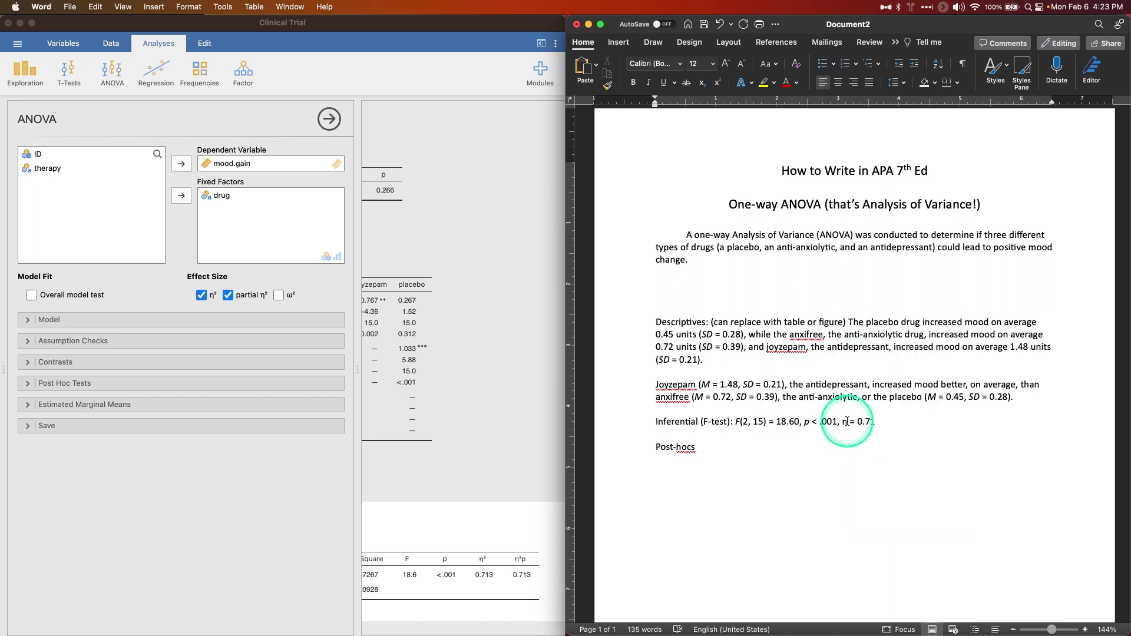
{"action": "left_click", "coordinate": [718, 83]}
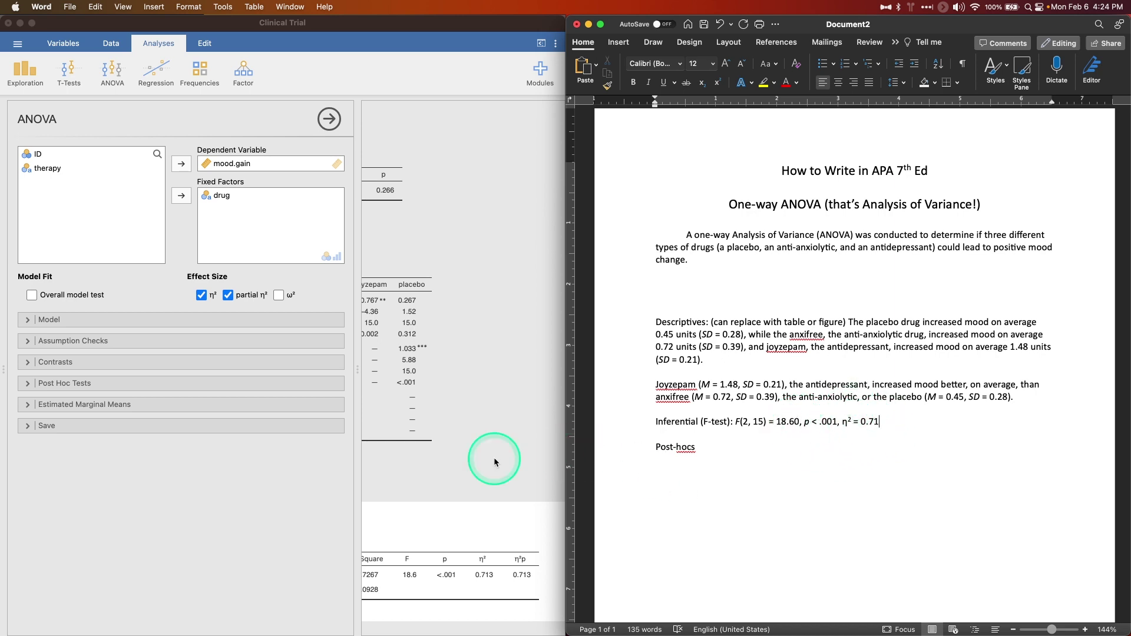
Return to the One-Way ANOVA results in jamovi, close the analysis options and widen the results area over the data sheet.
{"action": "left_click", "coordinate": [518, 480]}
{"action": "left_click", "coordinate": [457, 400]}
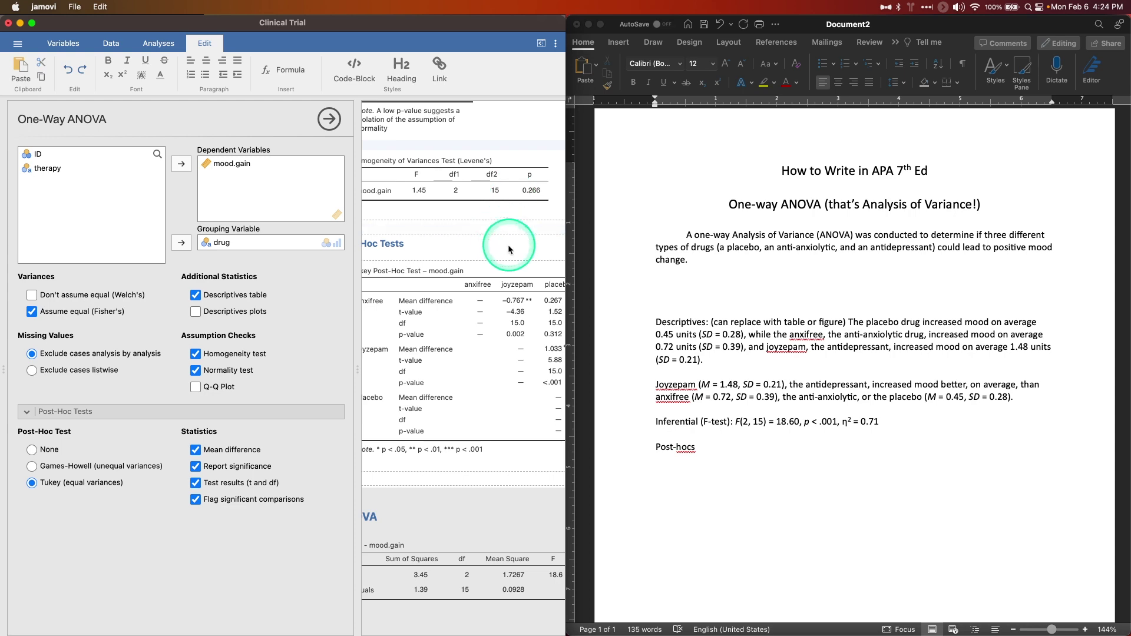
{"action": "left_click", "coordinate": [204, 43]}
{"action": "scroll", "coordinate": [361, 366], "scroll_direction": "up", "scroll_amount": 5}
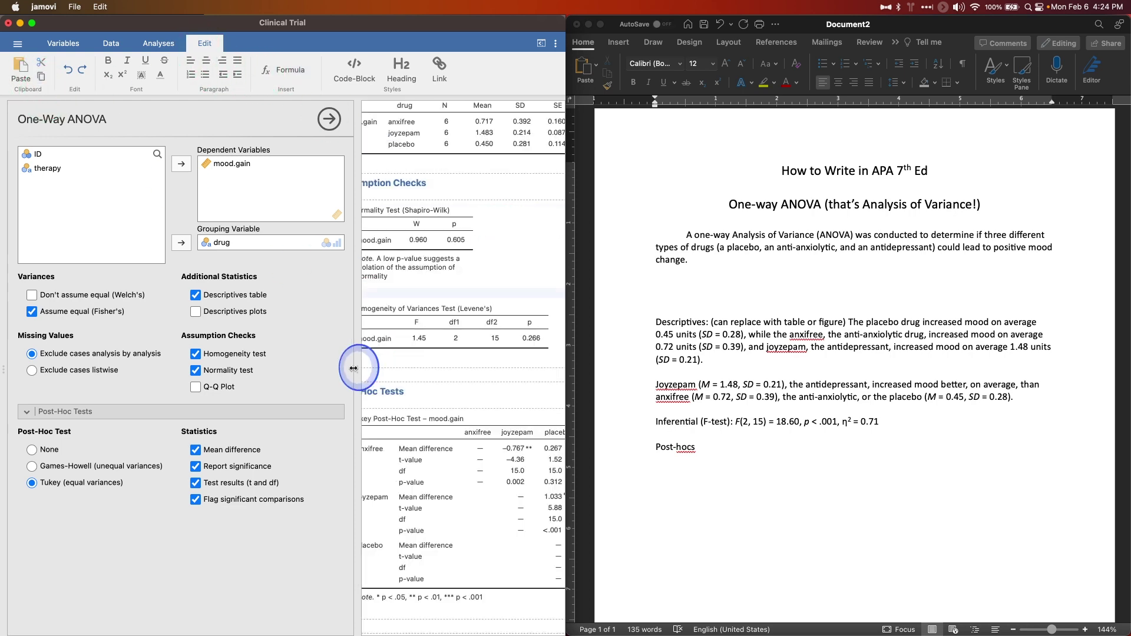
{"action": "left_click_drag", "start_coordinate": [359, 370], "coordinate": [362, 374]}
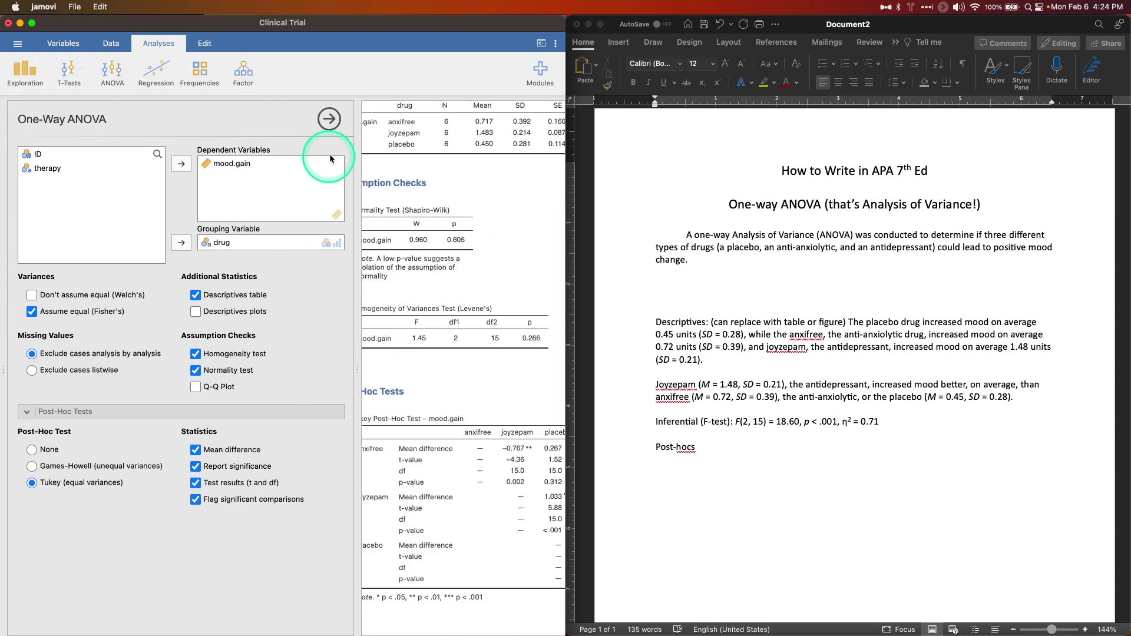
{"action": "left_click", "coordinate": [331, 119]}
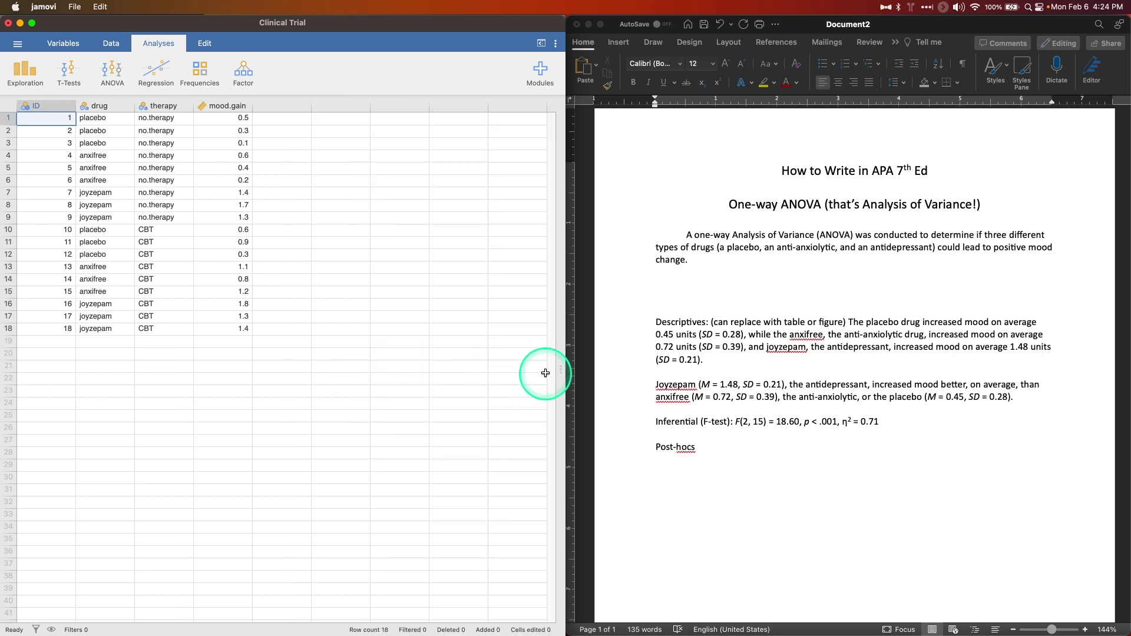
{"action": "left_click_drag", "start_coordinate": [560, 368], "coordinate": [155, 368]}
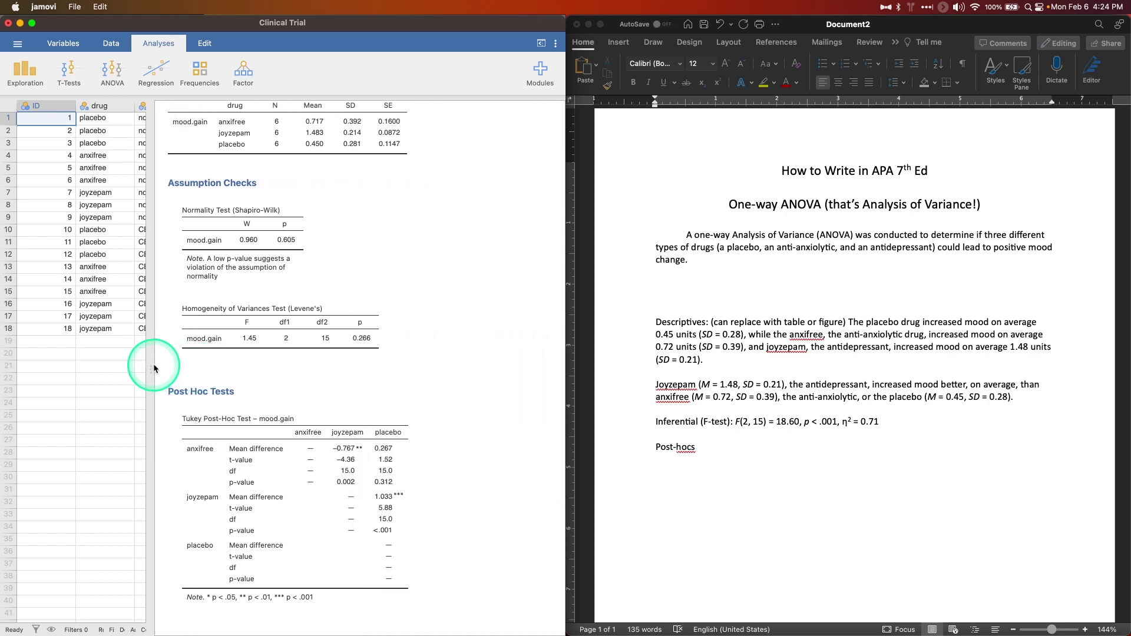
{"action": "scroll", "coordinate": [437, 368], "scroll_direction": "up", "scroll_amount": 3}
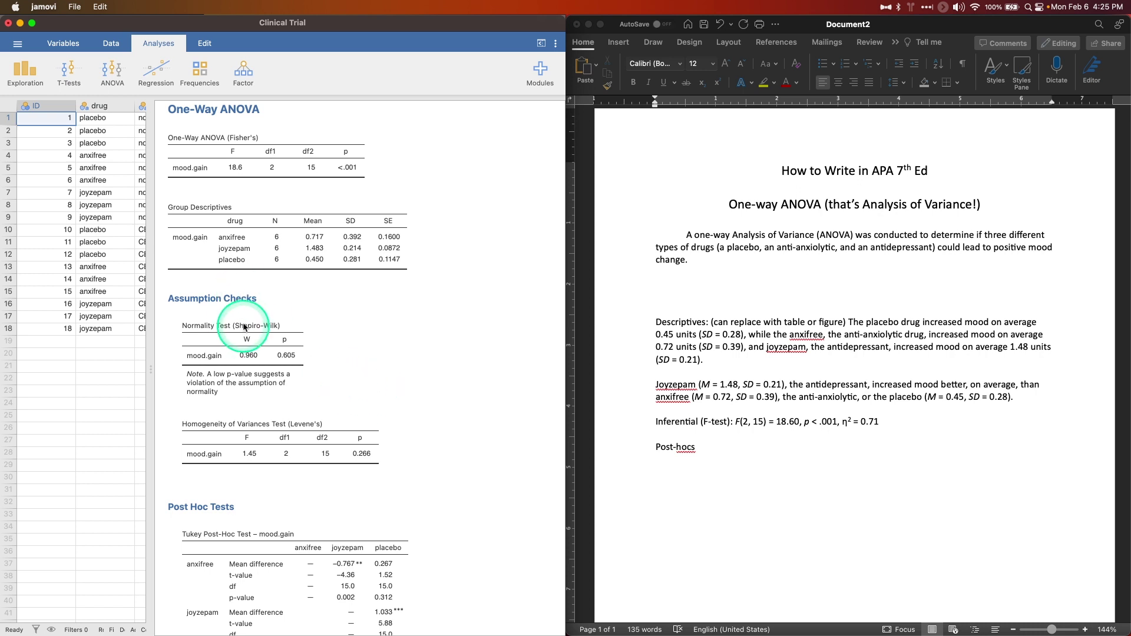
Increase the jamovi zoom to 120% and close the settings.
{"action": "left_click", "coordinate": [557, 43]}
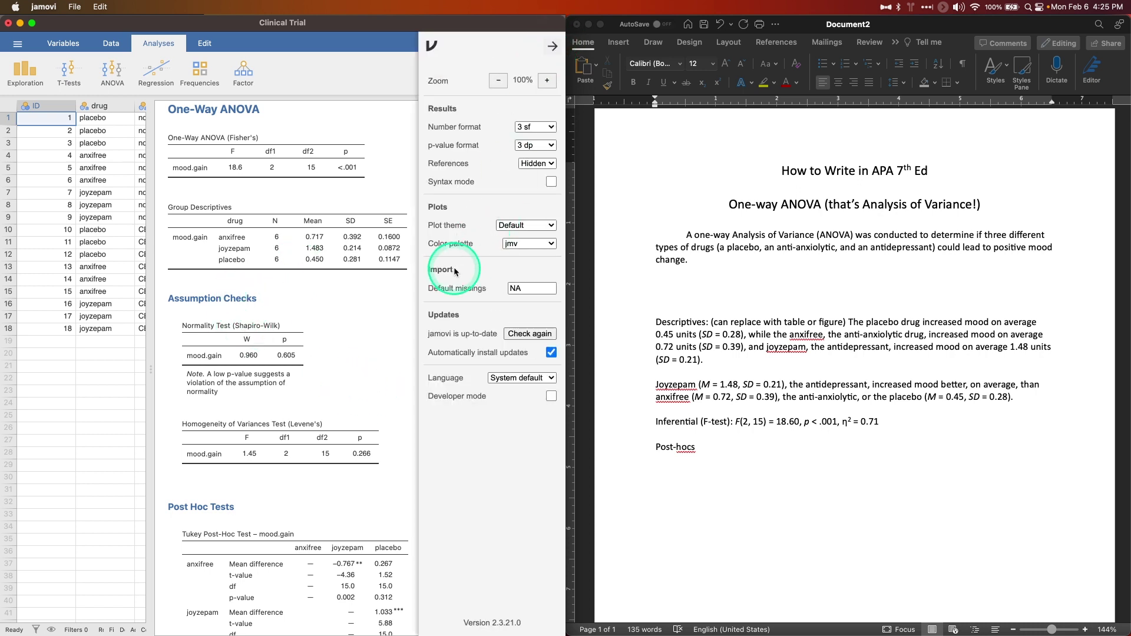
{"action": "left_click", "coordinate": [547, 82]}
{"action": "left_click", "coordinate": [547, 84]}
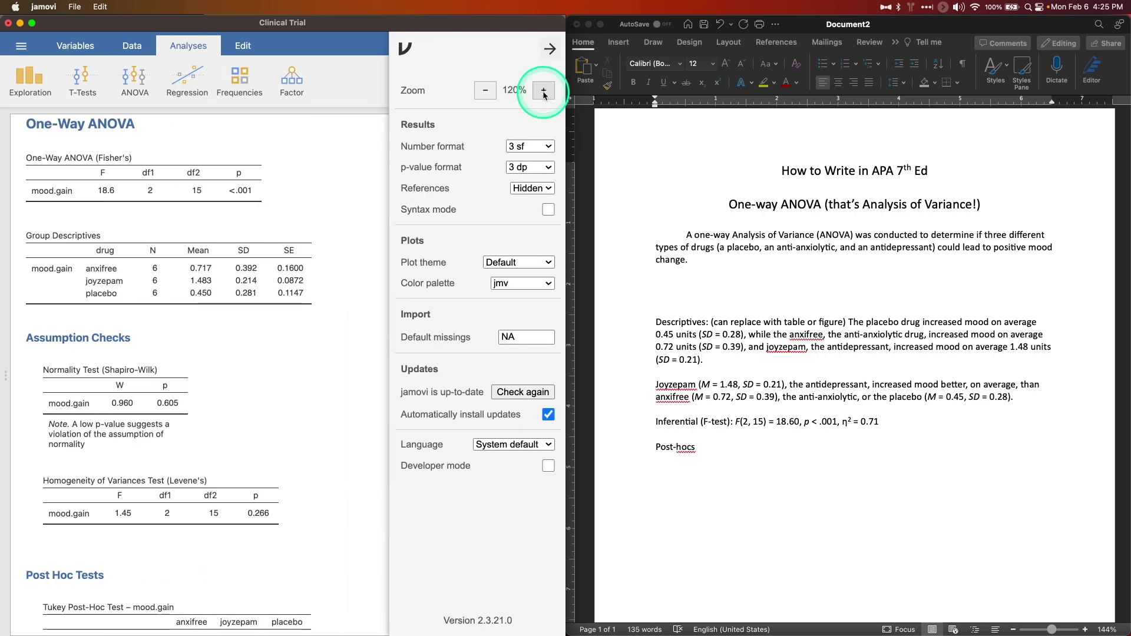
{"action": "left_click", "coordinate": [550, 49]}
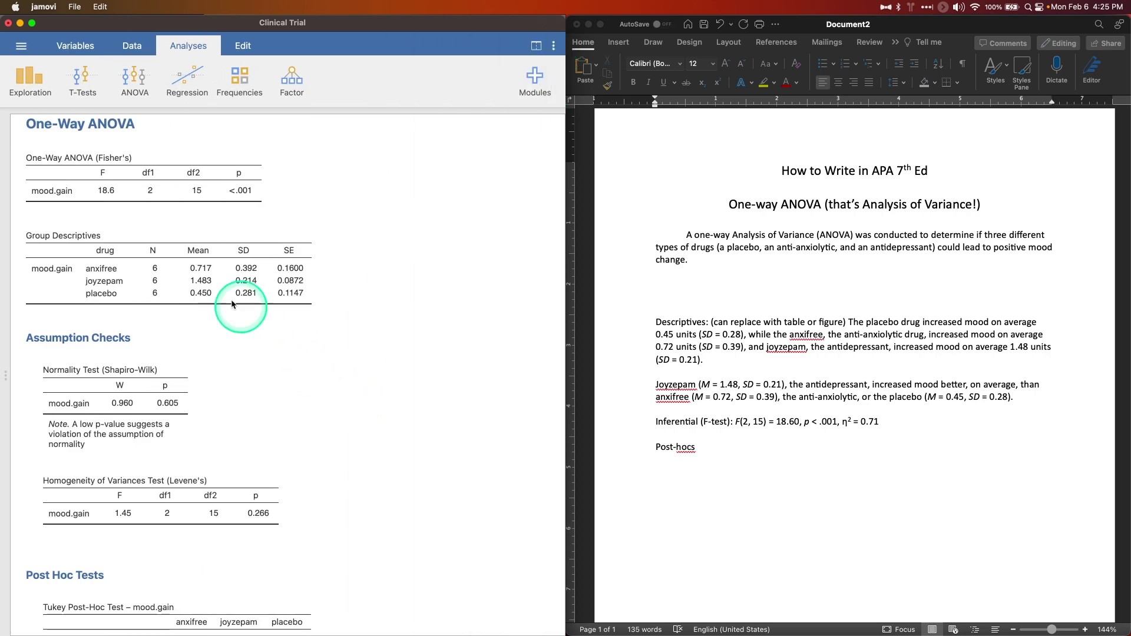
Add a colon after "Post-hocs" in the Word document.
{"action": "left_click", "coordinate": [692, 452]}
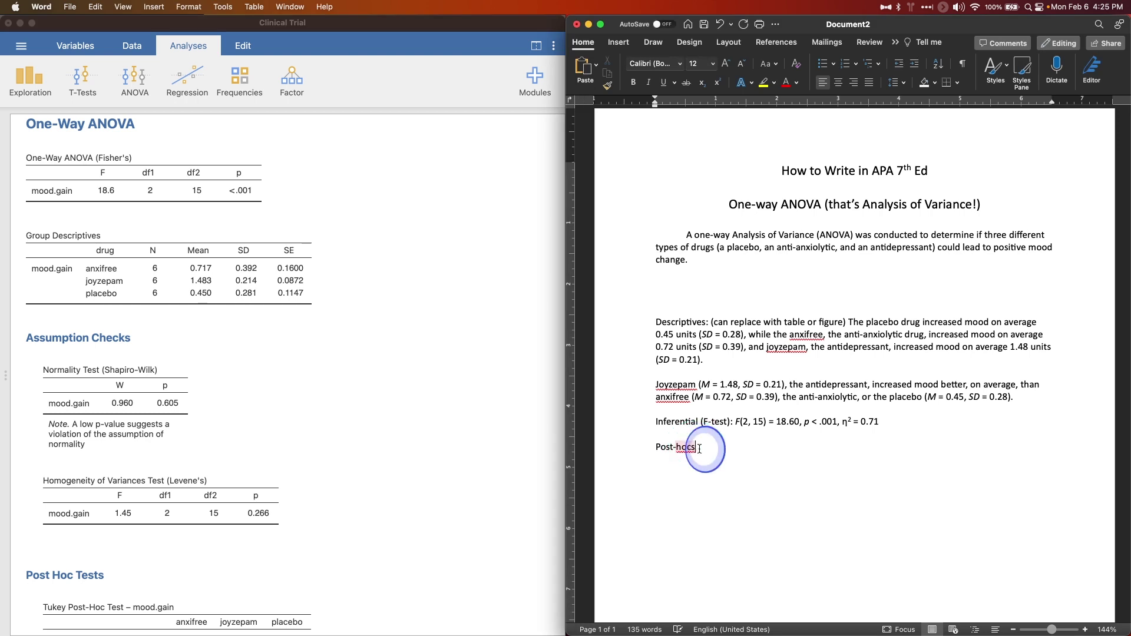
{"action": "left_click", "coordinate": [742, 493]}
{"action": "type", "text": ":"}
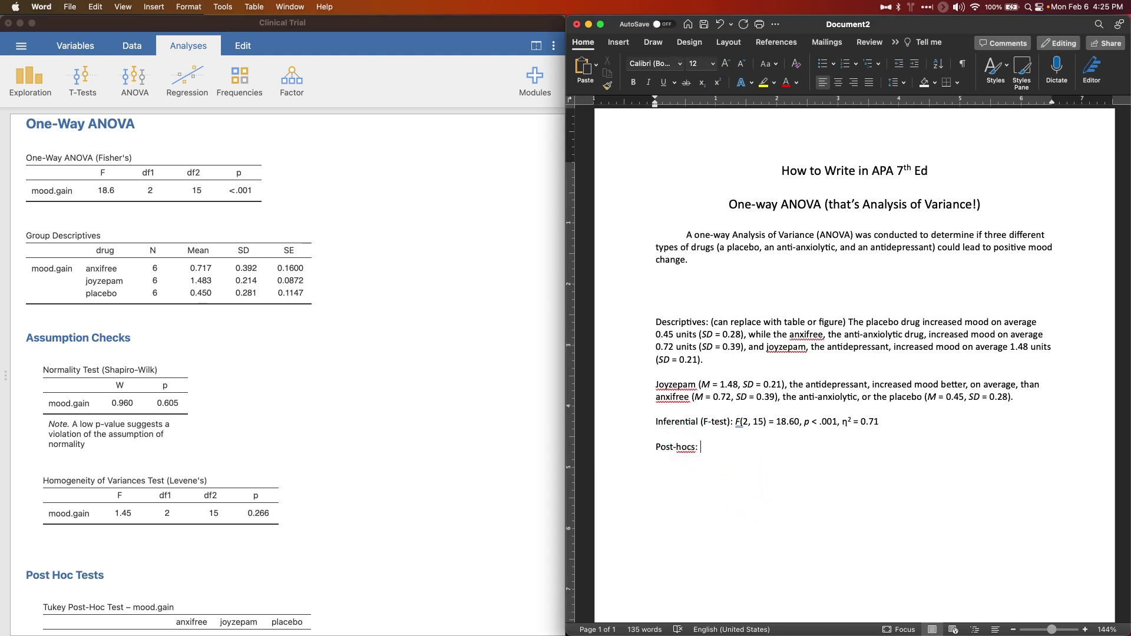
Review the written F-test result and mood comparison against the group descriptives and the Tukey post-hoc table.
{"action": "left_click_drag", "start_coordinate": [902, 420], "coordinate": [734, 422]}
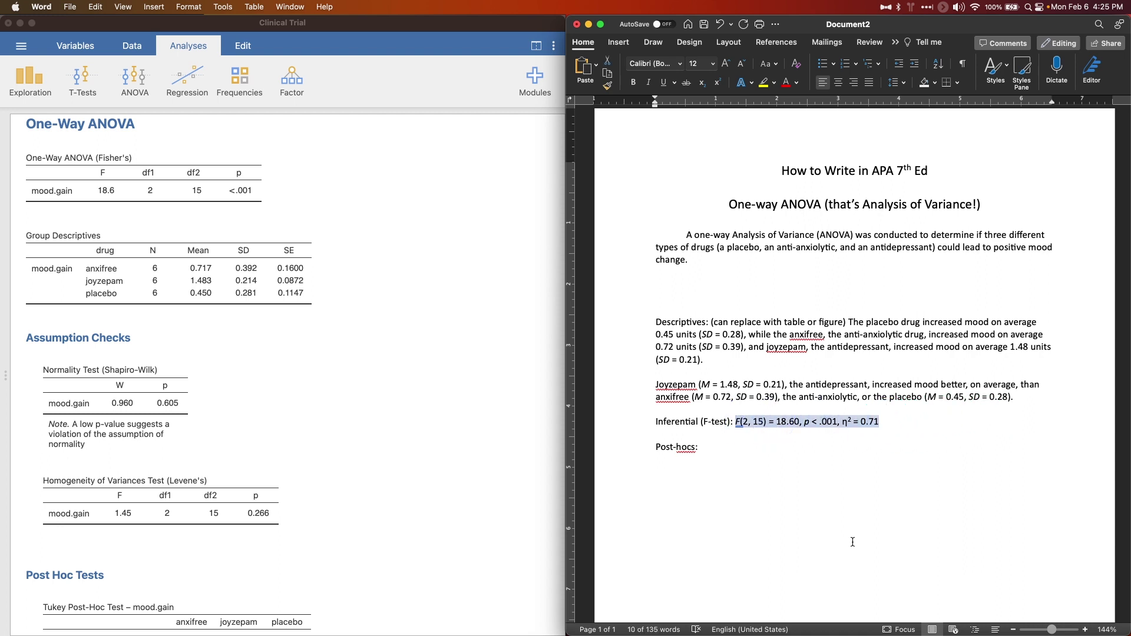
{"action": "left_click", "coordinate": [667, 337]}
{"action": "left_click_drag", "start_coordinate": [873, 386], "coordinate": [982, 387]}
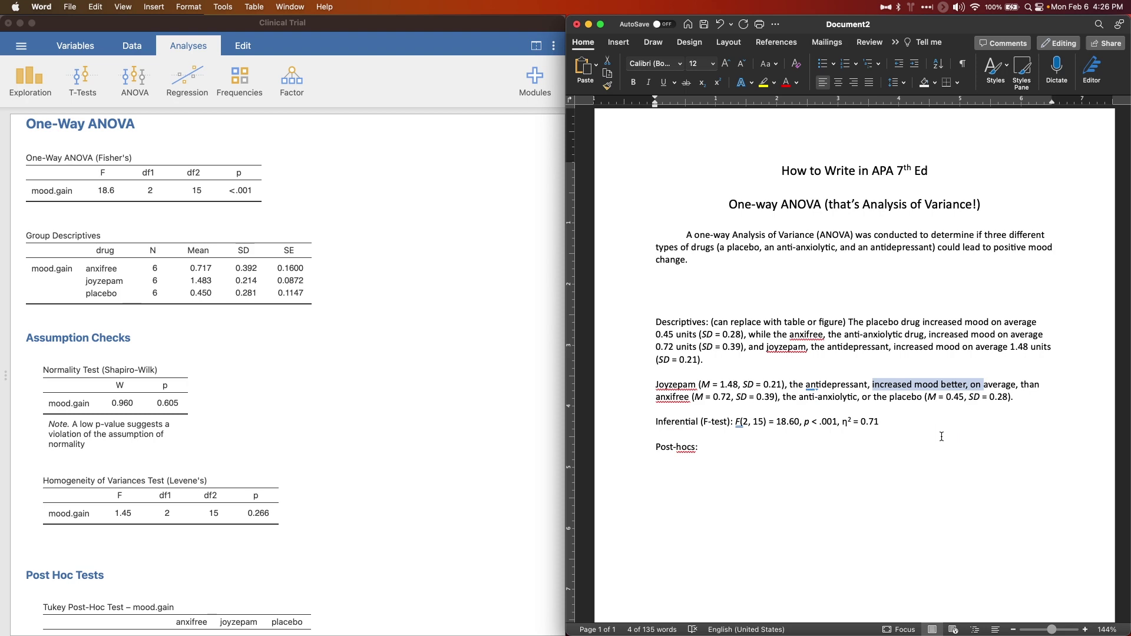
{"action": "scroll", "coordinate": [278, 379], "scroll_direction": "down", "scroll_amount": 10}
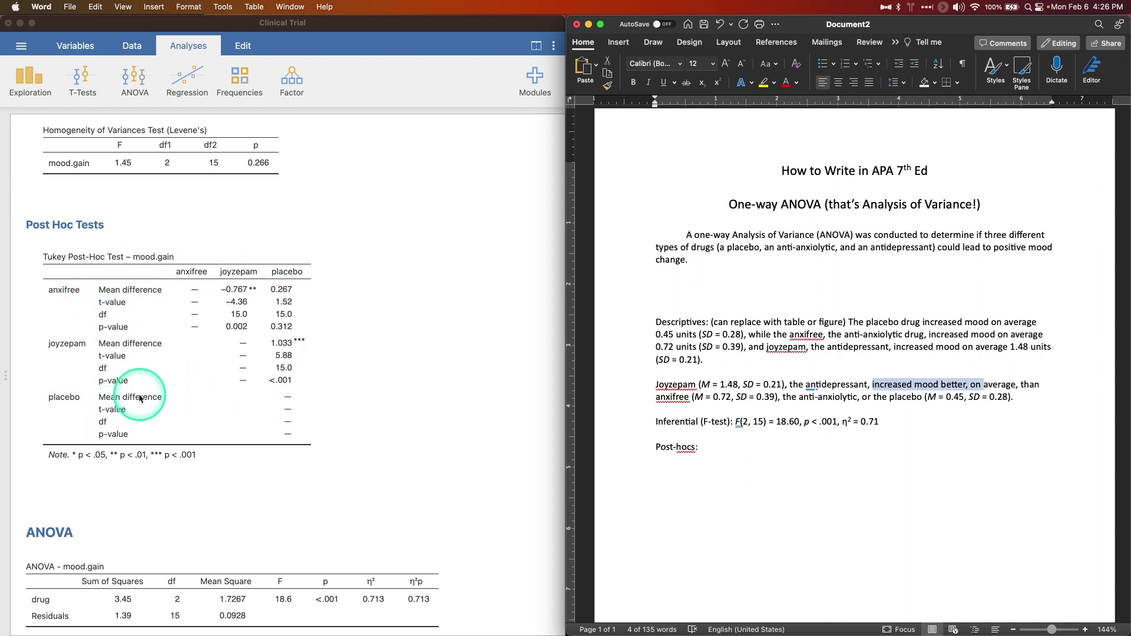
{"action": "scroll", "coordinate": [135, 365], "scroll_direction": "up", "scroll_amount": 10}
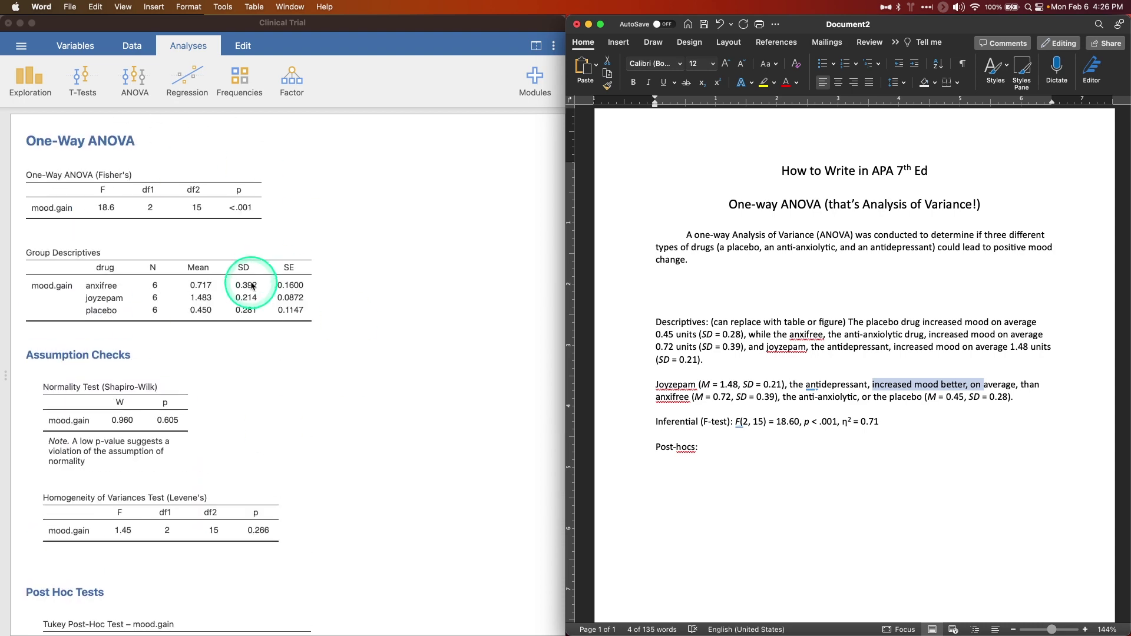
{"action": "scroll", "coordinate": [253, 289], "scroll_direction": "down", "scroll_amount": 10}
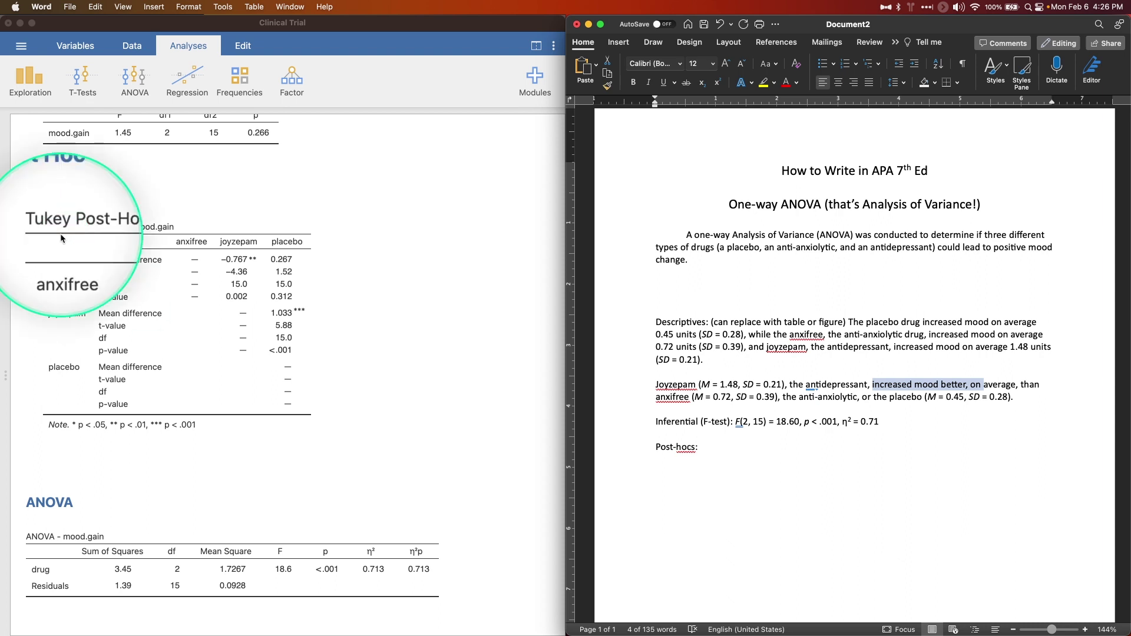
{"action": "scroll", "coordinate": [289, 437], "scroll_direction": "down", "scroll_amount": 1}
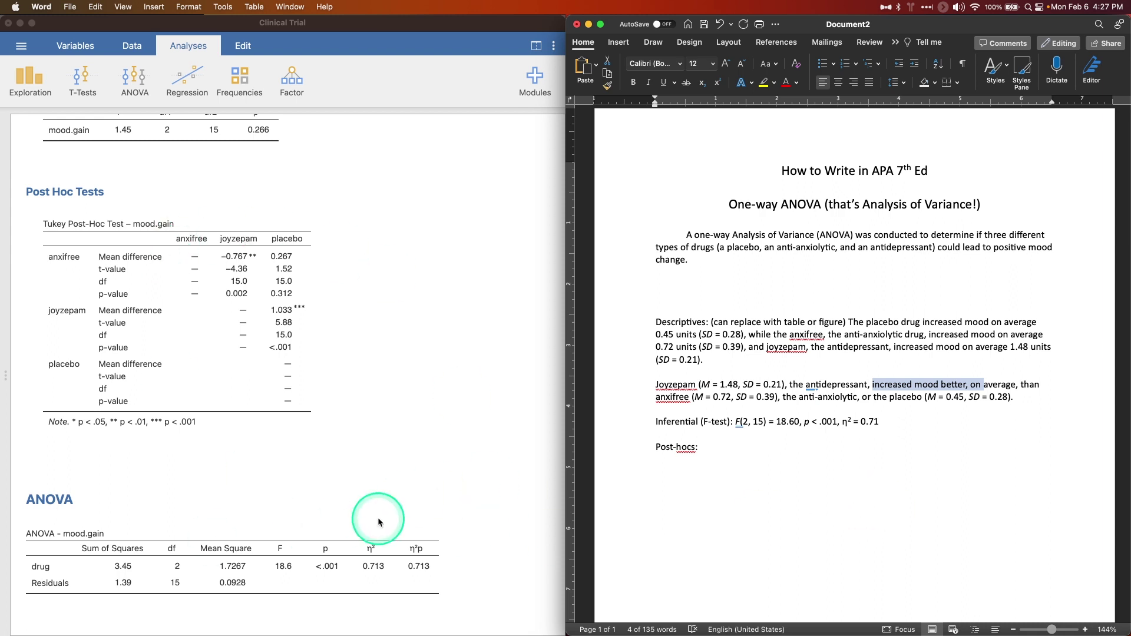
After "Post-hocs:" in the document, write "A post-hoc analysis was completed to determine the nature of the observed effect.".
{"action": "left_click", "coordinate": [769, 458]}
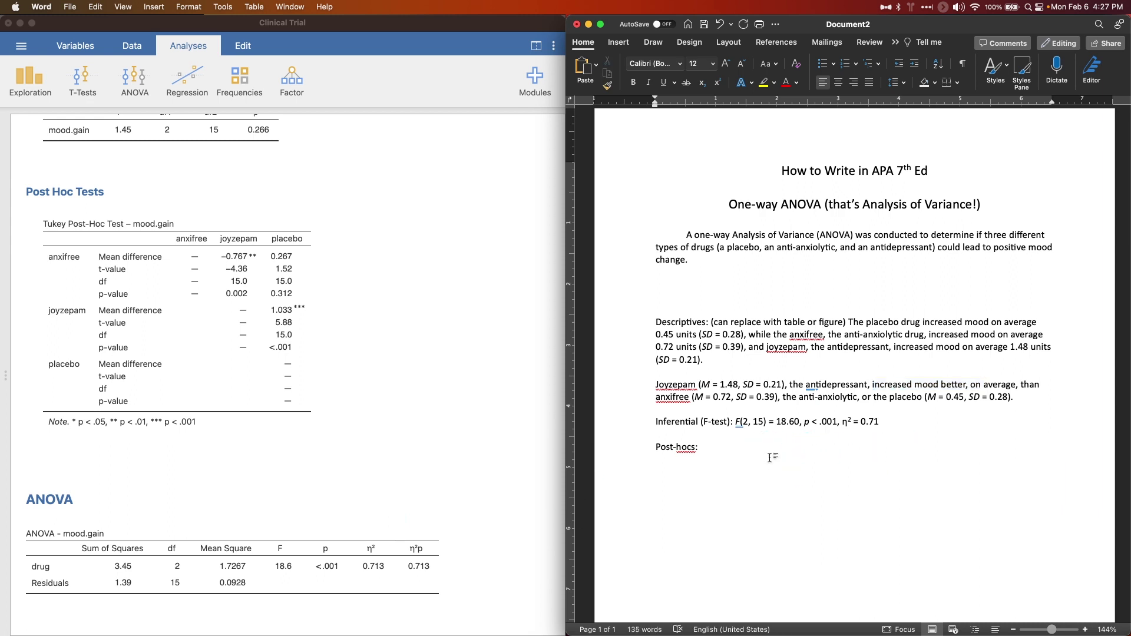
{"action": "type", "text": "A post-hoc analysis was completed to determine the "}
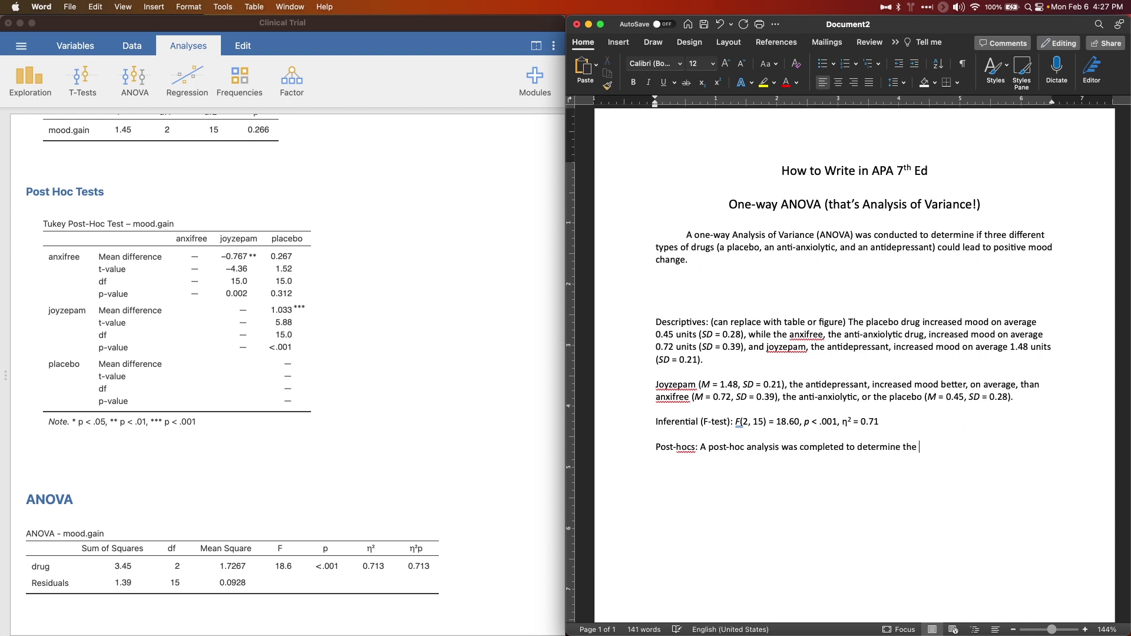
{"action": "type", "text": "nature of the "}
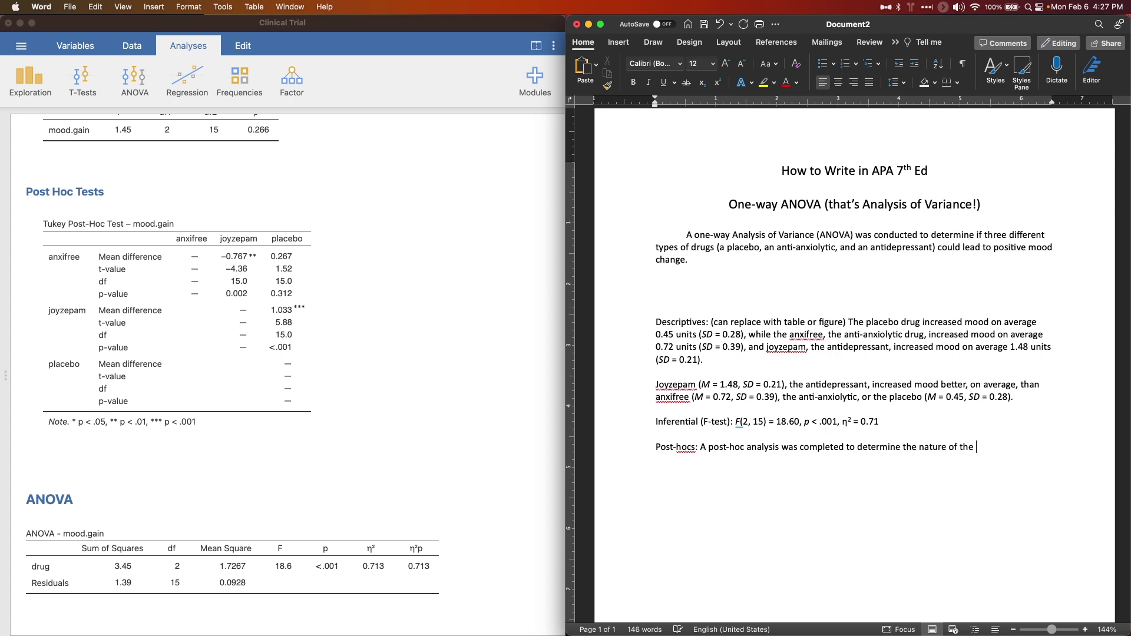
{"action": "type", "text": "observed effect."}
Add the sentence "The analysis was conducted using a Tukey adjustment on pairwise comparisons." to the post-hocs paragraph.
{"action": "type", "text": " The analysis was "}
{"action": "type", "text": "conducted using a T"}
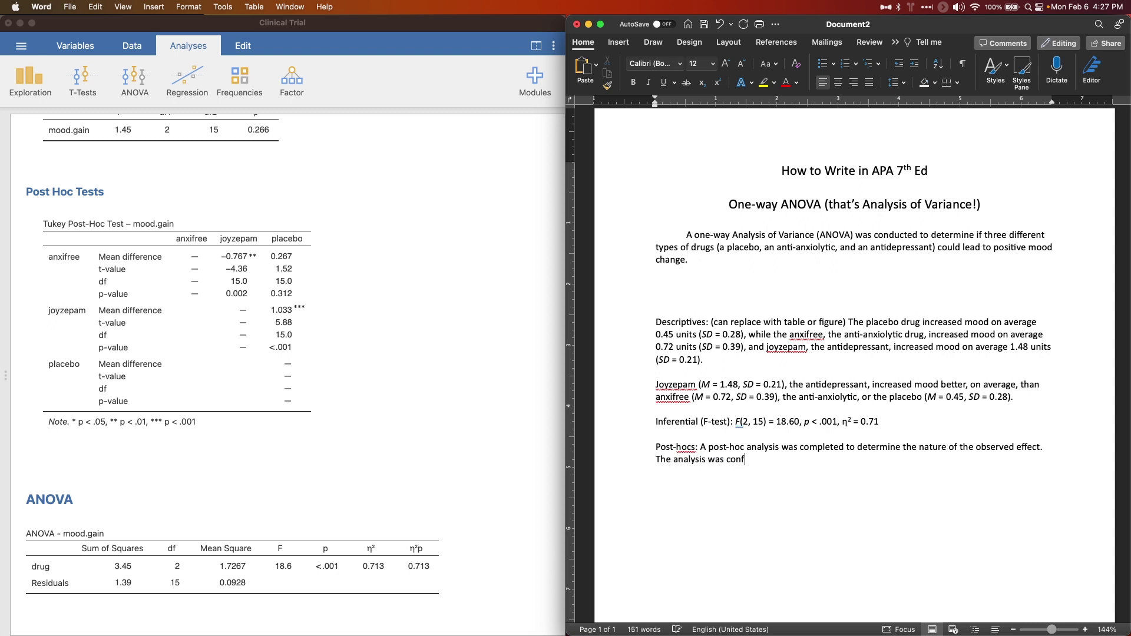
{"action": "type", "text": "ukey"}
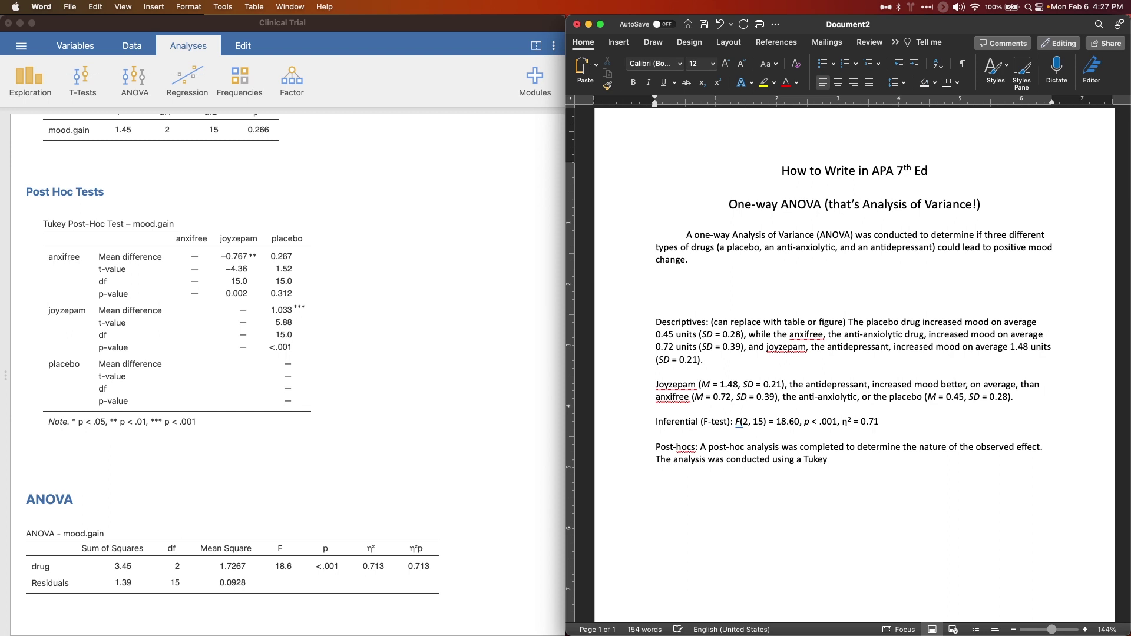
{"action": "type", "text": " adjustment"}
{"action": "type", "text": "on pairwise comparisons."}
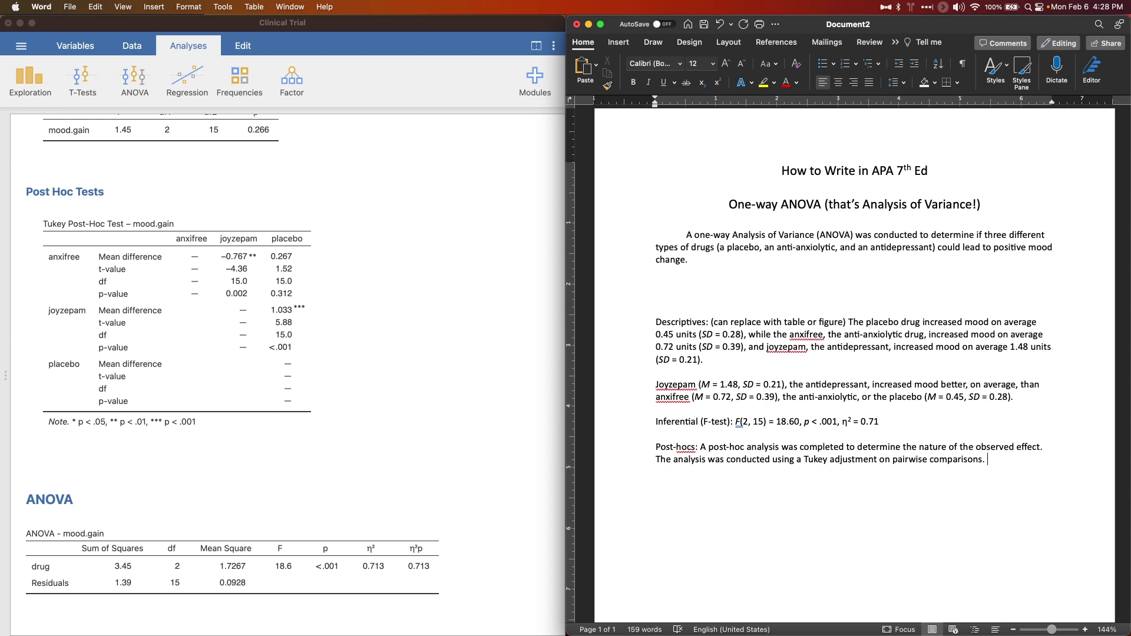
Start the next post-hoc sentence with "The test revealed that when anxifree was compared to joyzepam, the latter".
{"action": "type", "text": "The test revealed that when anxifre"}
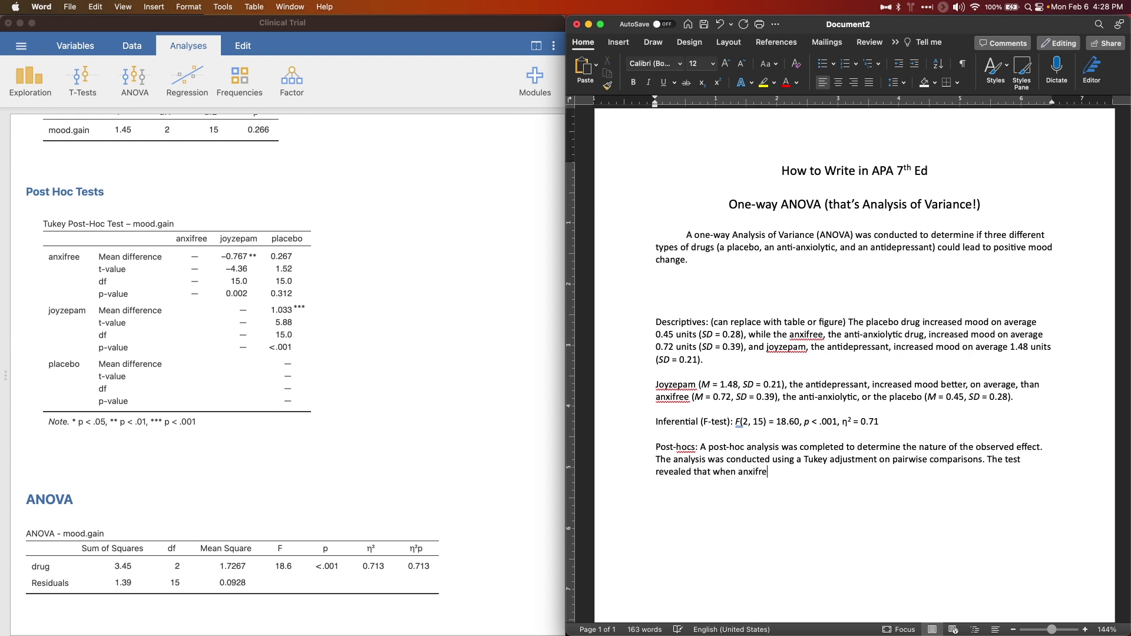
{"action": "type", "text": "e was compared to "}
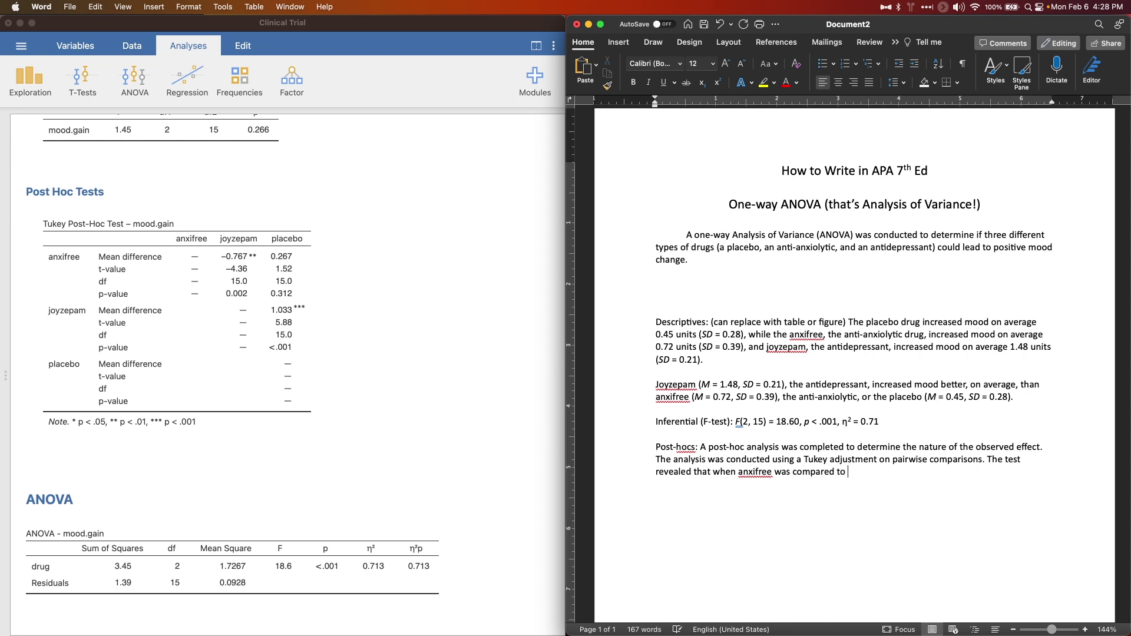
{"action": "type", "text": "joyzepam, the latter was "}
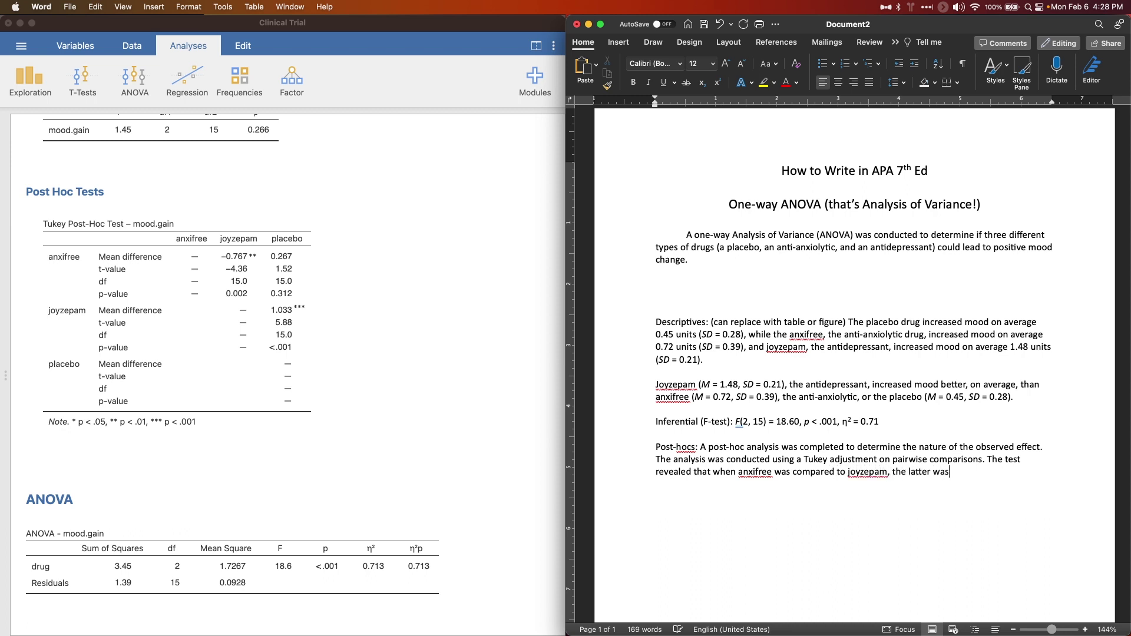
{"action": "type", "text": "better at increasing"}
{"action": "key", "text": "BackSpace"}
{"action": "key", "text": "BackSpace"}
{"action": "key", "text": "BackSpace"}
{"action": "key", "text": "BackSpace"}
{"action": "key", "text": "BackSpace"}
{"action": "key", "text": "BackSpace"}
{"action": "key", "text": "BackSpace"}
{"action": "key", "text": "BackSpace"}
{"action": "key", "text": "BackSpace"}
{"action": "key", "text": "BackSpace"}
{"action": "key", "text": "BackSpace"}
{"action": "key", "text": "BackSpace"}
{"action": "key", "text": "BackSpace"}
{"action": "key", "text": "BackSpace"}
{"action": "key", "text": "BackSpace"}
{"action": "key", "text": "BackSpace"}
{"action": "key", "text": "BackSpace"}
{"action": "key", "text": "BackSpace"}
{"action": "key", "text": "BackSpace"}
{"action": "key", "text": "BackSpace"}
{"action": "key", "text": "BackSpace"}
{"action": "key", "text": "BackSpace"}
{"action": "key", "text": "BackSpace"}
{"action": "key", "text": "BackSpace"}
{"action": "key", "text": "BackSpace"}
{"action": "key", "text": "BackSpace"}
{"action": "key", "text": "BackSpace"}
{"action": "key", "text": "BackSpace"}
{"action": "key", "text": "BackSpace"}
{"action": "key", "text": "BackSpace"}
{"action": "key", "text": "BackSpace"}
{"action": "key", "text": "BackSpace"}
{"action": "key", "text": "BackSpace"}
{"action": "key", "text": "BackSpace"}
{"action": "key", "text": "BackSpace"}
{"action": "key", "text": "BackSpace"}
{"action": "type", "text": "the latter performed"}
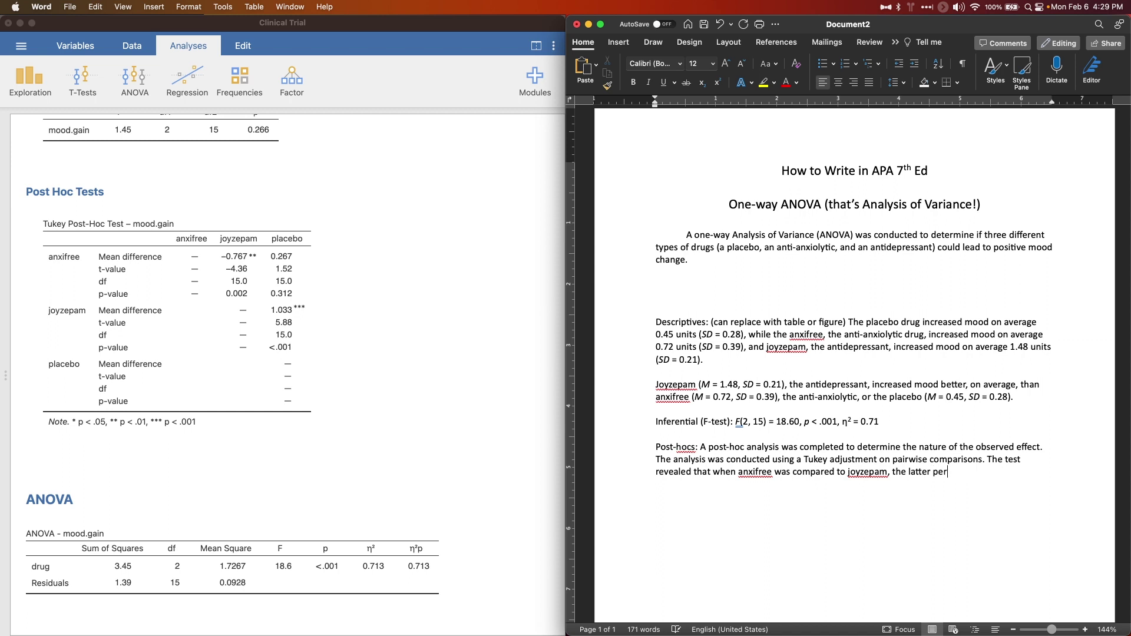
{"action": "key", "text": "BackSpace"}
{"action": "key", "text": "BackSpace"}
{"action": "key", "text": "BackSpace"}
{"action": "key", "text": "BackSpace"}
{"action": "key", "text": "BackSpace"}
{"action": "key", "text": "BackSpace"}
{"action": "key", "text": "BackSpace"}
{"action": "key", "text": "BackSpace"}
{"action": "key", "text": "BackSpace"}
{"action": "key", "text": "BackSpace"}
Complete the anxifree versus joyzepam sentence with "increased mood significantly more, t(15) = -4.36, p = .002.".
{"action": "type", "text": "increased mood signifi"}
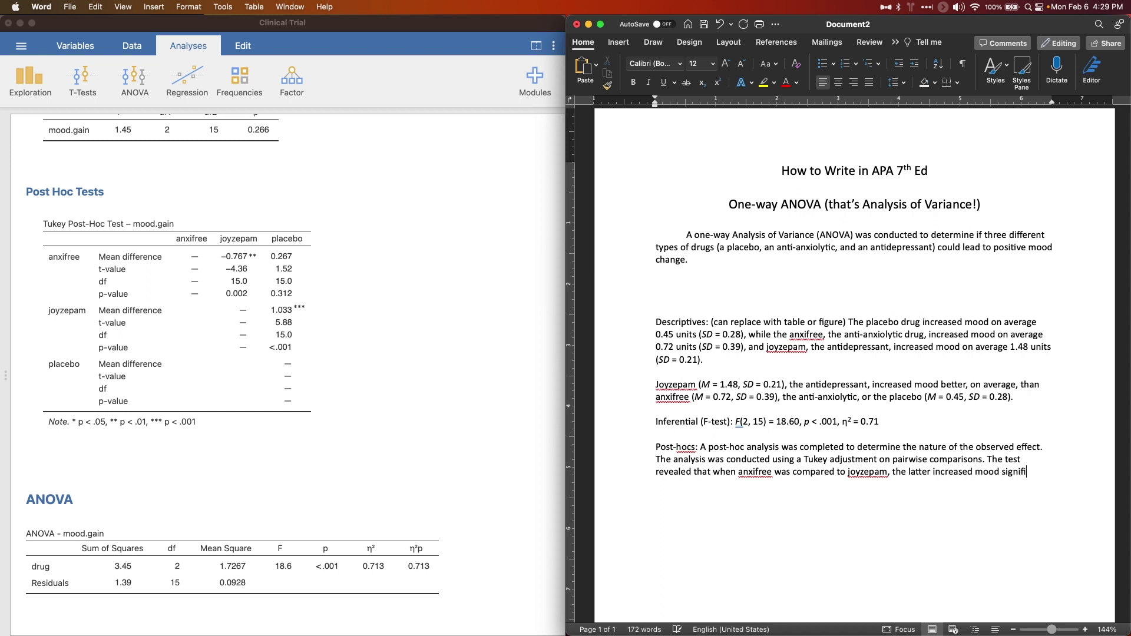
{"action": "type", "text": "cantly more, t("}
{"action": "type", "text": "15) = -4.36, p = ."}
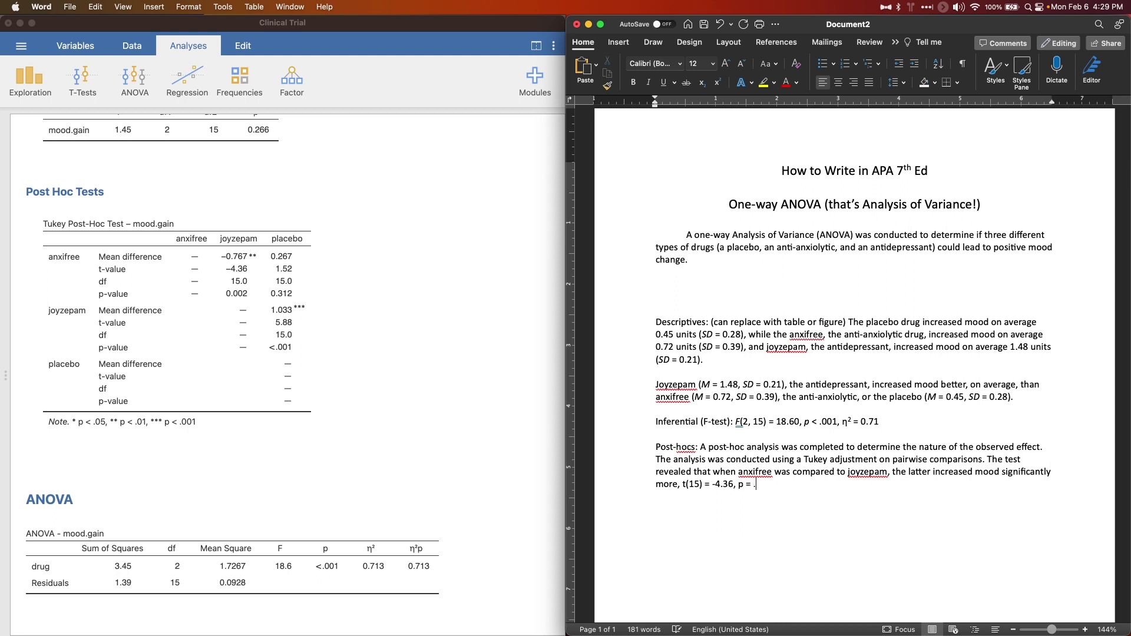
{"action": "type", "text": "002. The same was "}
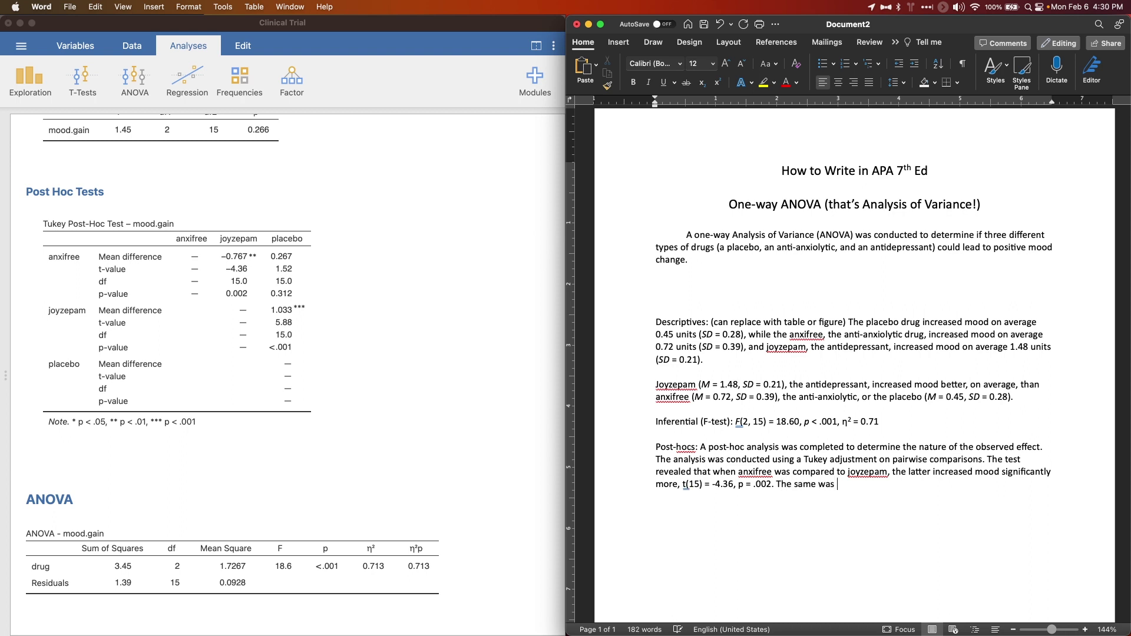
Write the joyzepam versus placebo result: "The same was found when joyzepam was compared with the placebo pill, t(15) = 5.88, p < .001.".
{"action": "type", "text": "found when joyzepa"}
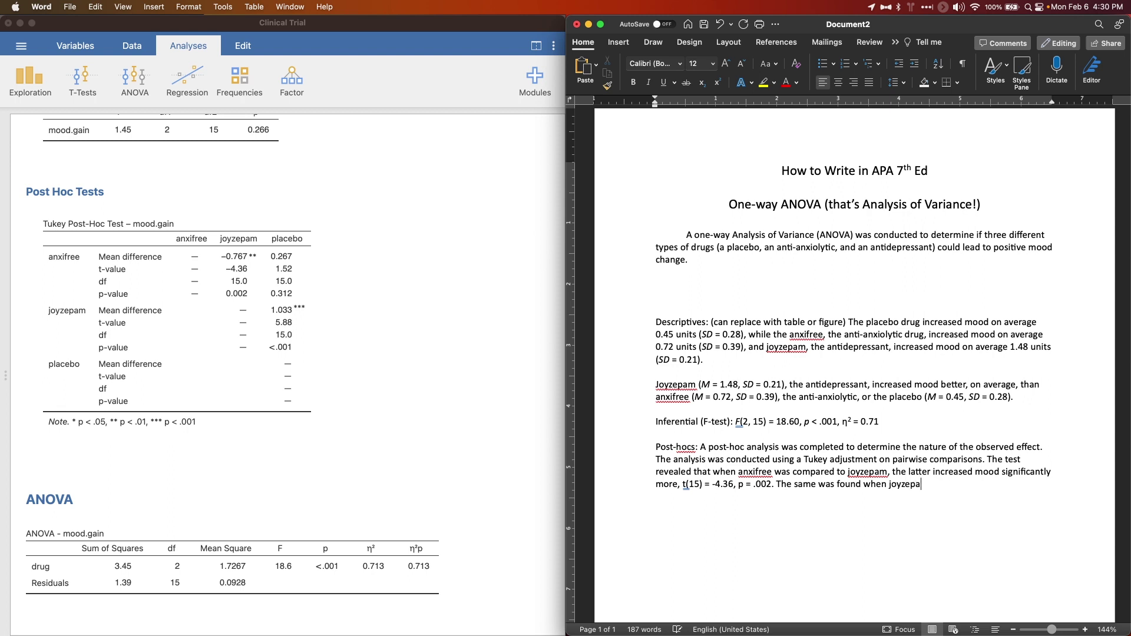
{"action": "type", "text": "m was compar"}
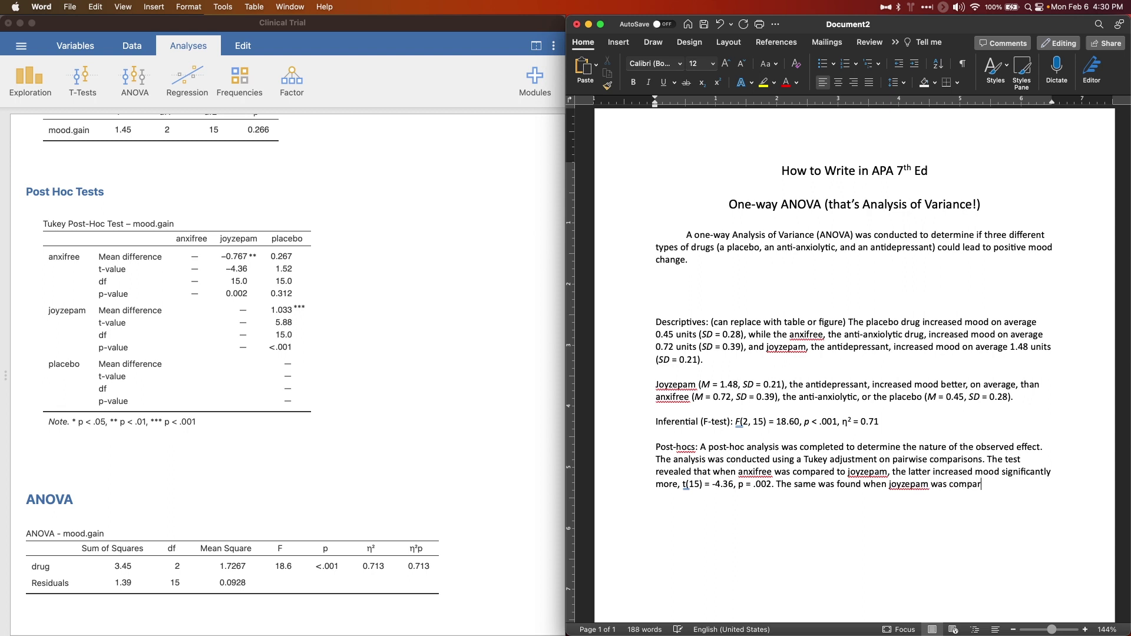
{"action": "type", "text": "ed with the placebo pill"}
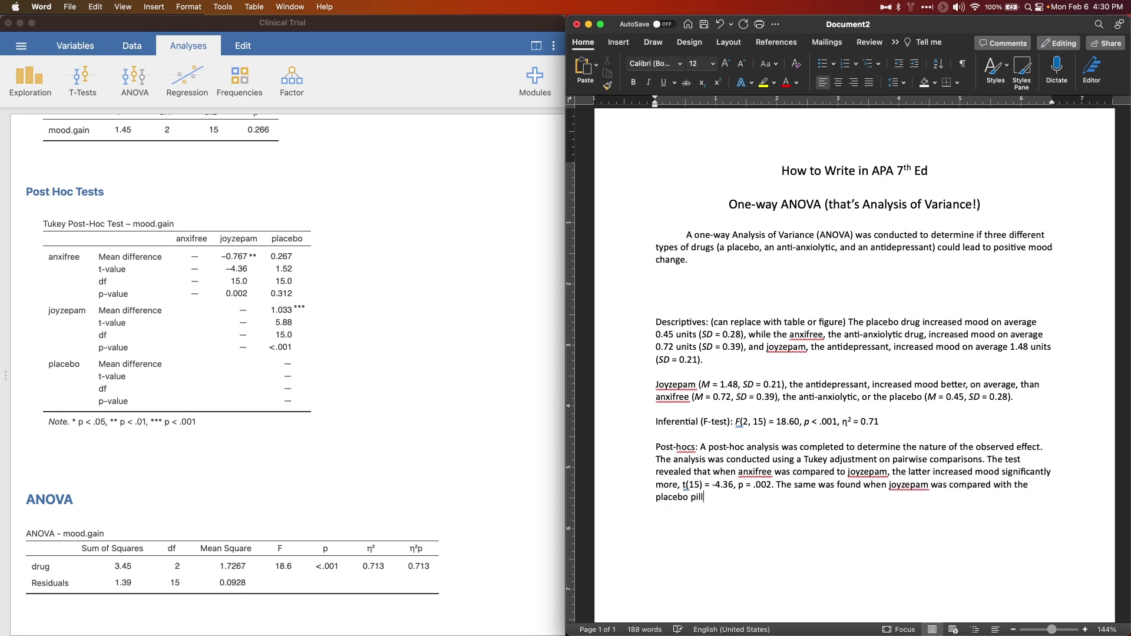
{"action": "type", "text": ", t(15) ="}
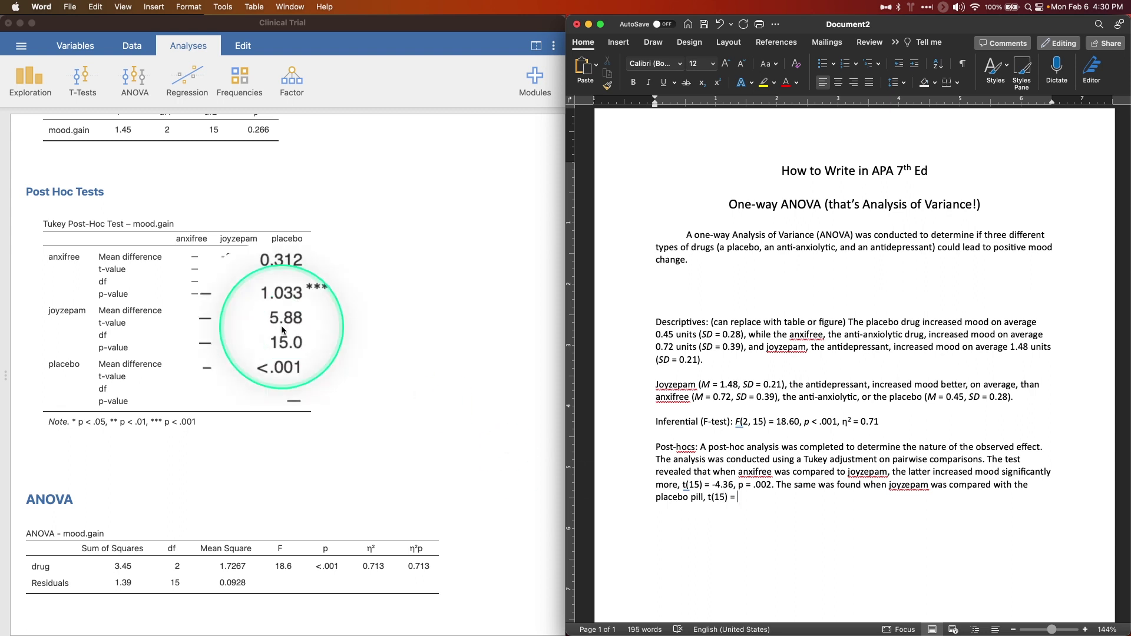
{"action": "left_click", "coordinate": [759, 499]}
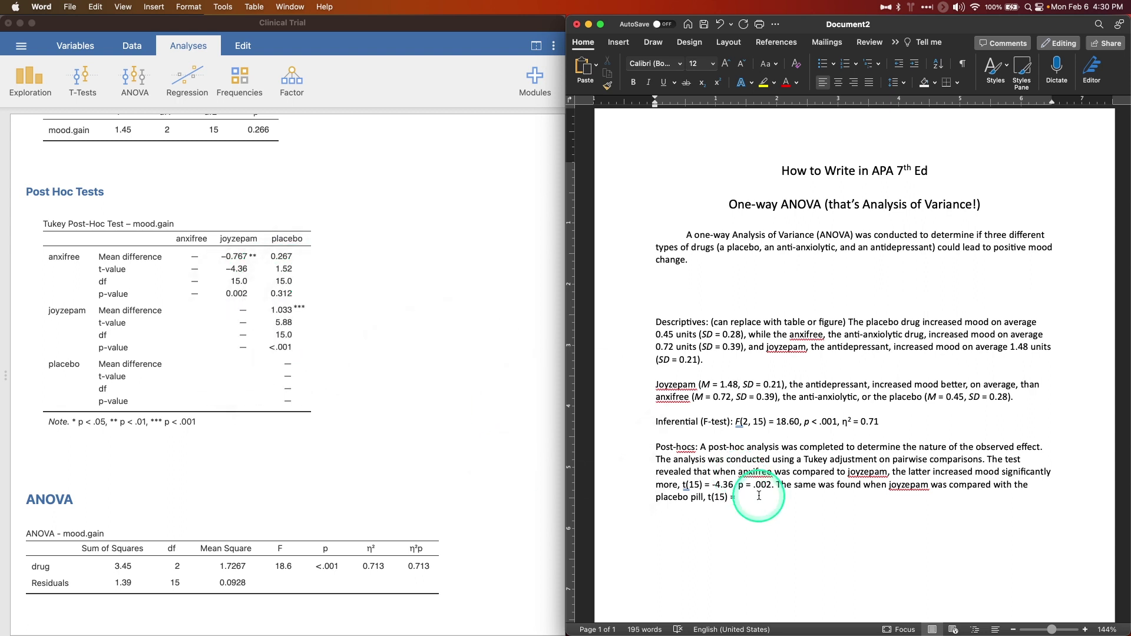
{"action": "type", "text": "5.88"}
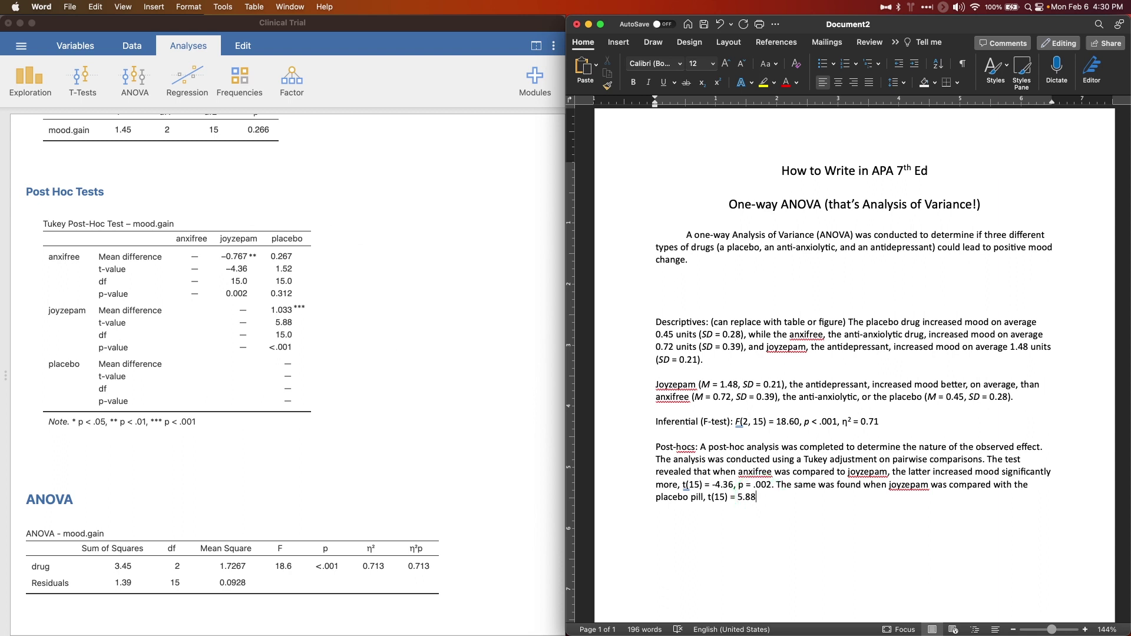
{"action": "type", "text": ", p < .001"}
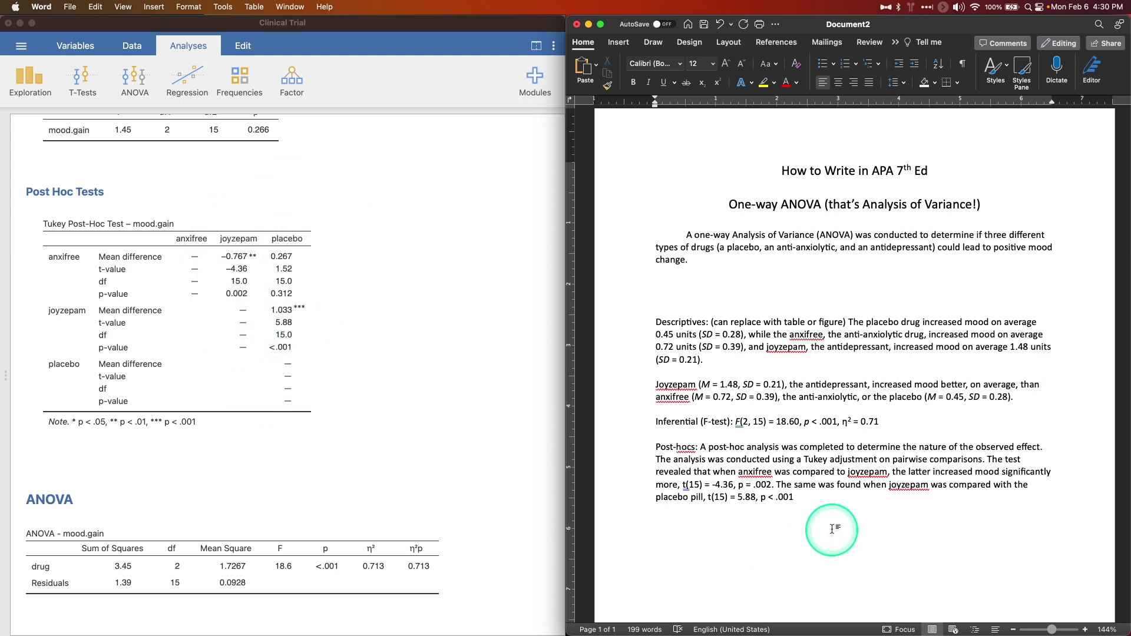
{"action": "type", "text": "."}
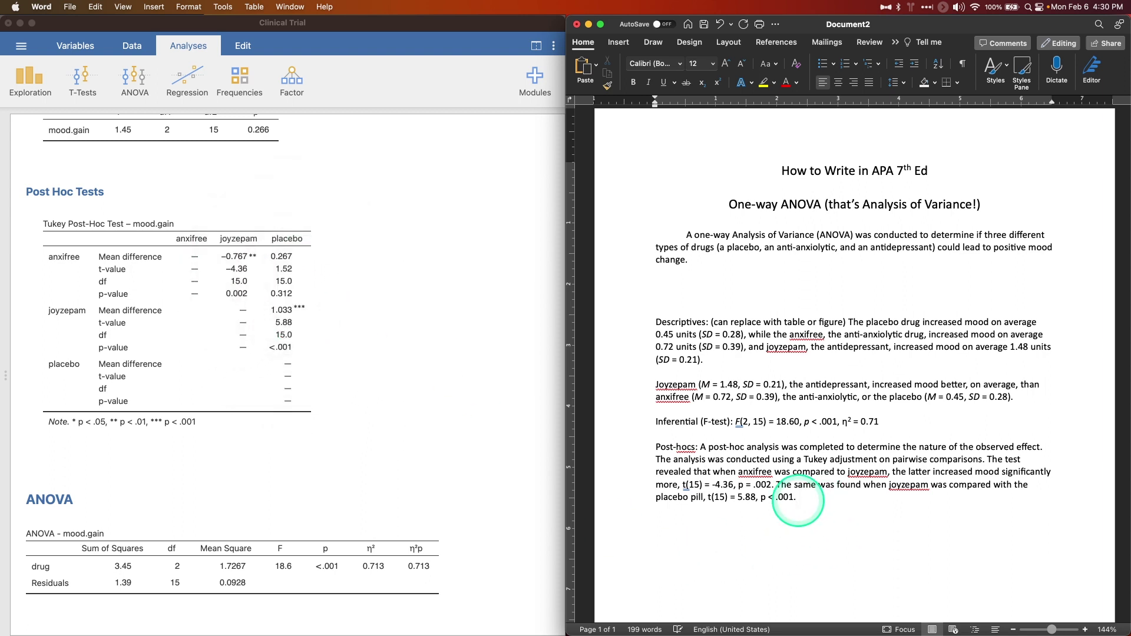
Begin the last post-hoc comparison sentence with "Anxifree and the placebo".
{"action": "type", "text": " A"}
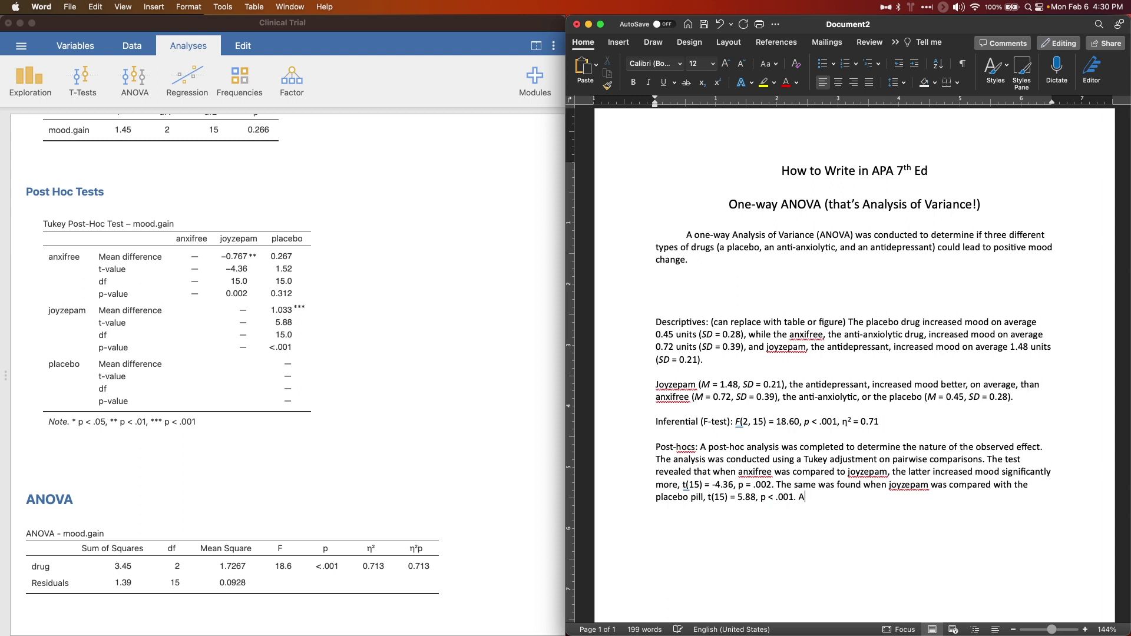
{"action": "type", "text": "nxifree and the placebo di"}
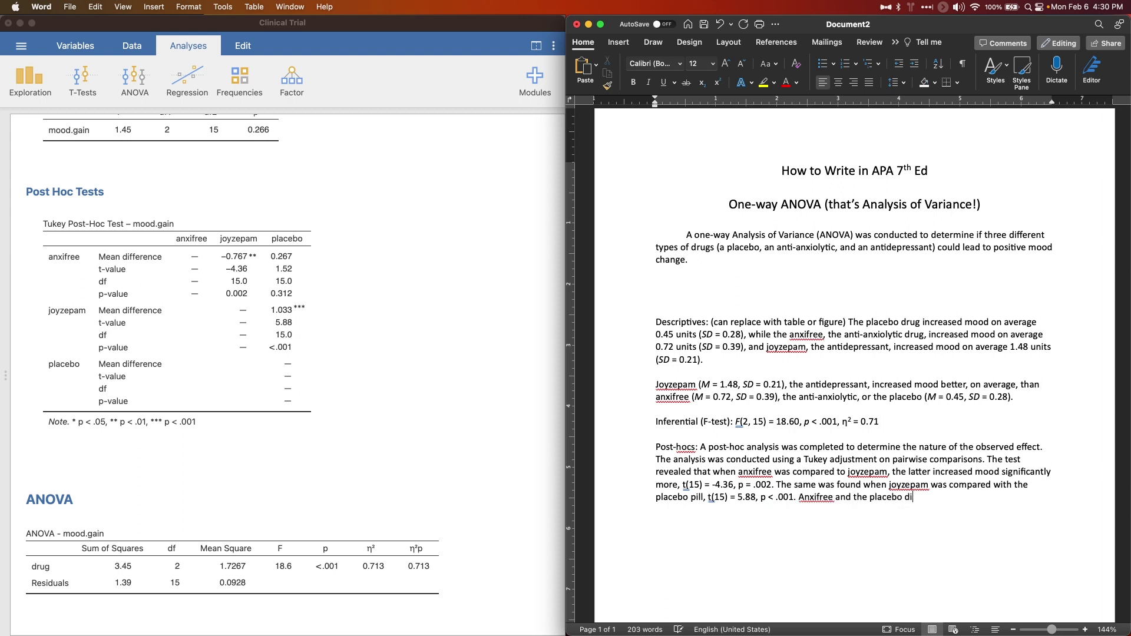
{"action": "type", "text": "d not signficnant"}
{"action": "key", "text": "BackSpace"}
{"action": "key", "text": "BackSpace"}
{"action": "key", "text": "BackSpace"}
{"action": "key", "text": "BackSpace"}
{"action": "type", "text": "antly change mood"}
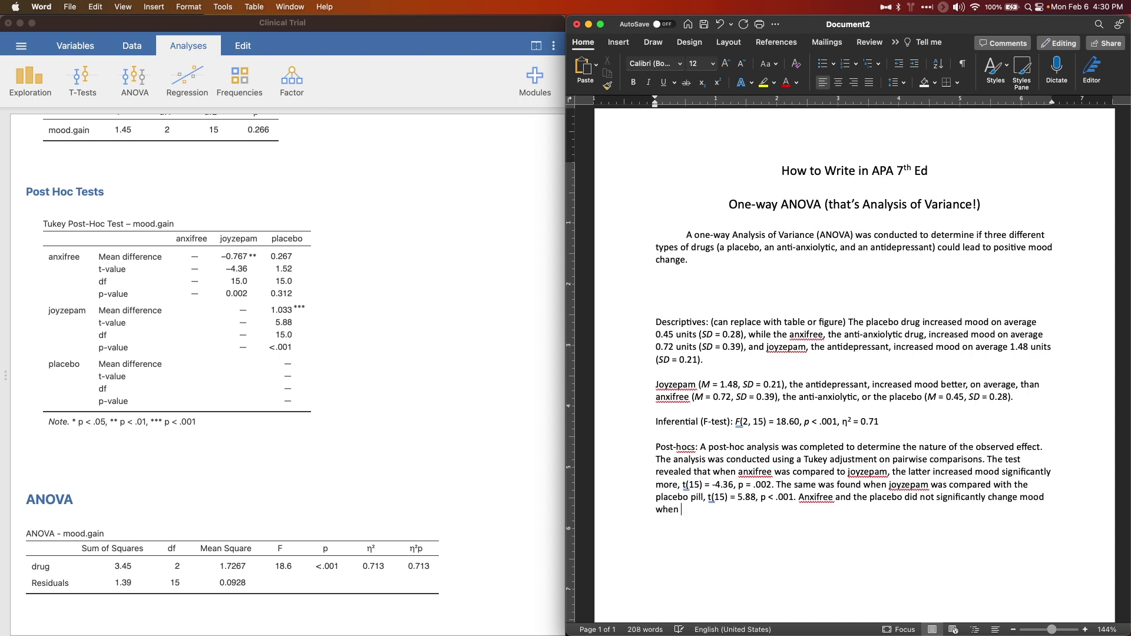
{"action": "key", "text": "BackSpace"}
{"action": "key", "text": "BackSpace"}
{"action": "key", "text": "BackSpace"}
{"action": "key", "text": "BackSpace"}
{"action": "key", "text": "BackSpace"}
{"action": "key", "text": "BackSpace"}
{"action": "key", "text": "BackSpace"}
{"action": "key", "text": "BackSpace"}
{"action": "key", "text": "BackSpace"}
{"action": "key", "text": "BackSpace"}
{"action": "key", "text": "BackSpace"}
{"action": "key", "text": "BackSpace"}
{"action": "key", "text": "BackSpace"}
{"action": "key", "text": "BackSpace"}
{"action": "key", "text": "BackSpace"}
{"action": "key", "text": "BackSpace"}
{"action": "key", "text": "BackSpace"}
{"action": "key", "text": "BackSpace"}
{"action": "key", "text": "BackSpace"}
{"action": "key", "text": "BackSpace"}
{"action": "key", "text": "BackSpace"}
{"action": "key", "text": "BackSpace"}
{"action": "key", "text": "BackSpace"}
{"action": "key", "text": "BackSpace"}
{"action": "key", "text": "BackSpace"}
{"action": "key", "text": "BackSpace"}
{"action": "key", "text": "BackSpace"}
{"action": "key", "text": "BackSpace"}
{"action": "key", "text": "BackSpace"}
{"action": "key", "text": "BackSpace"}
{"action": "key", "text": "BackSpace"}
{"action": "key", "text": "BackSpace"}
{"action": "key", "text": "BackSpace"}
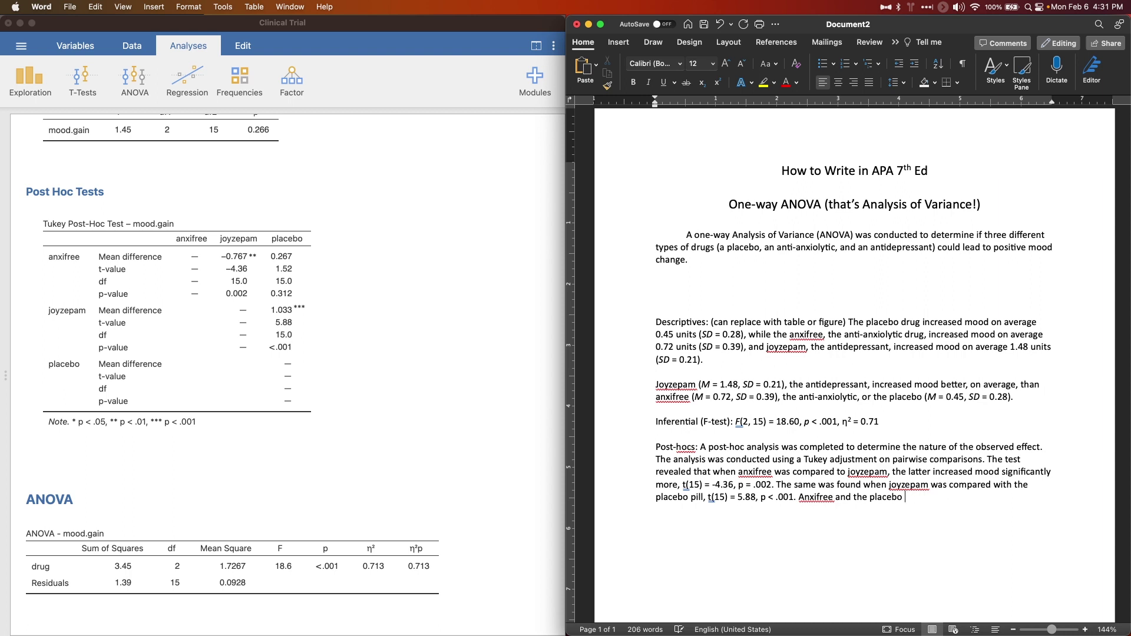
Complete the anxifree and placebo sentence with "were not significantly different when comparing mood gain, t(15) = 1.52, p = .31.".
{"action": "type", "text": "were not signifncatly different"}
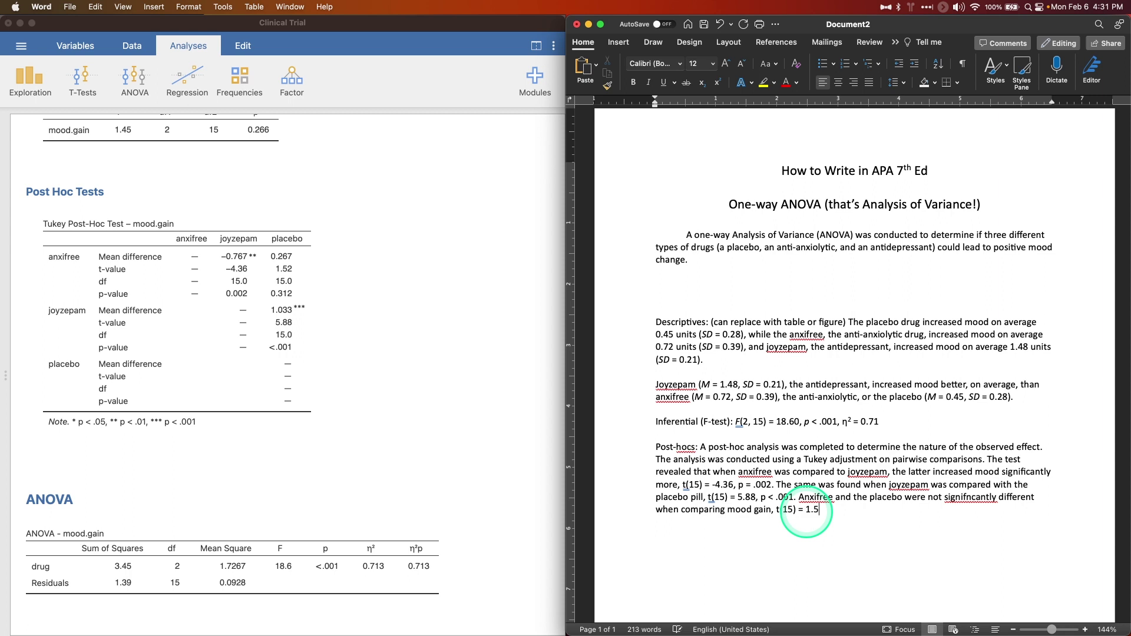
{"action": "type", "text": "= .31."}
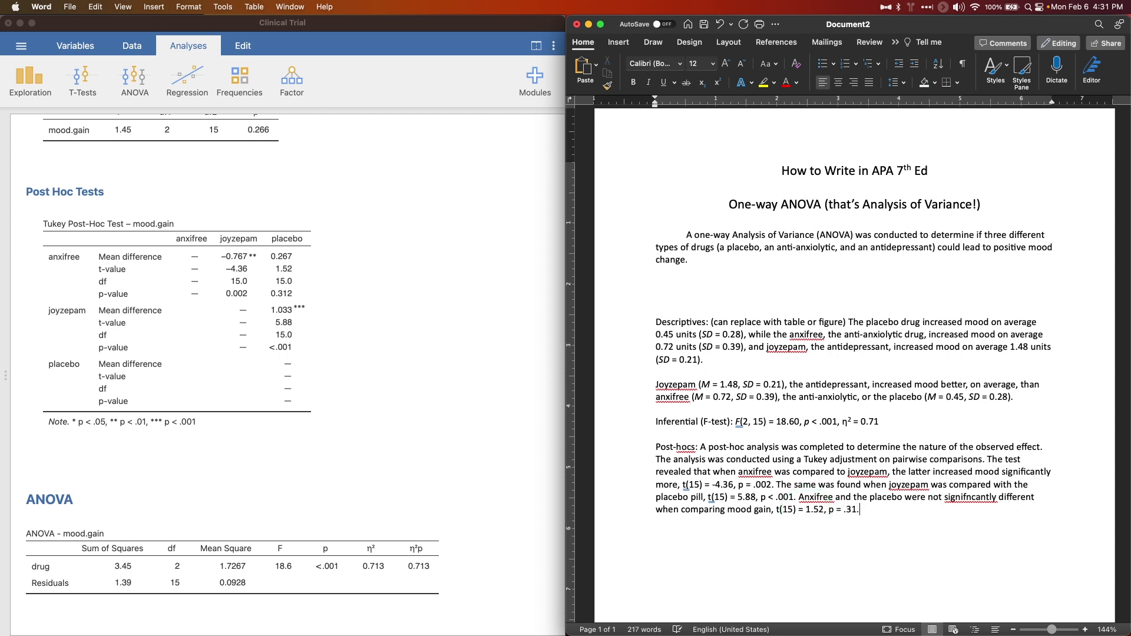
Italicize the t and p symbols in the post-hoc results and correct the misspelled word to "significantly".
{"action": "double_click", "coordinate": [829, 510]}
{"action": "double_click", "coordinate": [779, 510]}
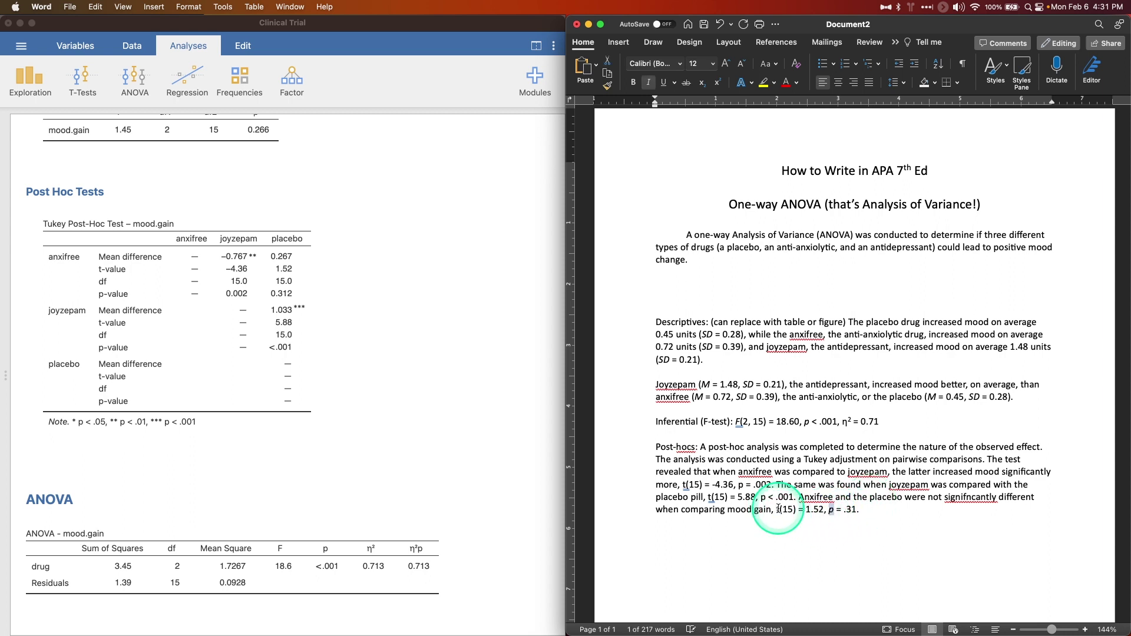
{"action": "key", "text": "super+i"}
{"action": "double_click", "coordinate": [763, 498]}
{"action": "key", "text": "super+i"}
{"action": "double_click", "coordinate": [684, 484]}
{"action": "key", "text": "super+i"}
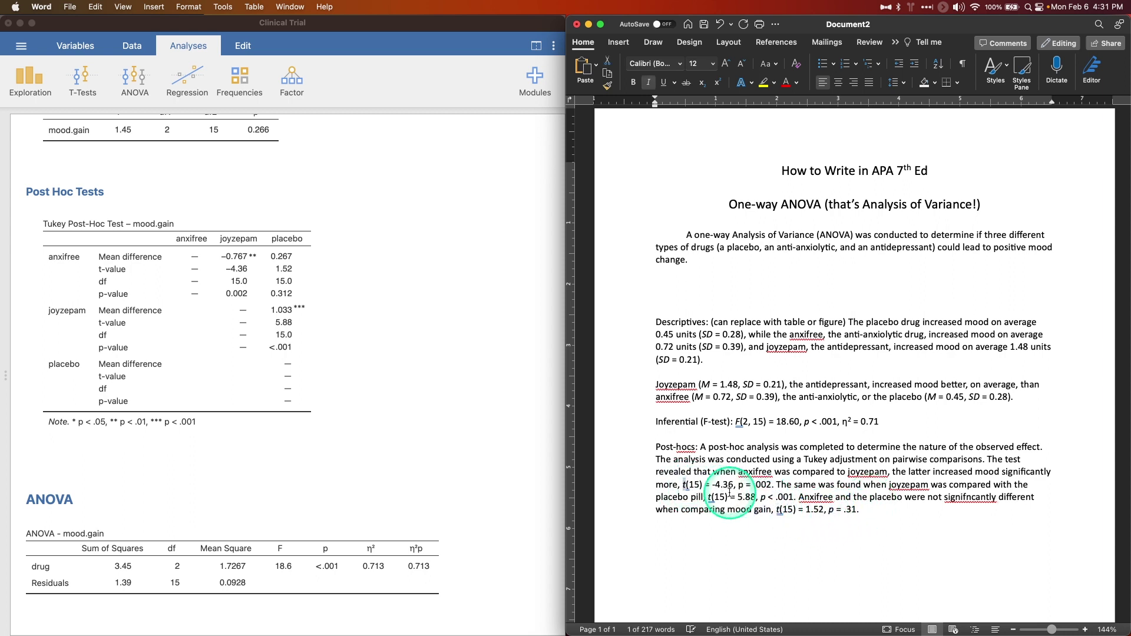
{"action": "double_click", "coordinate": [740, 485]}
{"action": "key", "text": "super+i"}
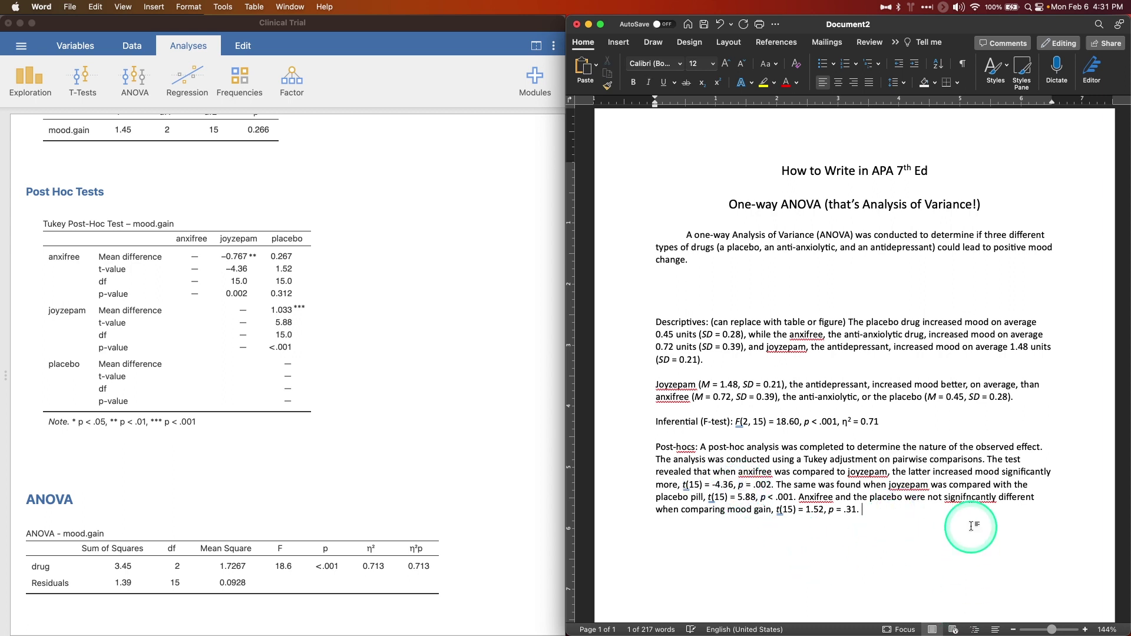
{"action": "right_click", "coordinate": [969, 498]}
{"action": "left_click", "coordinate": [849, 396]}
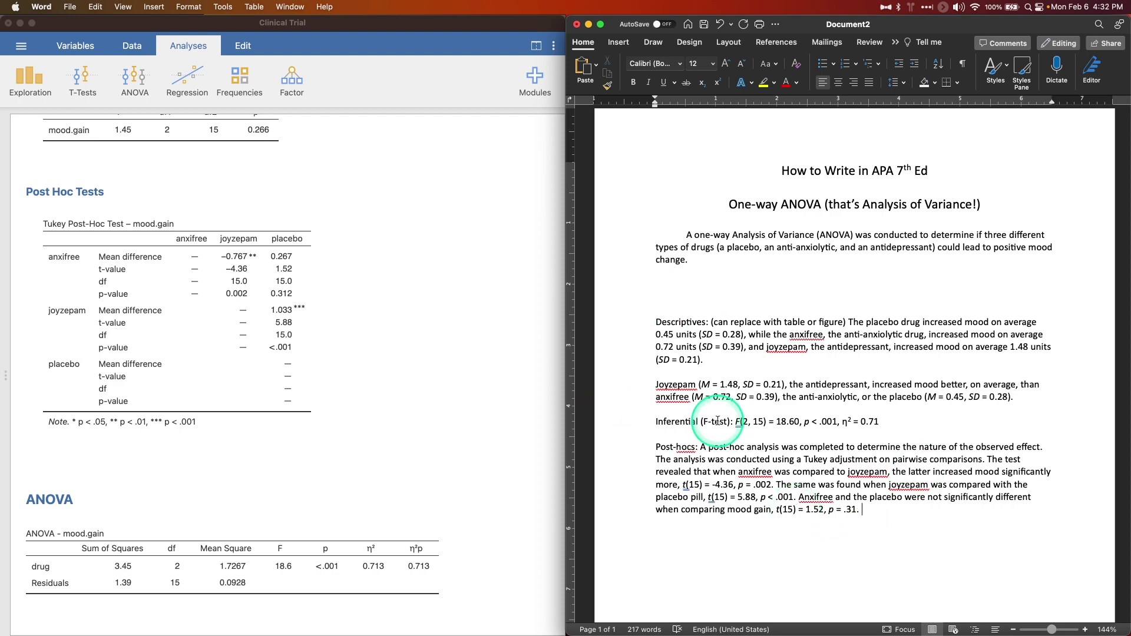
Move the descriptives sentence about the three drugs' average mood increases to the end of the opening ANOVA paragraph.
{"action": "left_click_drag", "start_coordinate": [698, 357], "coordinate": [849, 323]}
{"action": "key", "text": "super+c"}
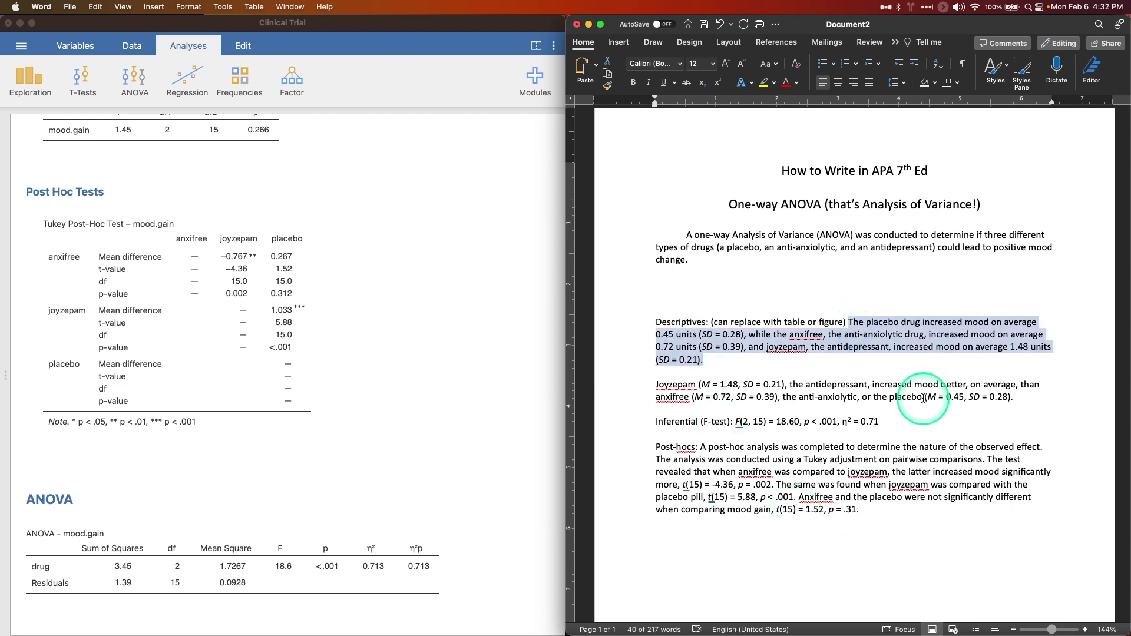
{"action": "key", "text": "BackSpace"}
{"action": "key", "text": "super+v"}
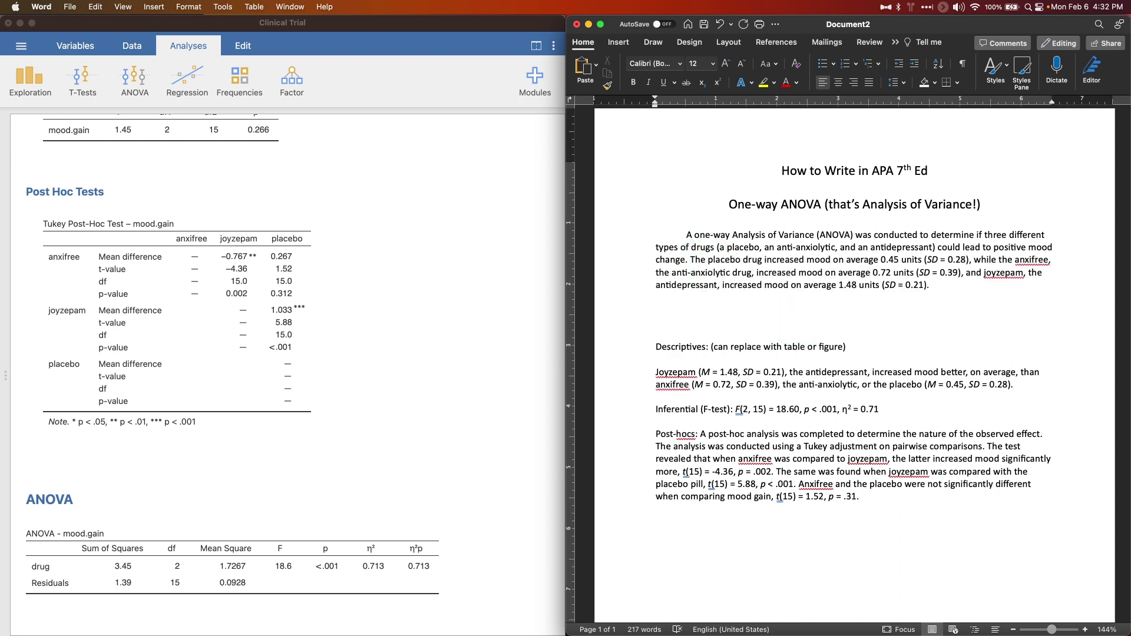
Replace the period that ends the opening paragraph, after "(SD = 0.21)", with a comma.
{"action": "key", "text": "Down"}
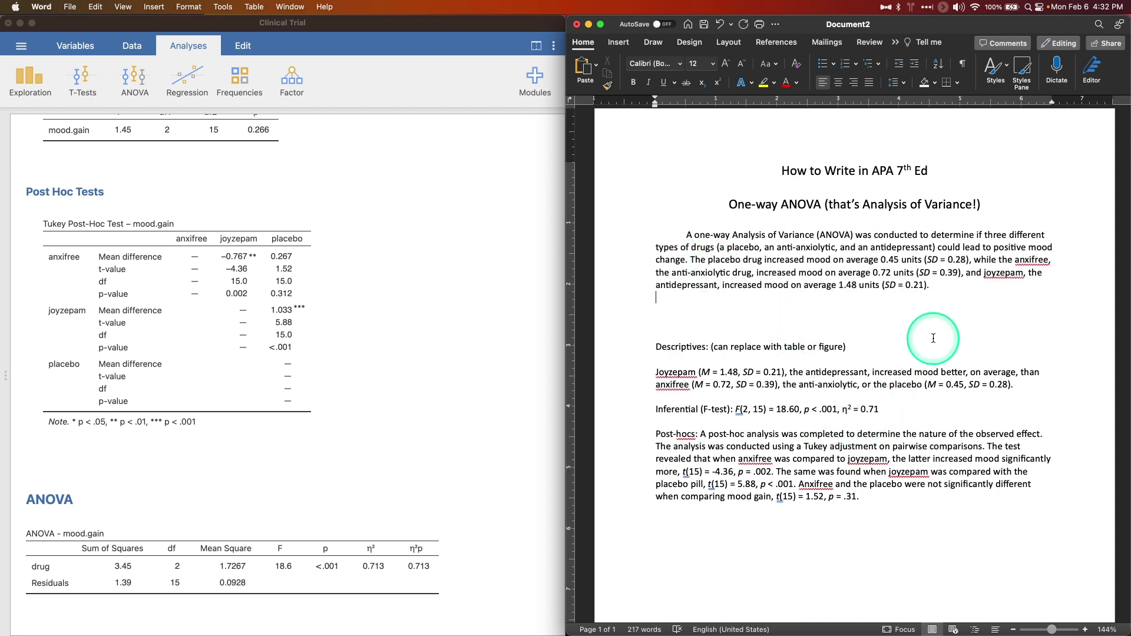
{"action": "key", "text": "BackSpace"}
{"action": "key", "text": "BackSpace"}
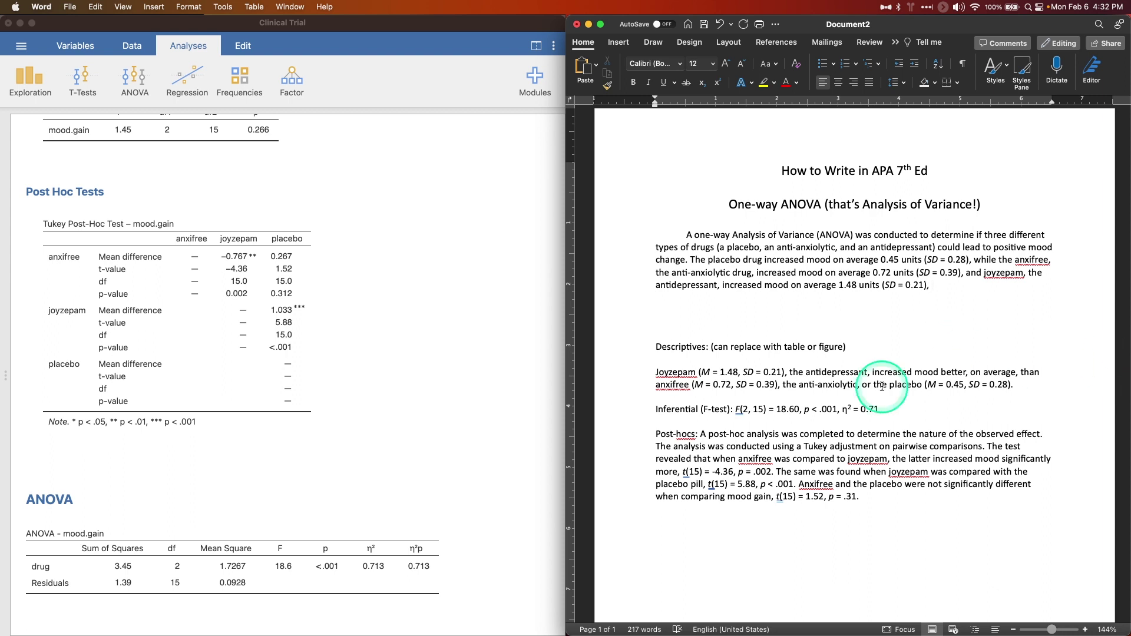
Move the F-test result "F(2, 15) = 18.60, p < .001, η² = 0.71" to the end of the opening ANOVA paragraph and close it with a period.
{"action": "left_click_drag", "start_coordinate": [879, 409], "coordinate": [737, 408]}
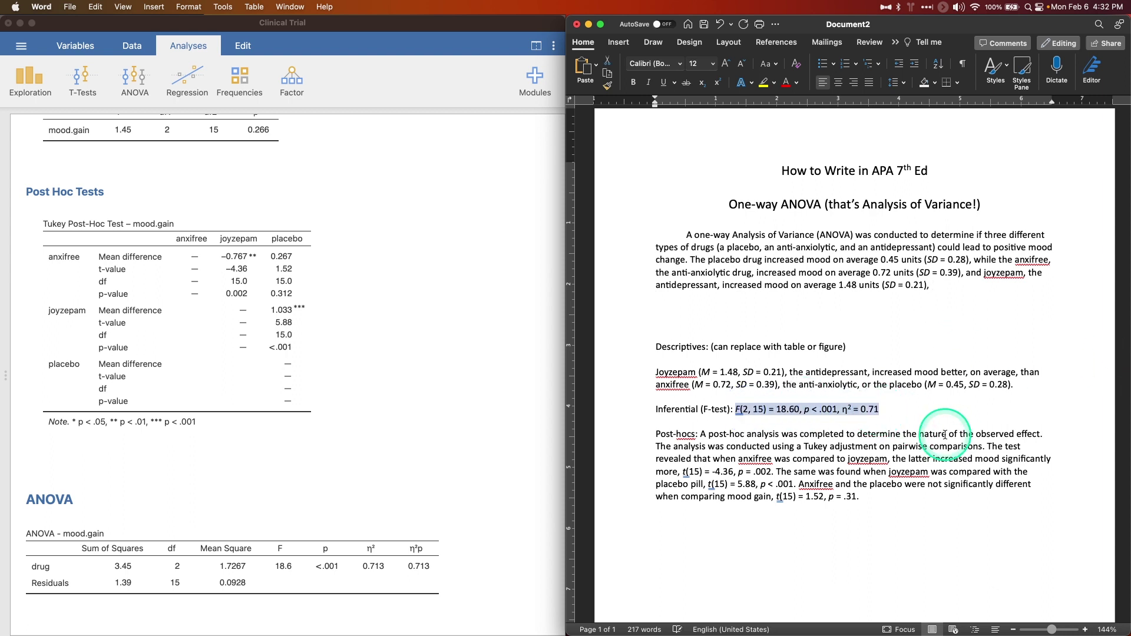
{"action": "key", "text": "super+x"}
{"action": "left_click", "coordinate": [941, 287]}
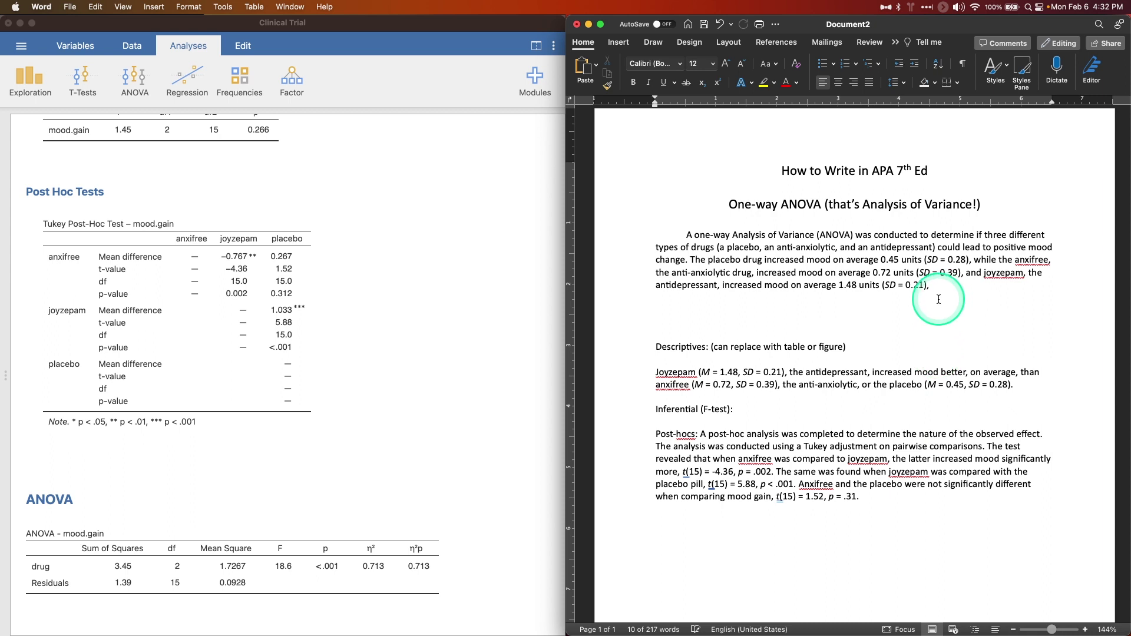
{"action": "key", "text": "super+v"}
{"action": "type", "text": "."}
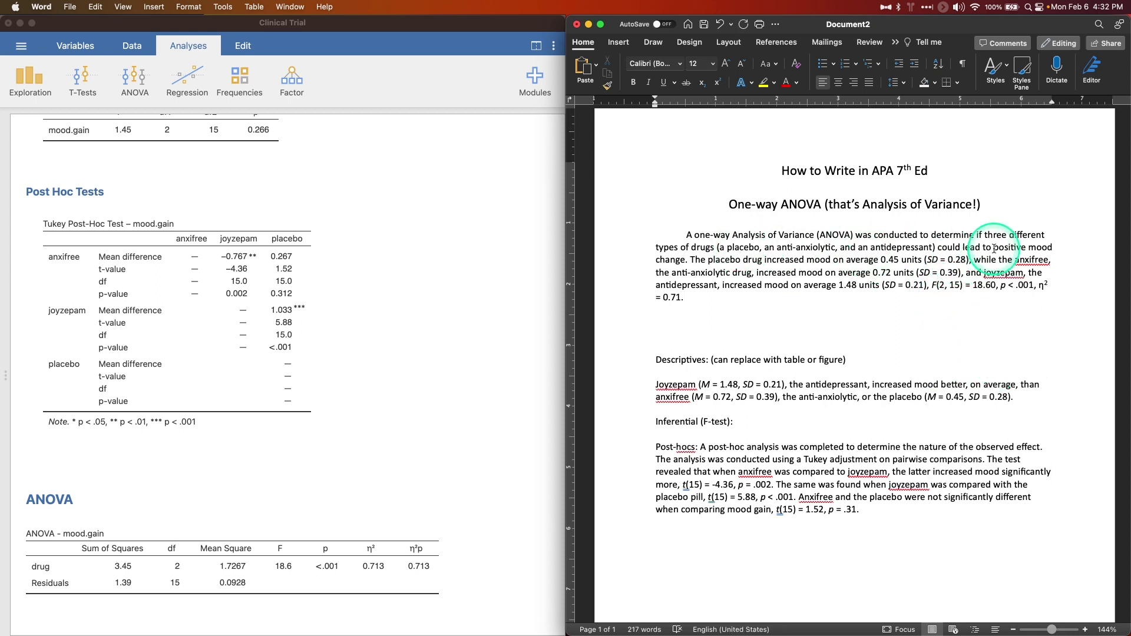
Move the post-hoc text, without its "Post-hocs:" label, into a new paragraph directly below the opening ANOVA paragraph.
{"action": "left_click_drag", "start_coordinate": [691, 259], "coordinate": [680, 296]}
{"action": "left_click", "coordinate": [674, 289]}
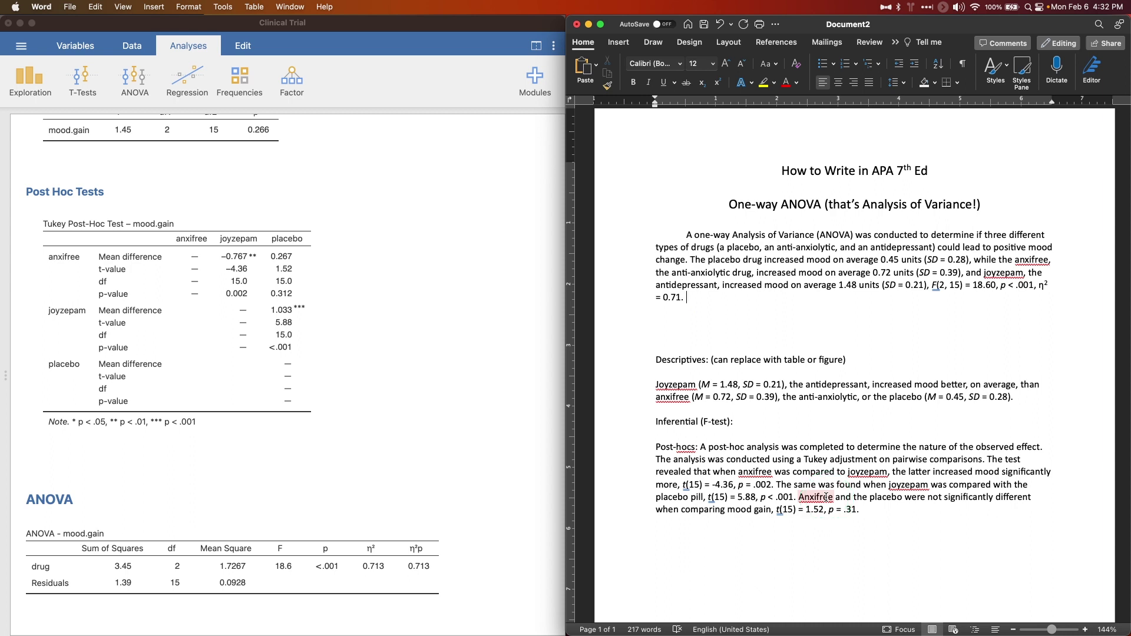
{"action": "key", "text": "Return"}
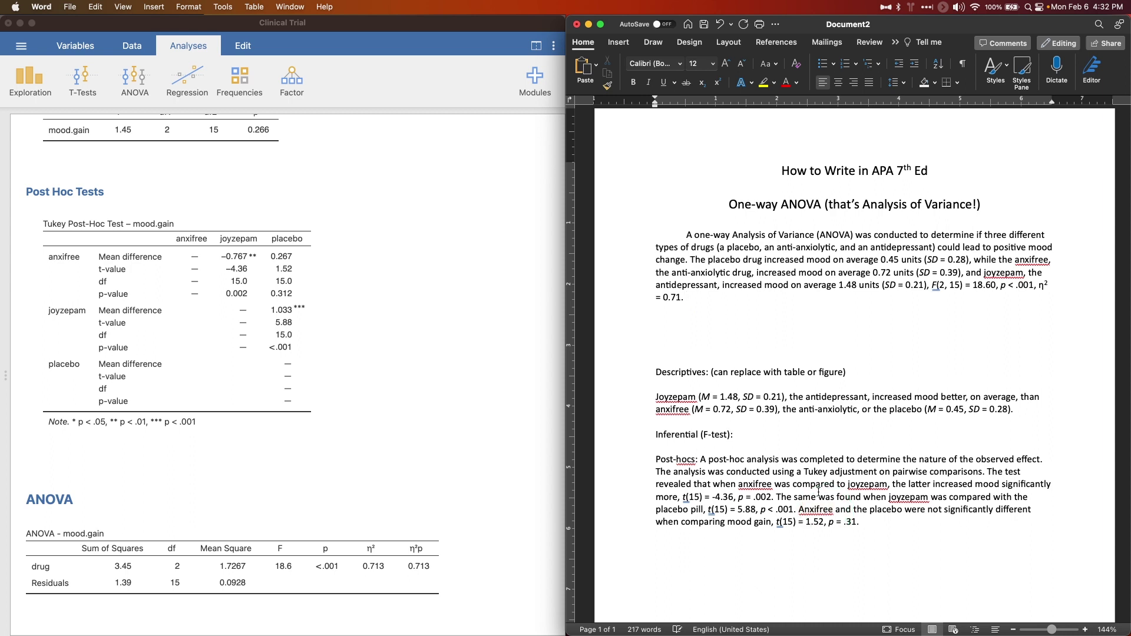
{"action": "left_click_drag", "start_coordinate": [700, 460], "coordinate": [856, 522]}
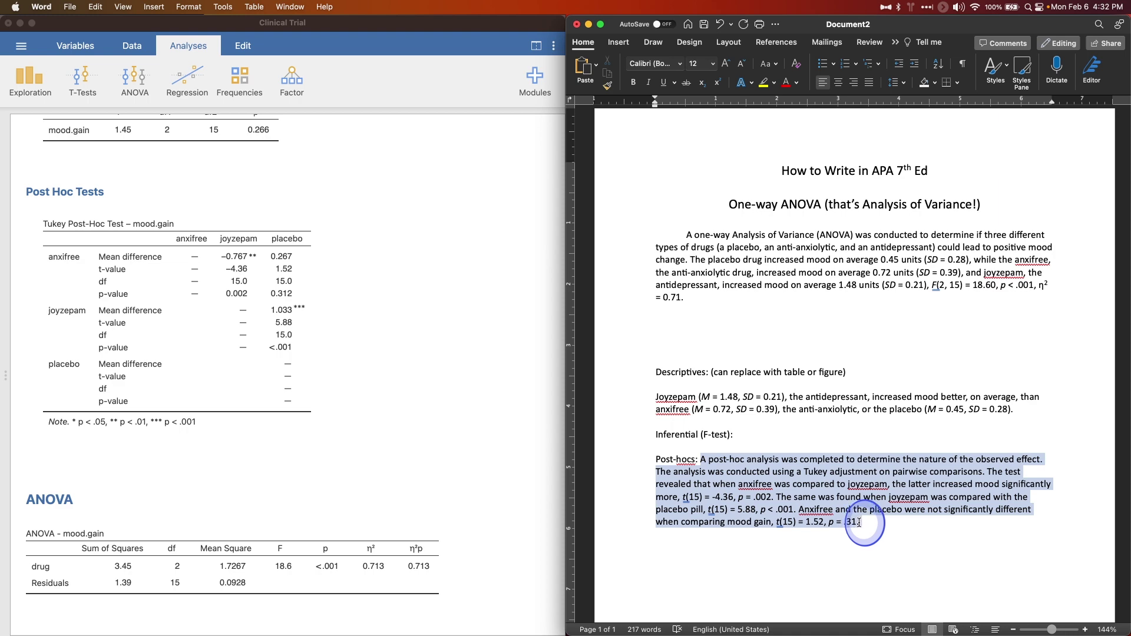
{"action": "key", "text": "super+x"}
{"action": "left_click", "coordinate": [697, 310]}
{"action": "key", "text": "super+v"}
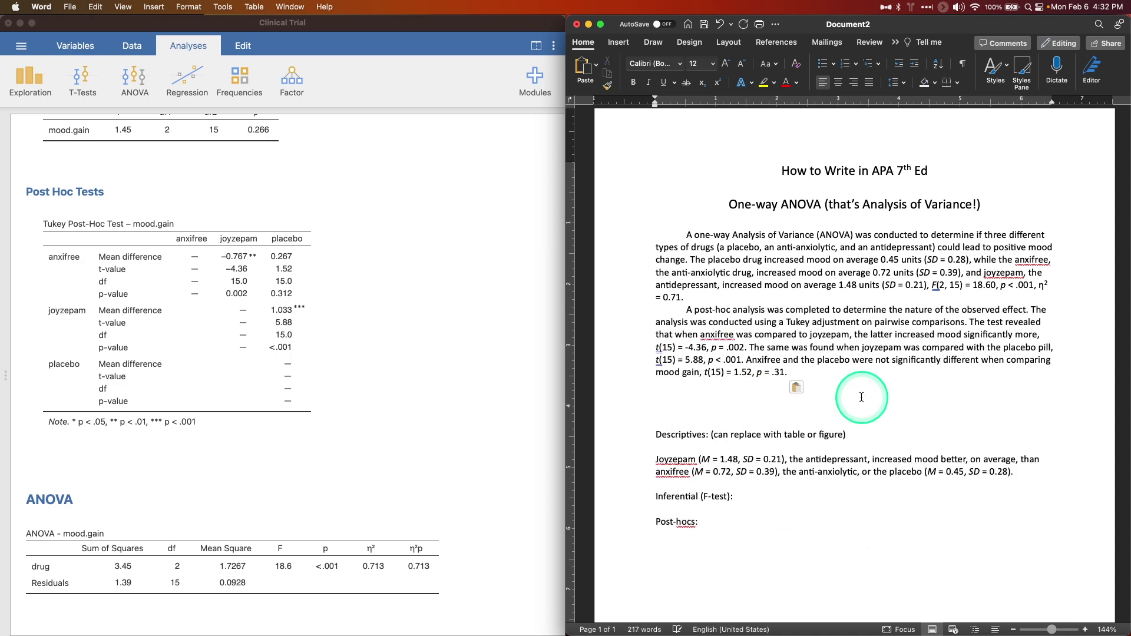
Insert seven blank lines above the "Descriptives" line to separate the working notes from the finished write-up.
{"action": "left_click", "coordinate": [686, 426]}
{"action": "key", "text": "Return"}
{"action": "key", "text": "Return"}
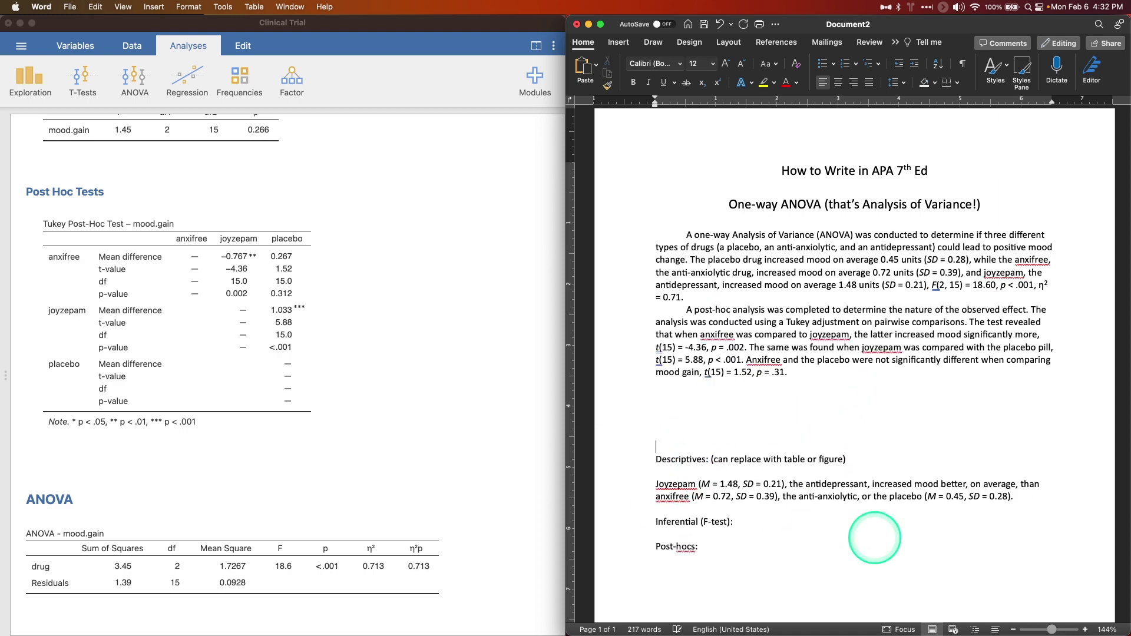
{"action": "key", "text": "Return"}
{"action": "key", "text": "Return"}
{"action": "key", "text": "Return"}
{"action": "key", "text": "Return"}
{"action": "key", "text": "Return"}
Select both paragraphs of the ANOVA write-up, from "A one-way Analysis of Variance" through "p = .31.".
{"action": "left_click_drag", "start_coordinate": [790, 372], "coordinate": [686, 244]}
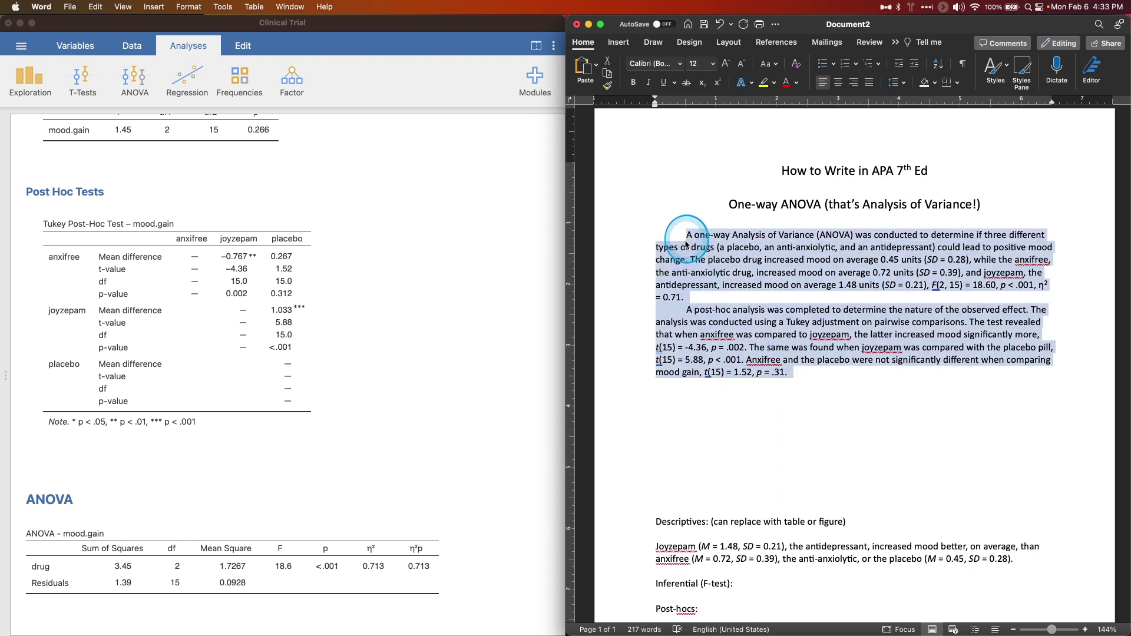